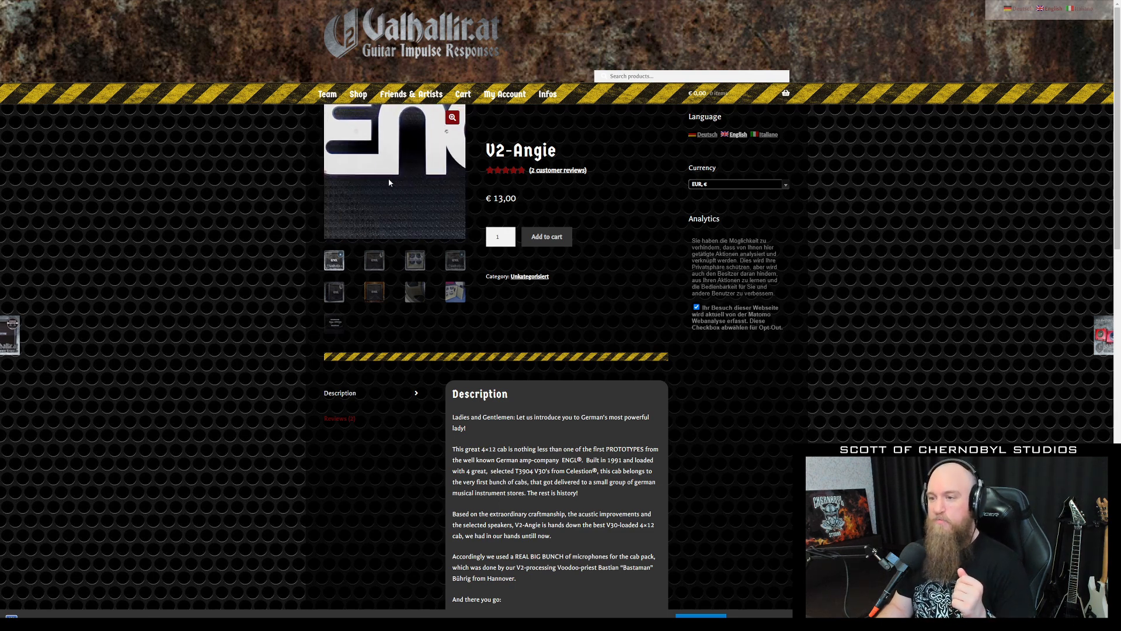
Step: View the V2-Angie product's cover image and its rear photo of the four speakers at full size, closing each enlarged view
left_click(452, 118)
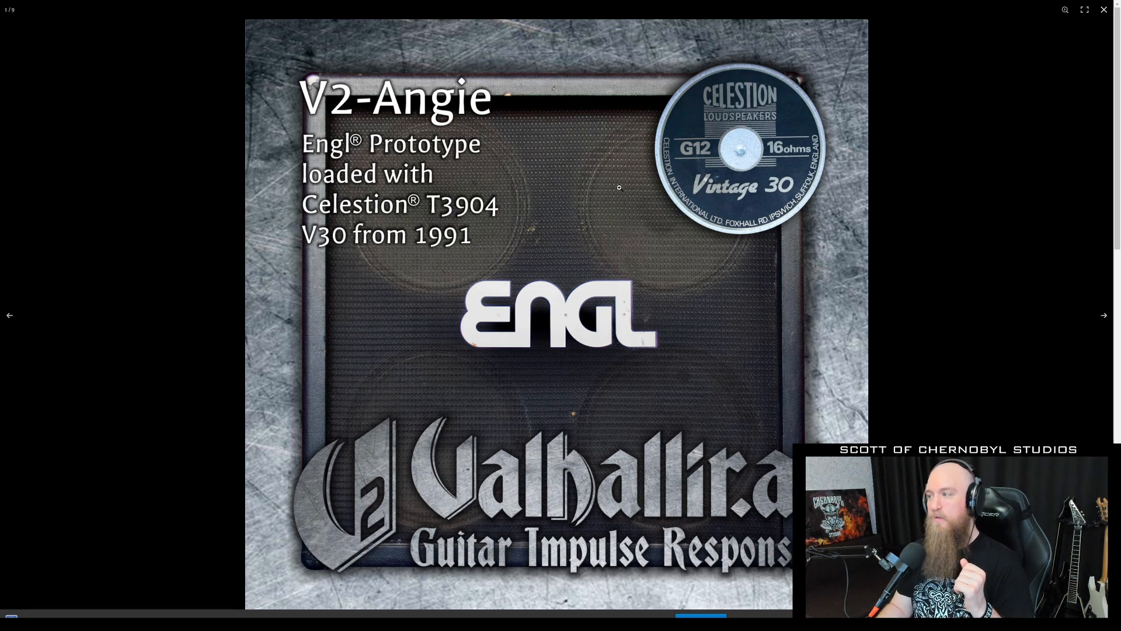
left_click(1103, 10)
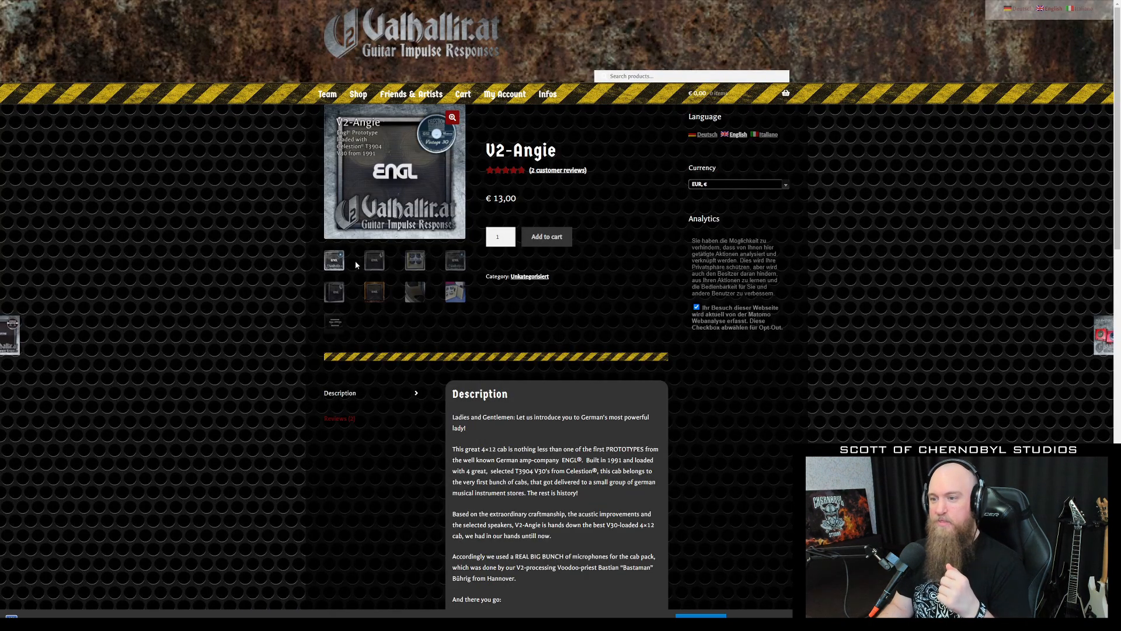
left_click(374, 260)
left_click(415, 260)
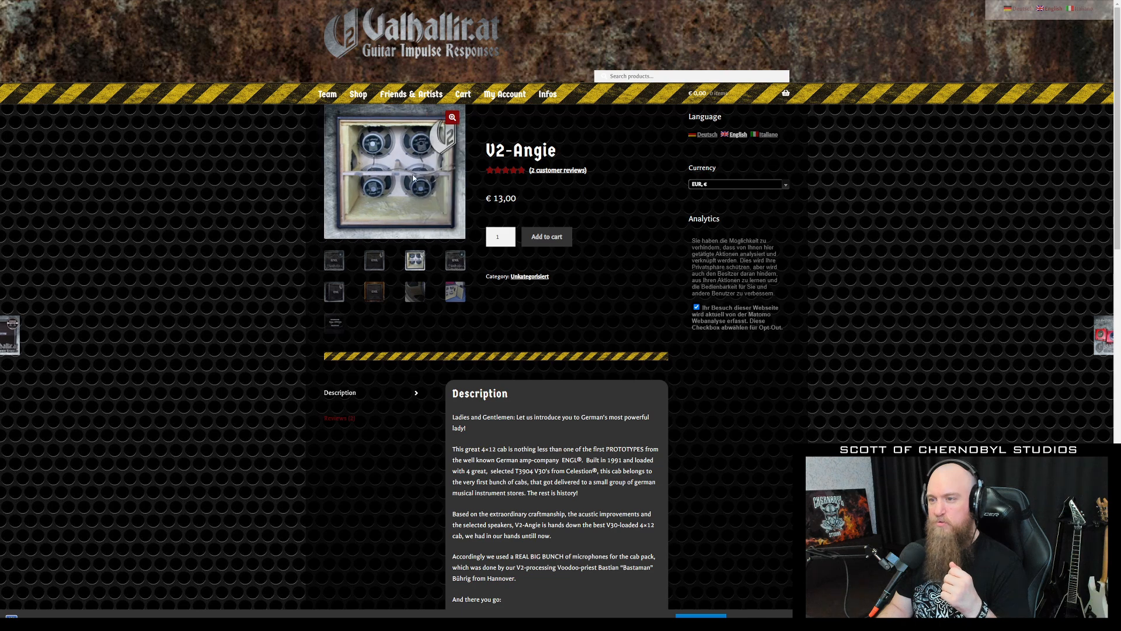
left_click(453, 118)
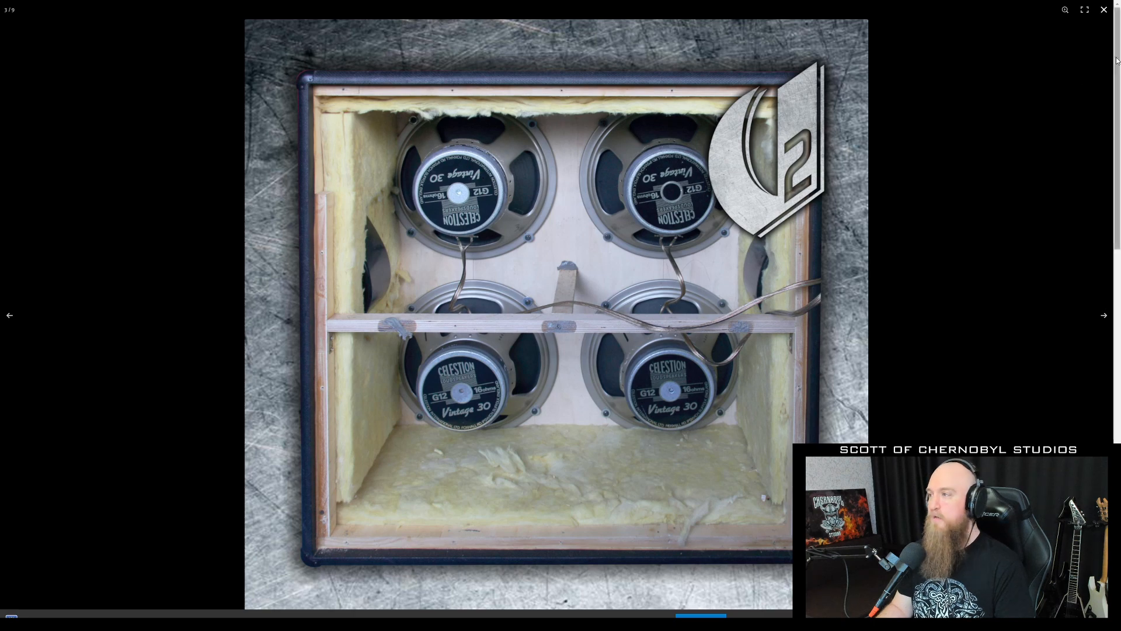
left_click(1104, 11)
Step: View the photo of the opened cabinet with its removed back panel at full size and close it
left_click(415, 294)
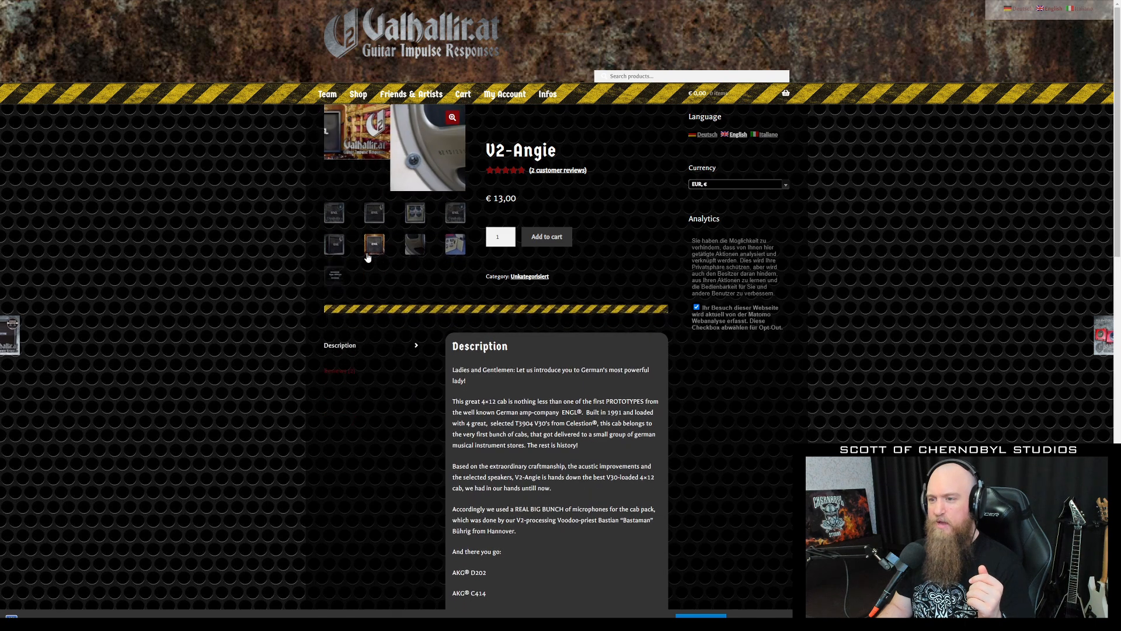
left_click(455, 213)
left_click(453, 117)
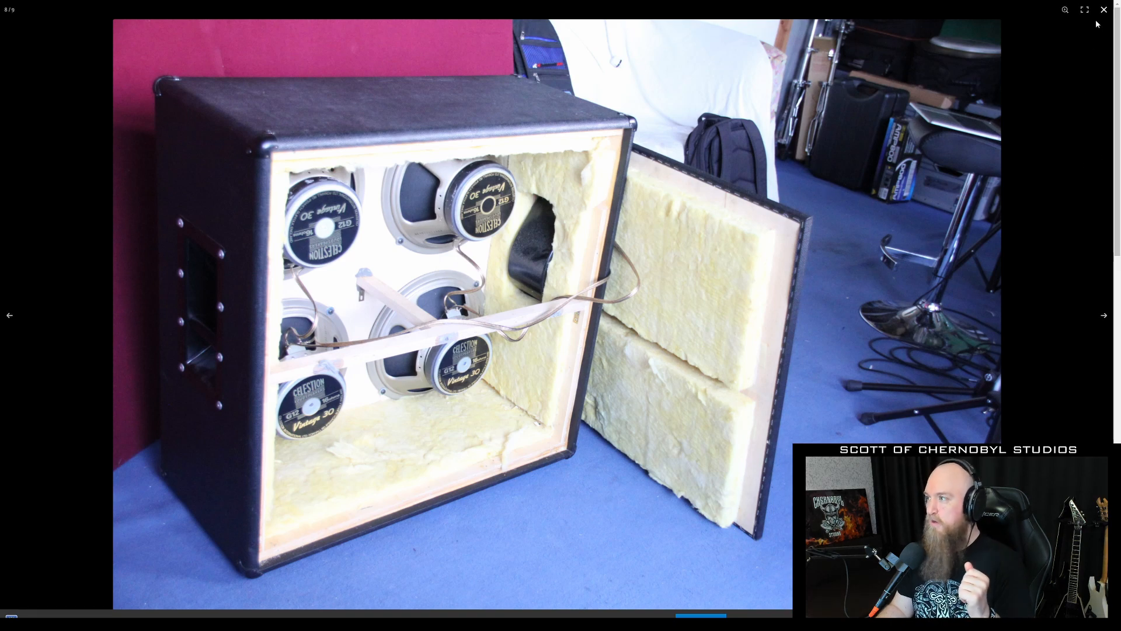
left_click(1104, 10)
Step: Read the description's paragraph on the ENGL prototype cab, highlighting the whole paragraph and the passage on the selected T3904 V30's
scroll(632, 339, "down", 1)
left_click_drag(578, 408, 453, 365)
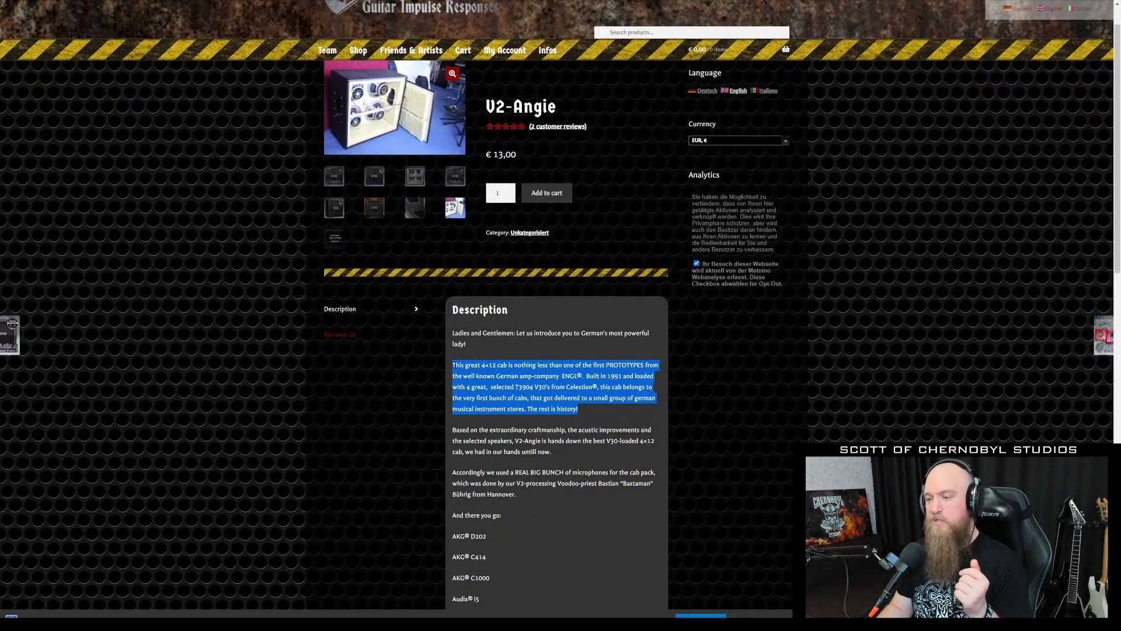
left_click(467, 375)
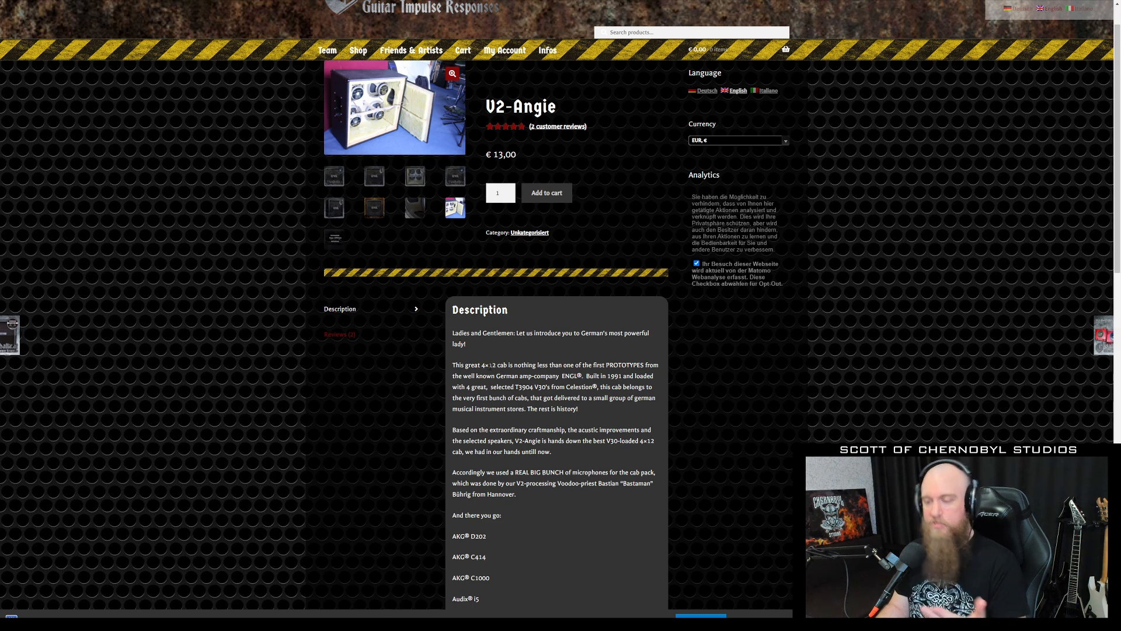
scroll(527, 377, "down", 1)
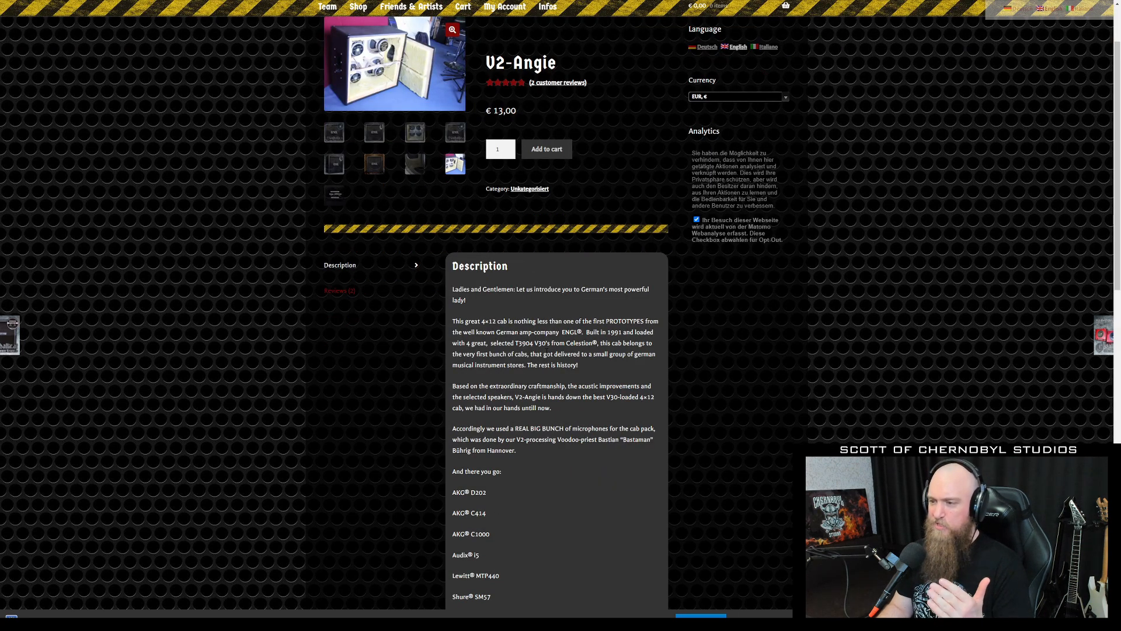
left_click_drag(602, 333, 634, 333)
left_click_drag(492, 342, 550, 342)
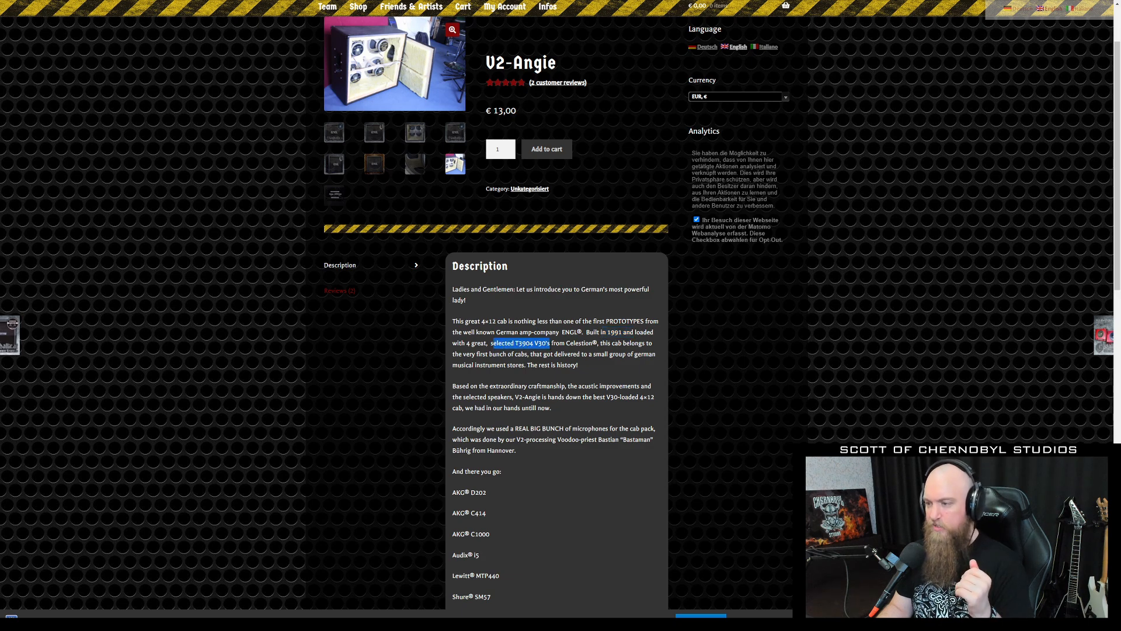
left_click_drag(562, 354, 587, 354)
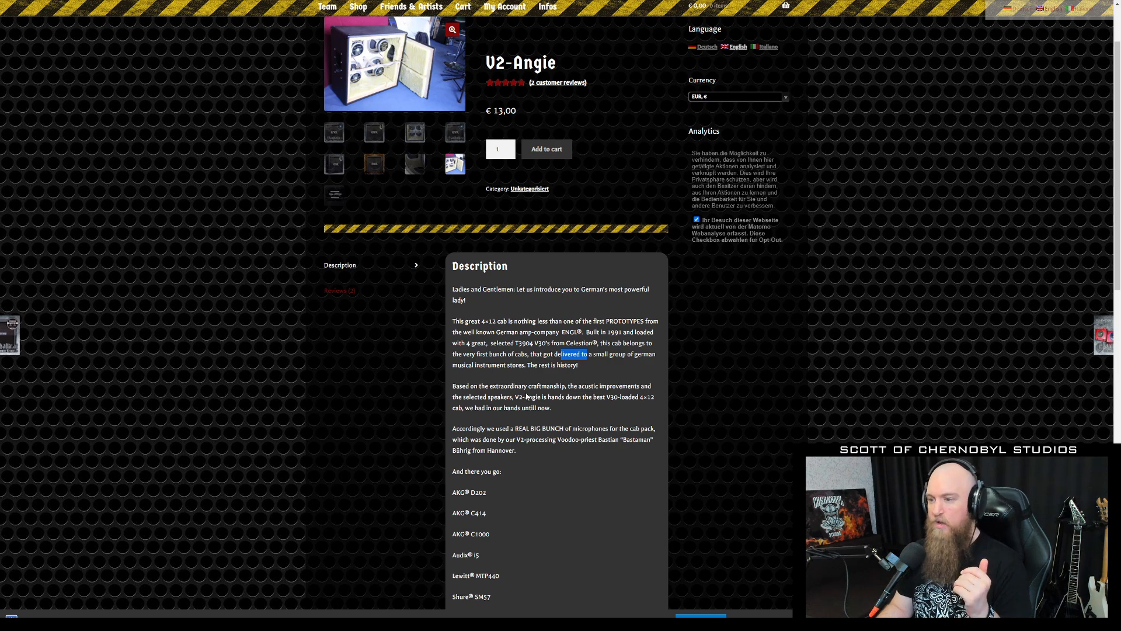
Step: Review the microphone list in the description, highlighting the entries from AKG D202 to sE Electronics sE8, and return to the product overview
scroll(560, 401, "down", 5)
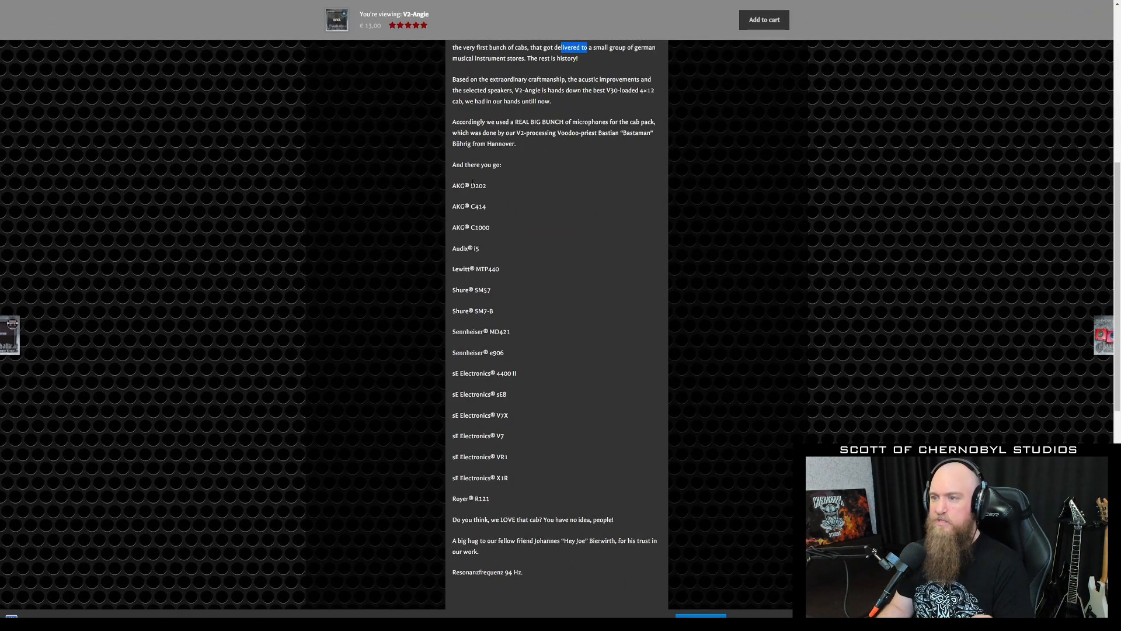
left_click_drag(451, 185, 576, 385)
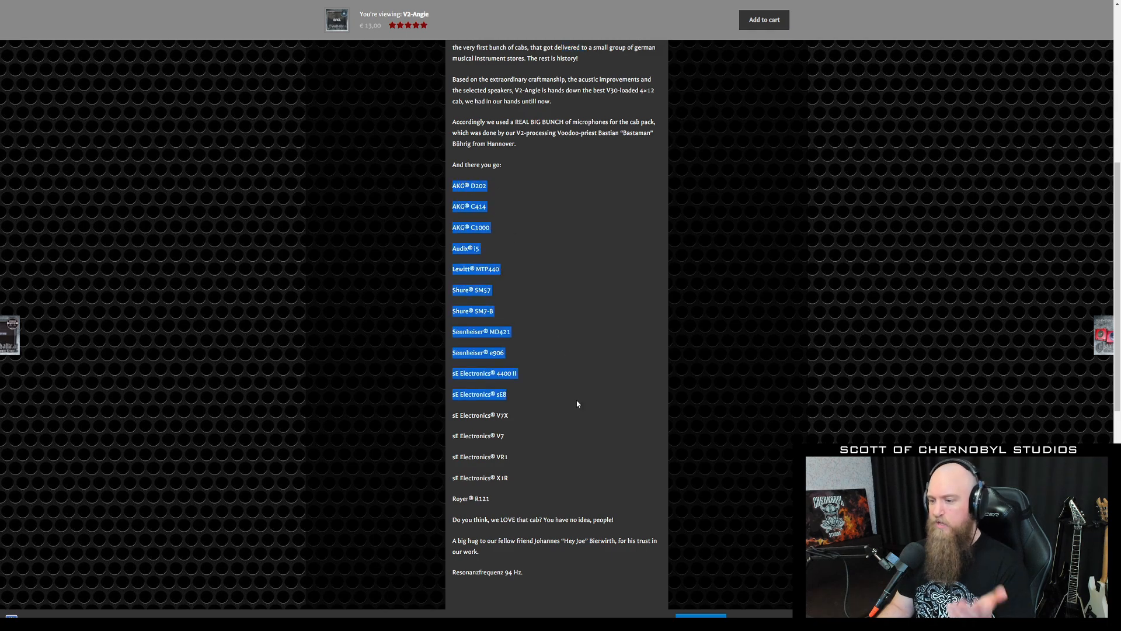
scroll(570, 399, "down", 2)
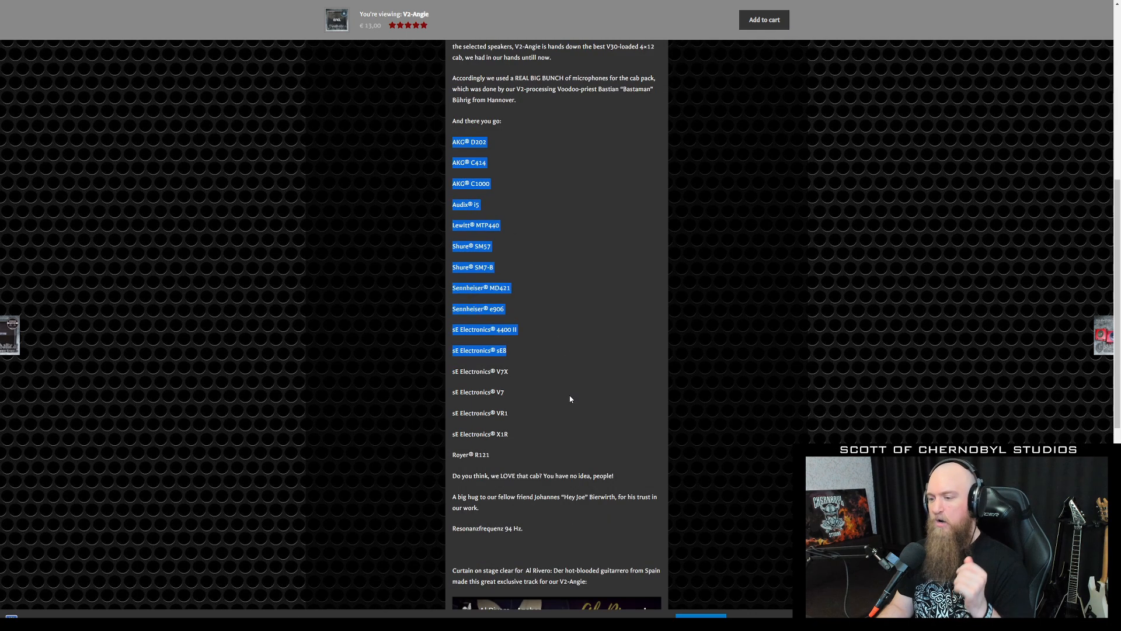
scroll(571, 397, "up", 7)
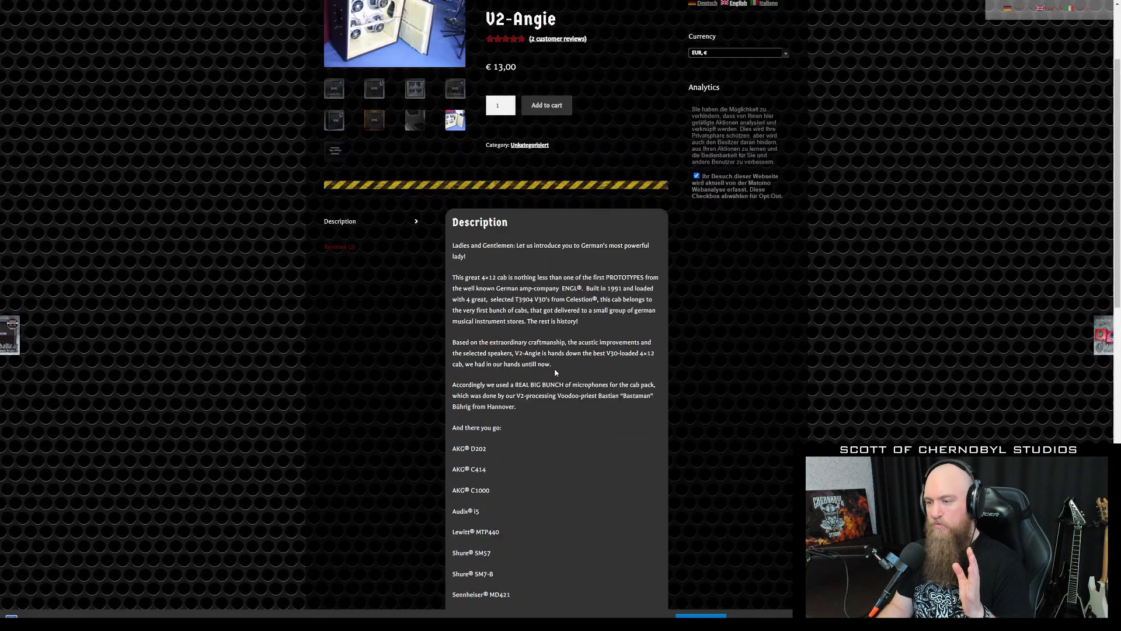
left_click(556, 374)
scroll(556, 374, "up", 1)
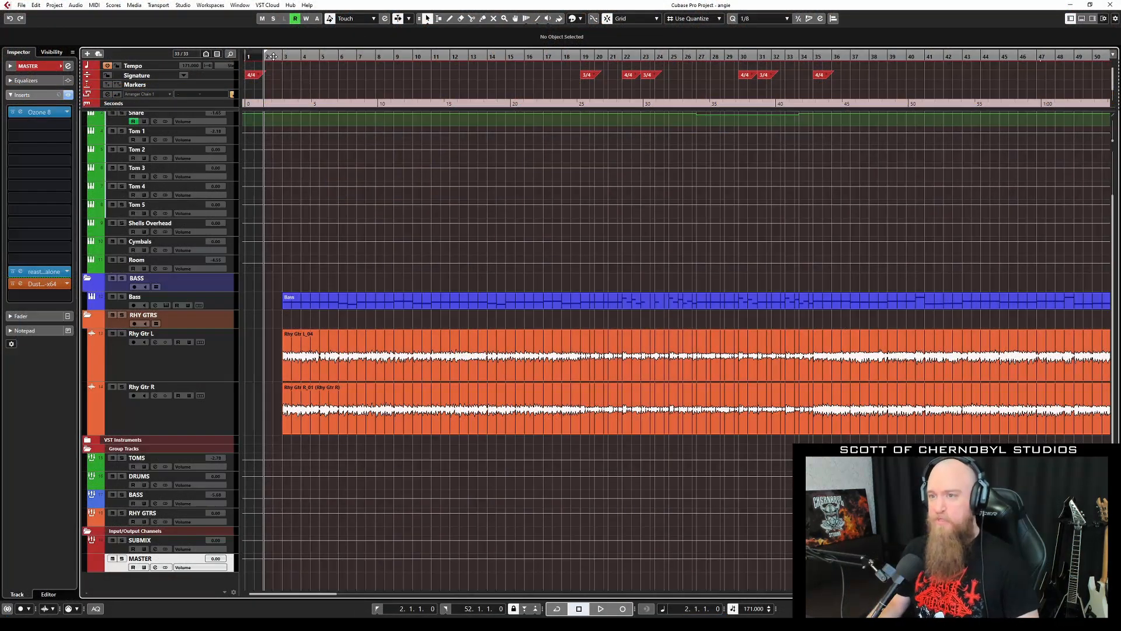
Step: Play the Cubase project from bar 2 and show the RHY GTRS group's Diezel VH4 and Ignite Libra inserts side by side
key("space")
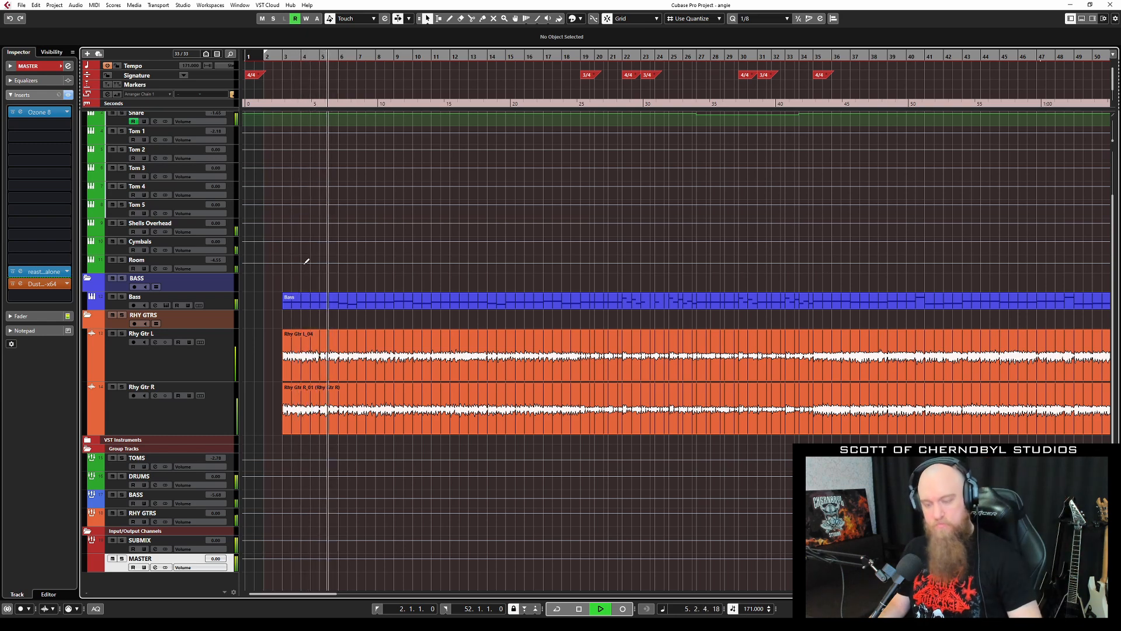
key("g")
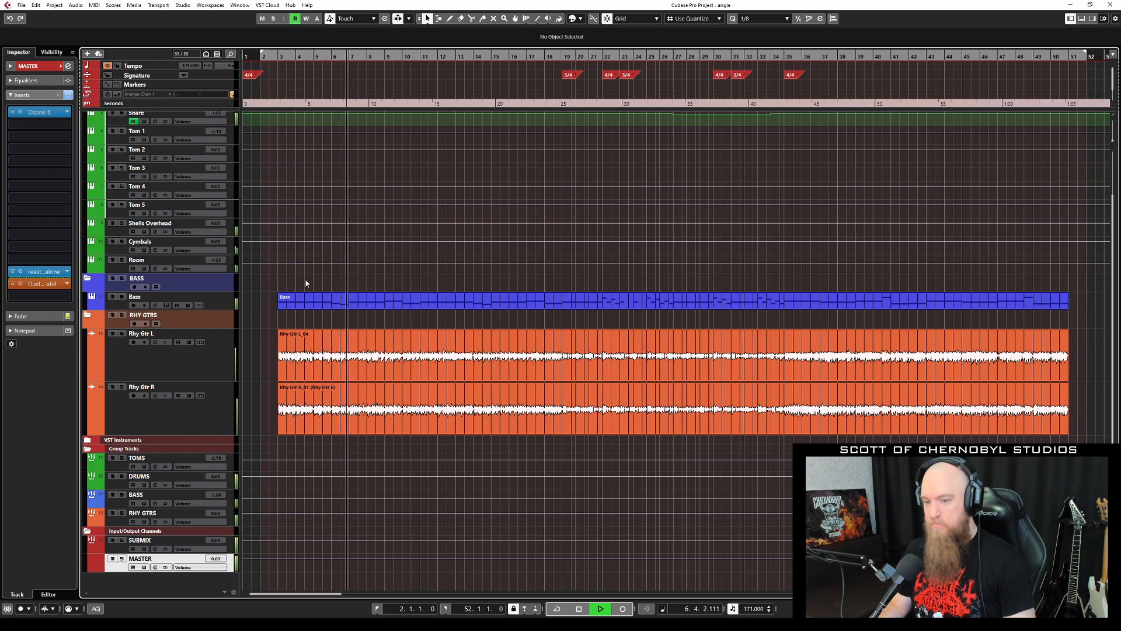
left_click(115, 520)
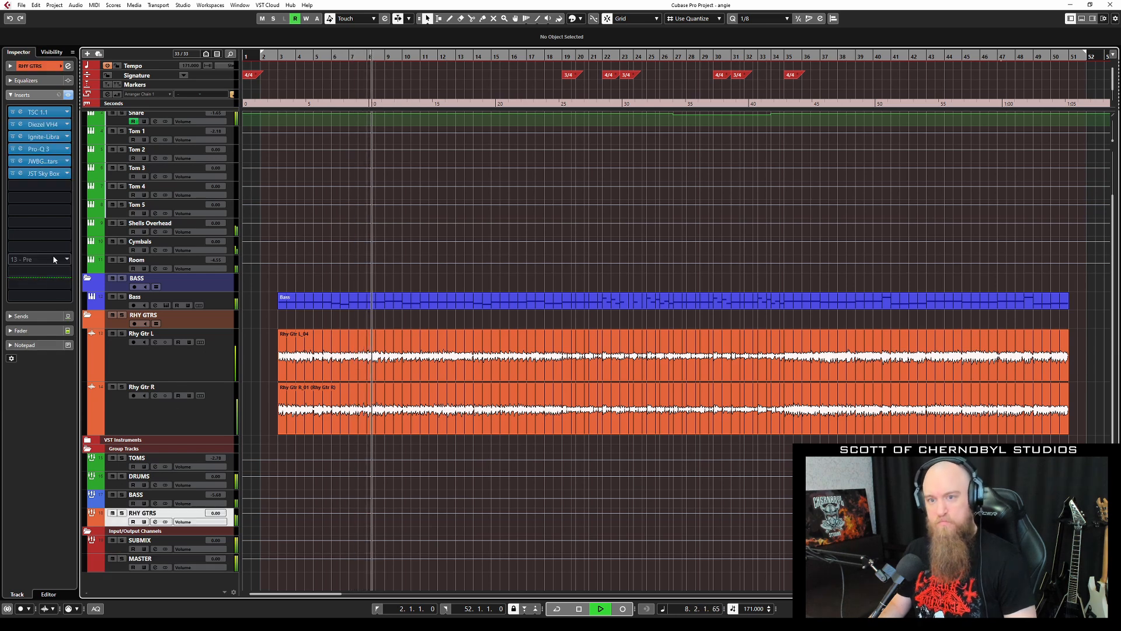
left_click(43, 125)
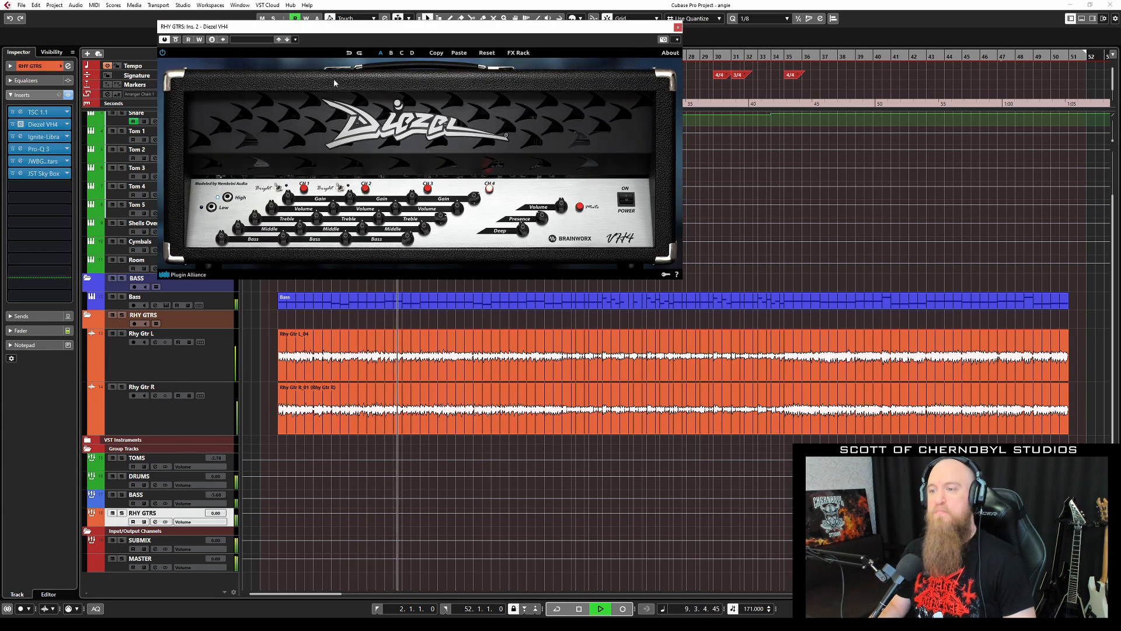
left_click_drag(382, 27, 293, 28)
left_click(43, 136)
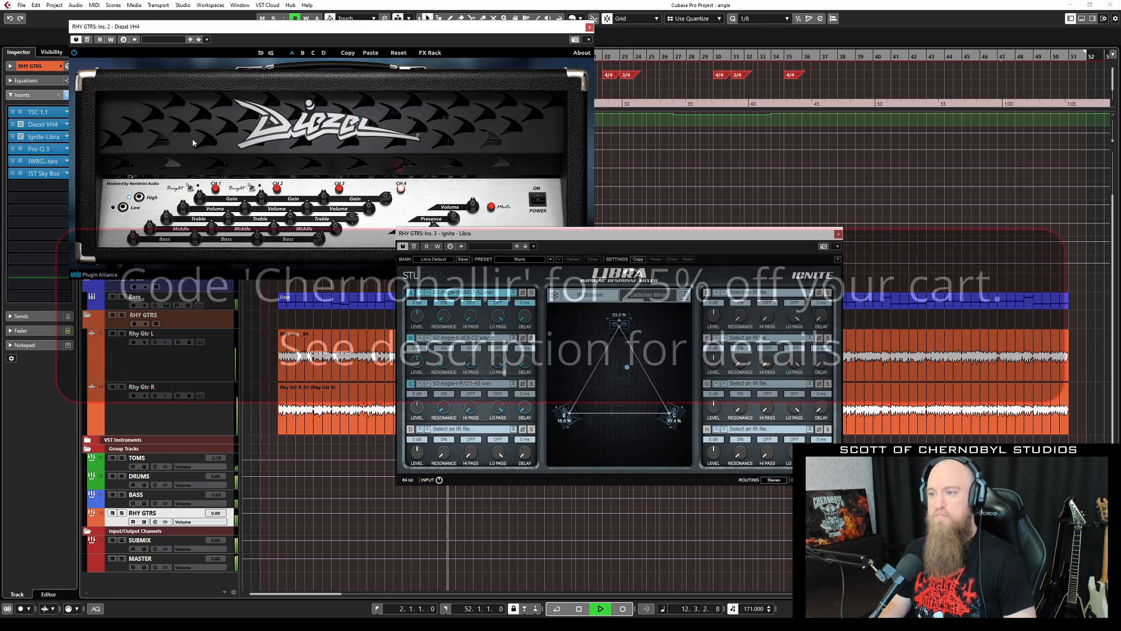
mouse_move(547, 235)
left_mouse_down()
mouse_move(818, 97)
mouse_move(746, 71)
mouse_move(751, 44)
left_mouse_up()
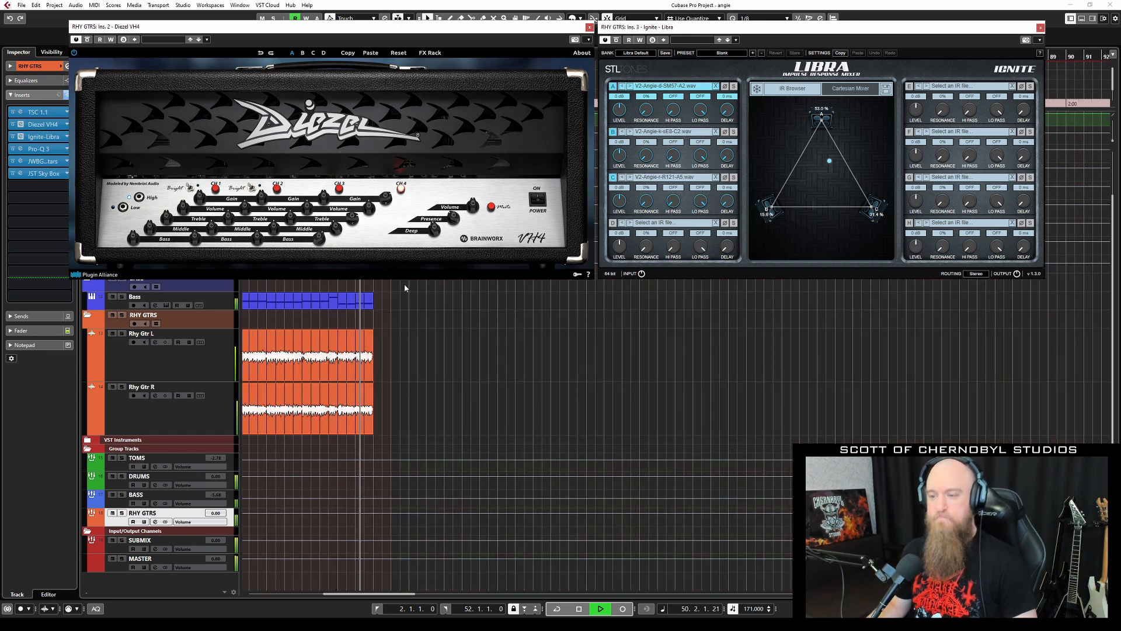
Step: Stop playback and close the Diezel VH4 and Libra plugin windows
key("space")
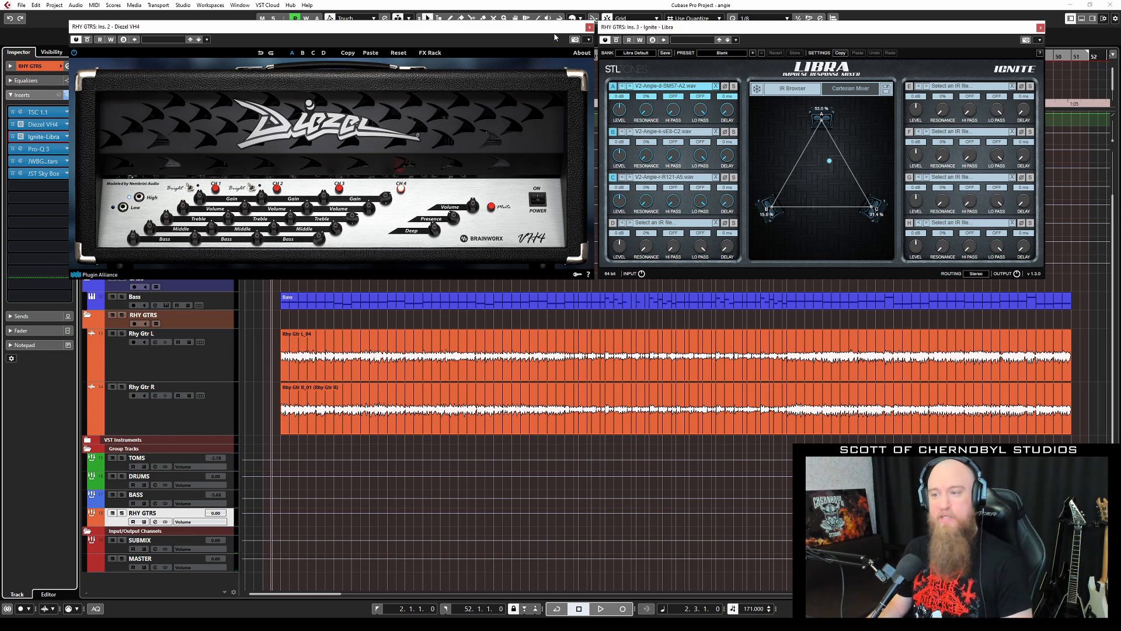
left_click(589, 28)
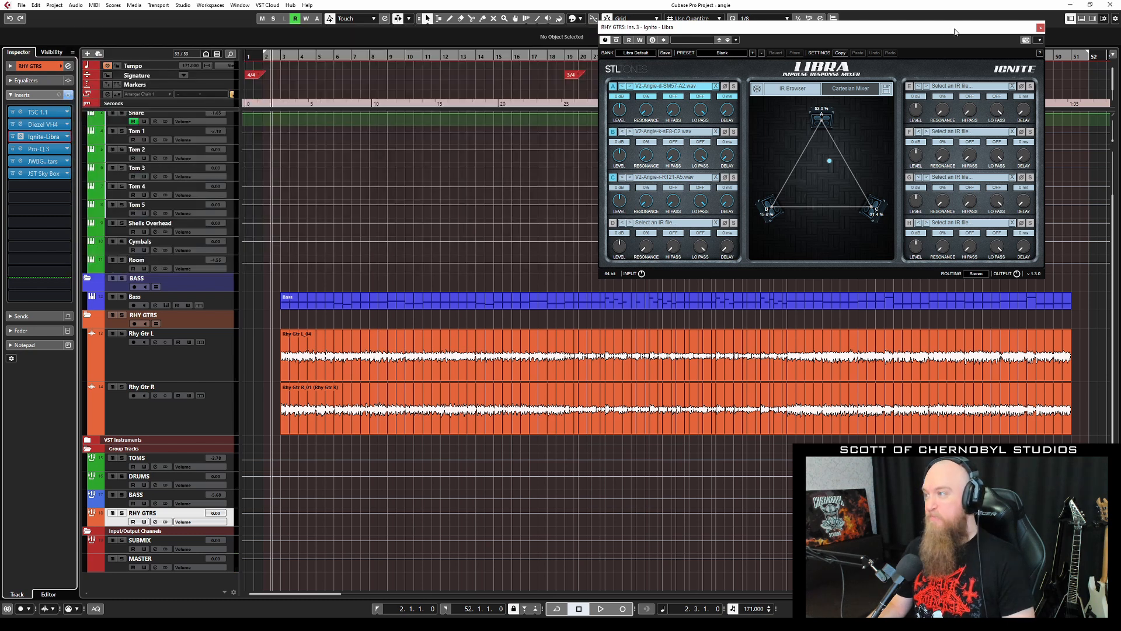
left_click(1040, 28)
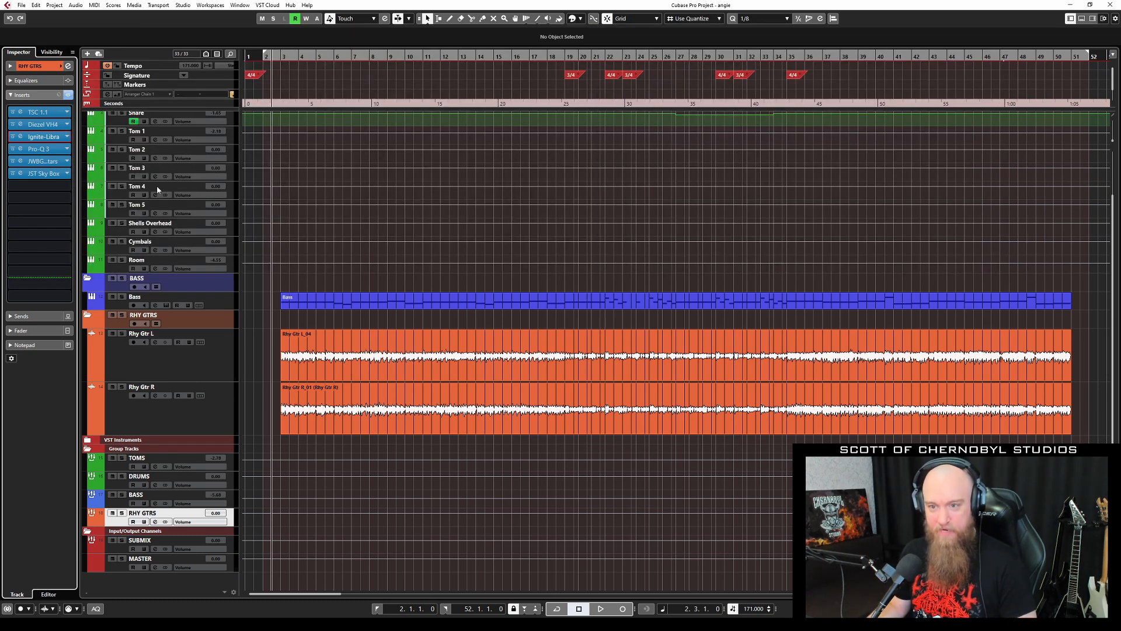
Step: Inspect the KVLT Drums II instrument used by the Drums (M) track and close its window
scroll(161, 185, "up", 2)
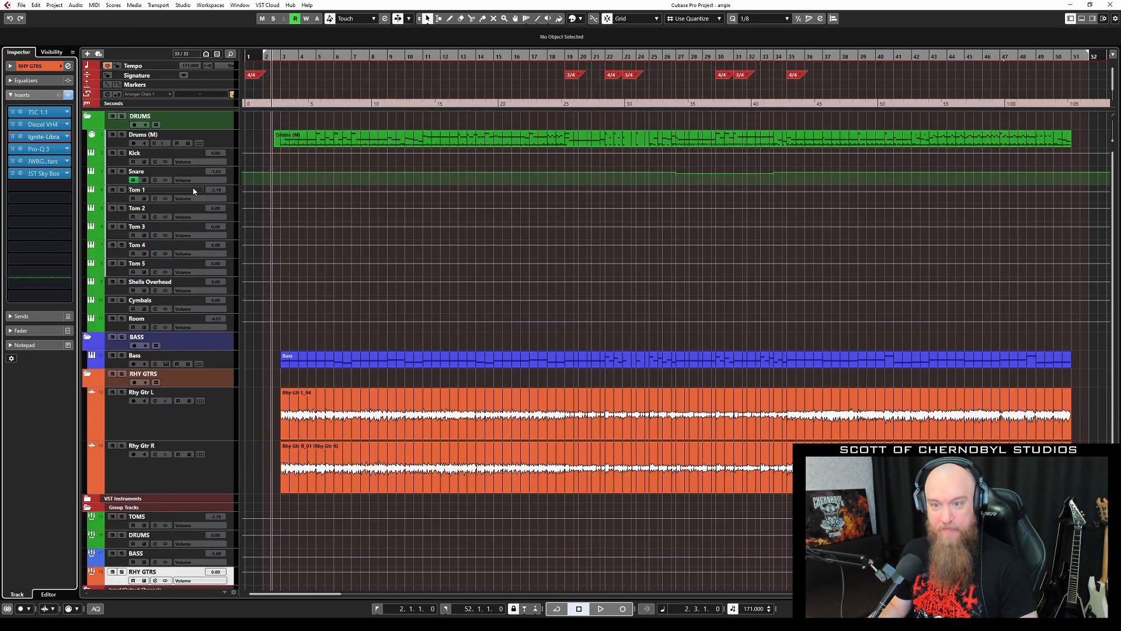
left_click(225, 143)
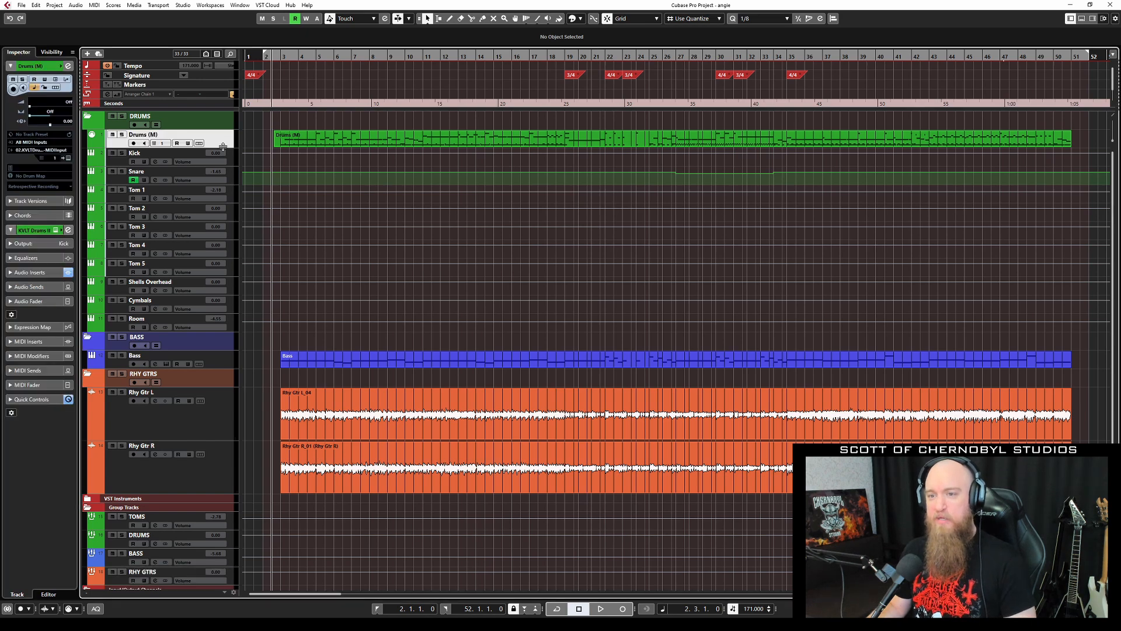
left_click(69, 158)
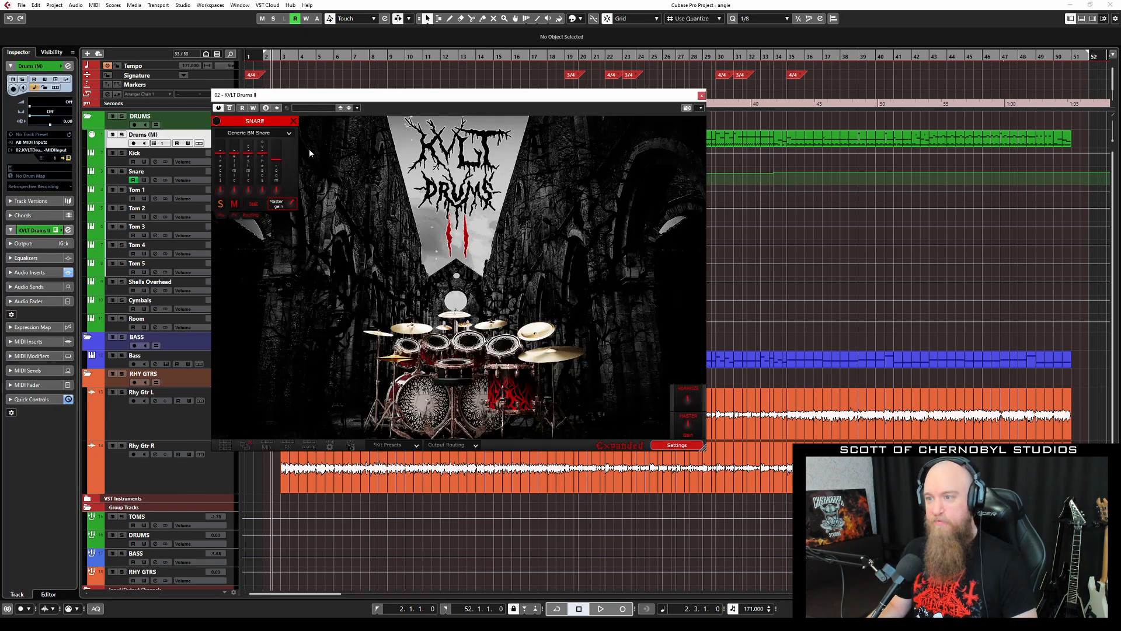
left_click_drag(415, 99, 354, 67)
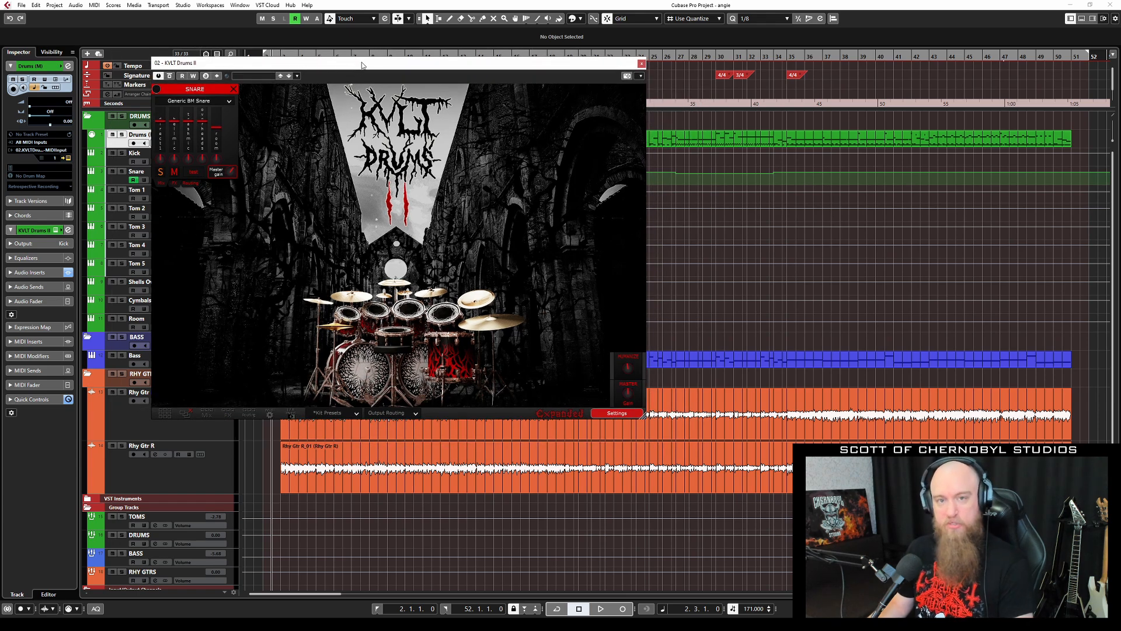
left_click(641, 63)
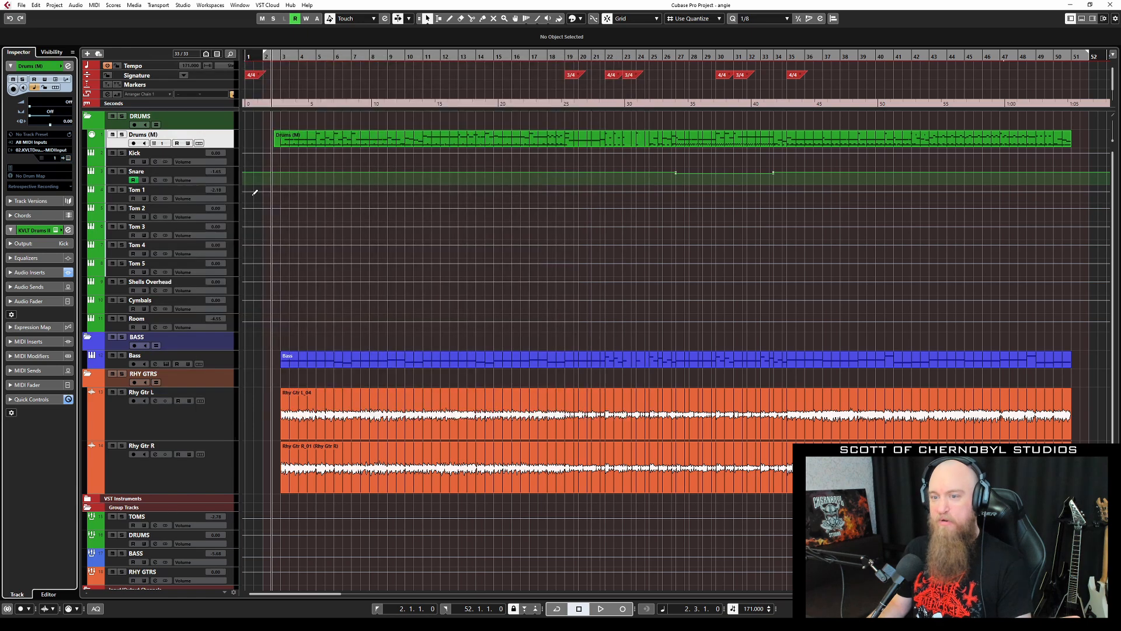
Step: Inspect the Loki Bass II instrument on the Bass track and close its window
left_click(228, 362)
left_click(68, 157)
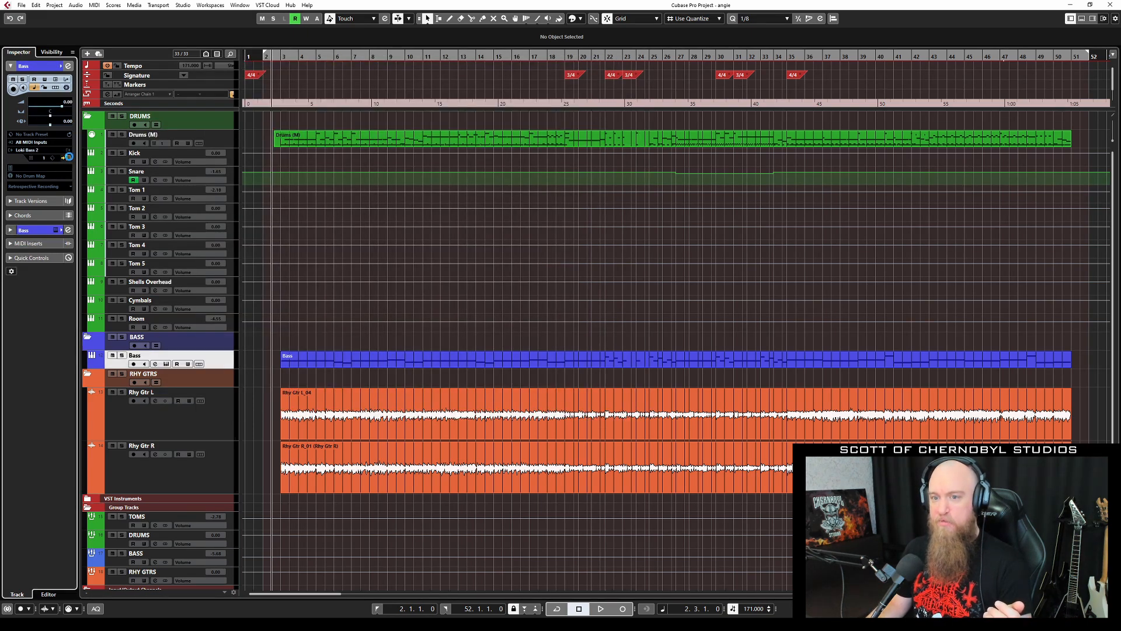
left_click_drag(700, 155, 398, 107)
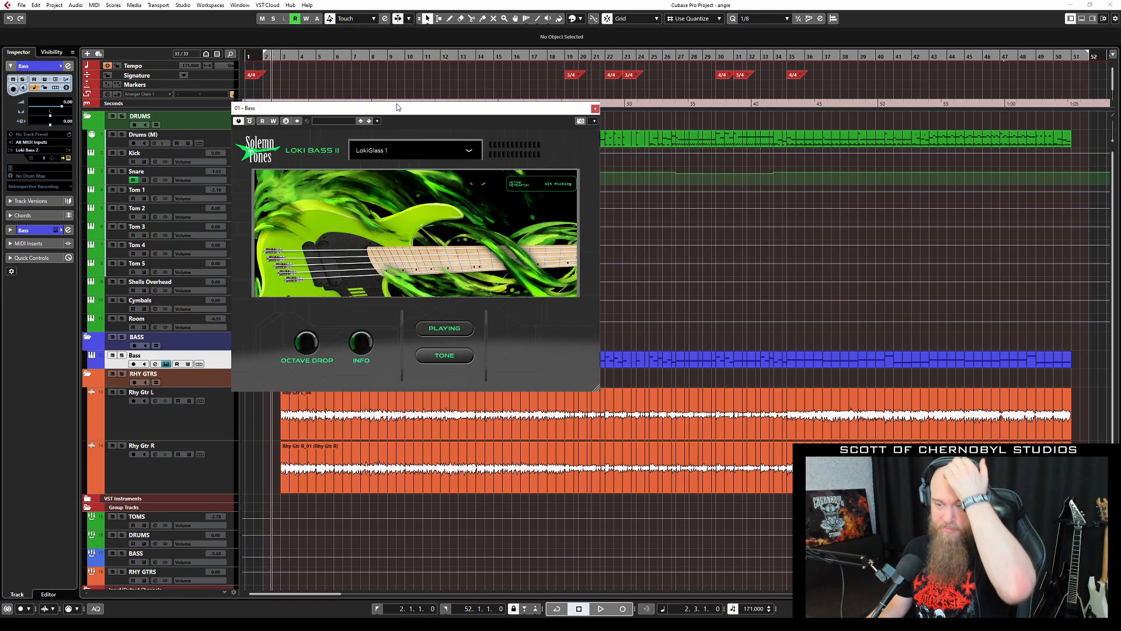
left_click(595, 109)
Step: Open the TSC 1.1 overdrive insert on the RHY GTRS group channel
scroll(184, 354, "down", 3)
left_click_drag(205, 382, 206, 358)
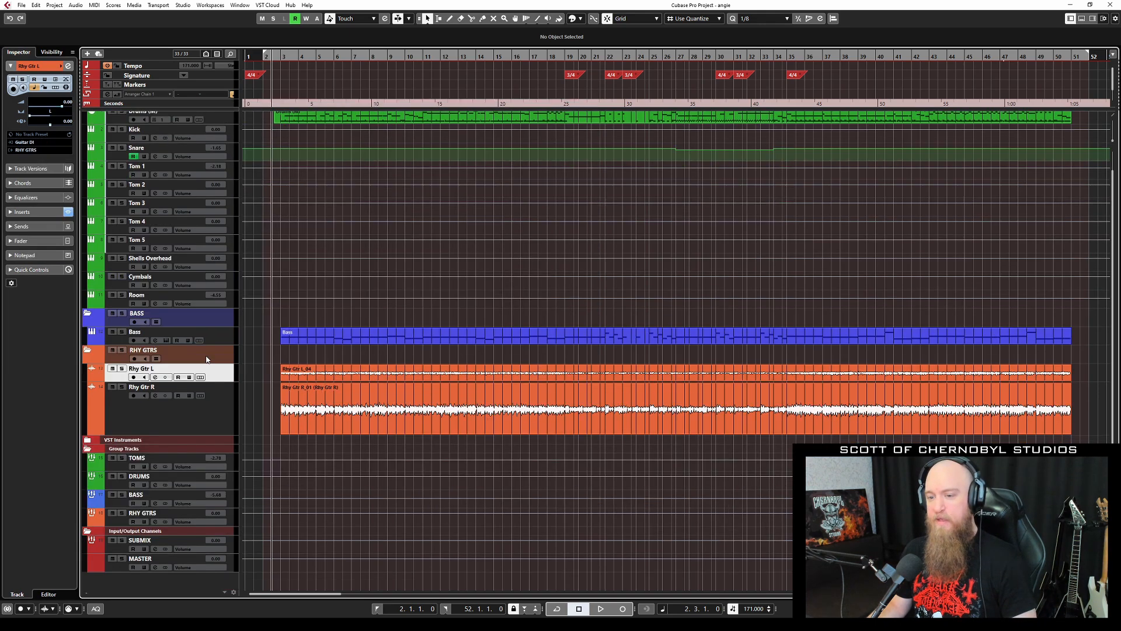
left_click(124, 509)
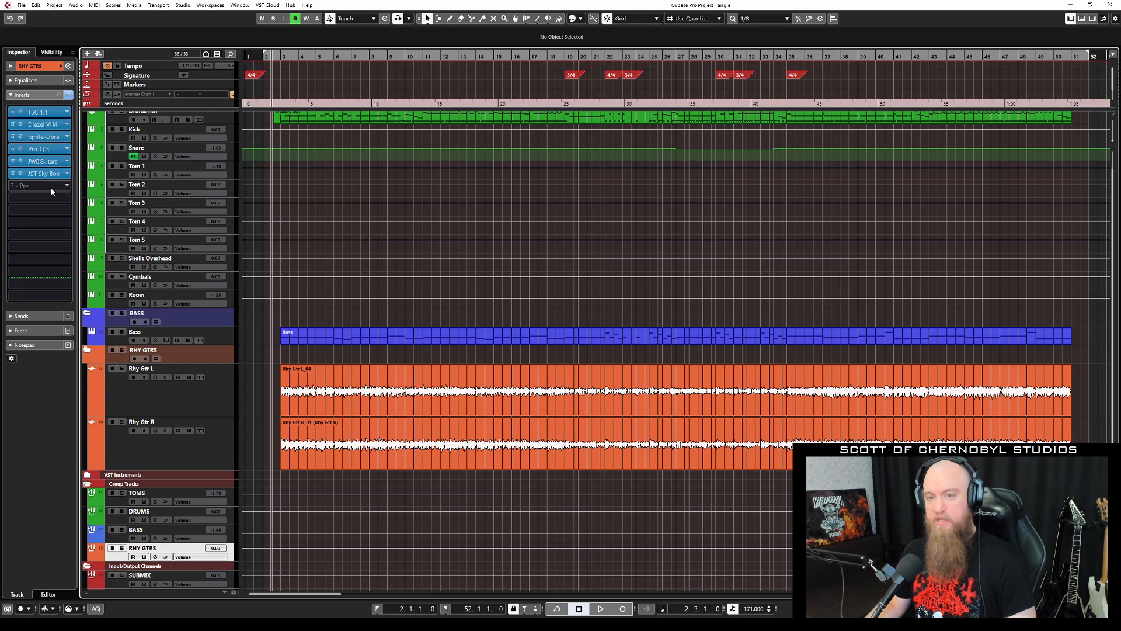
left_click(52, 112)
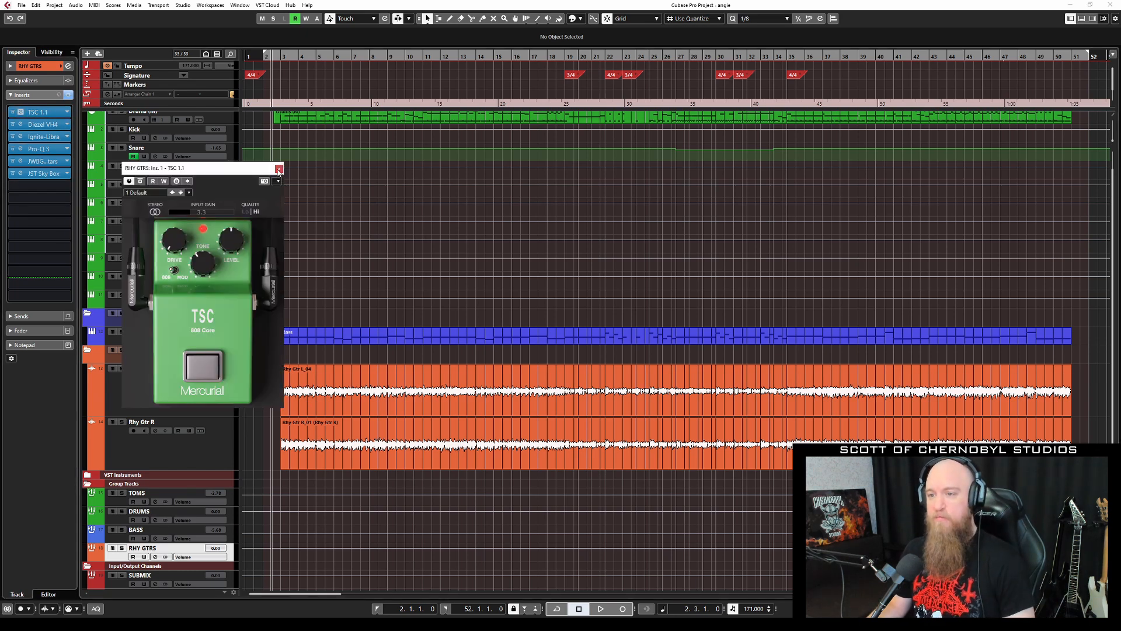
Step: Close the TSC 1.1 window and open the Diezel VH4 and Ignite Libra inserts on the RHY GTRS group channel
left_click(279, 169)
left_click(44, 125)
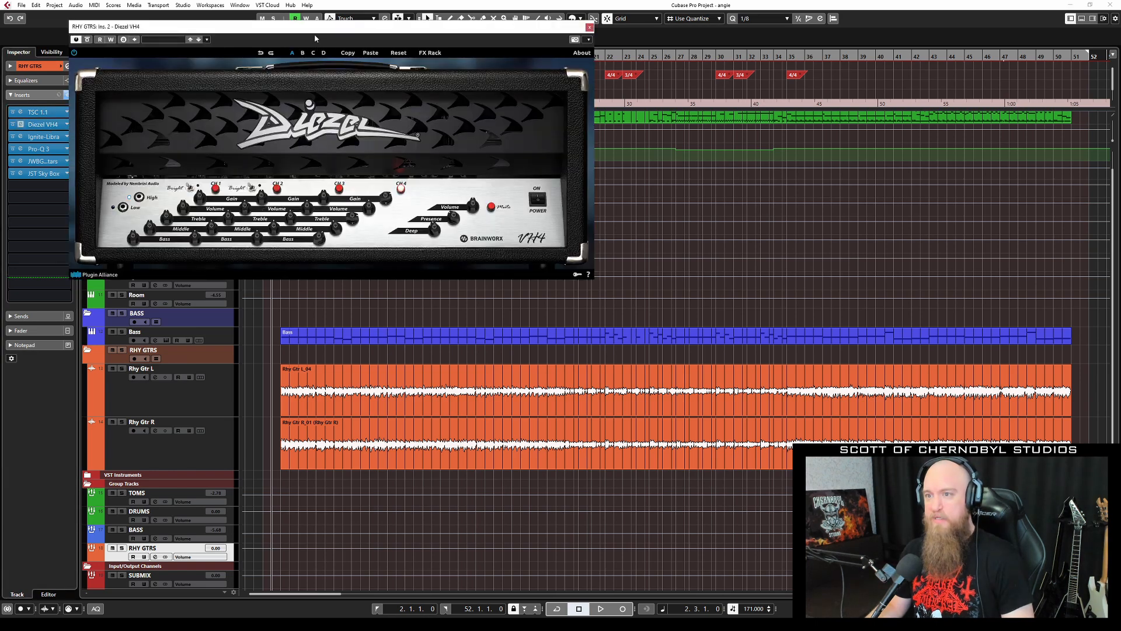
left_click(45, 137)
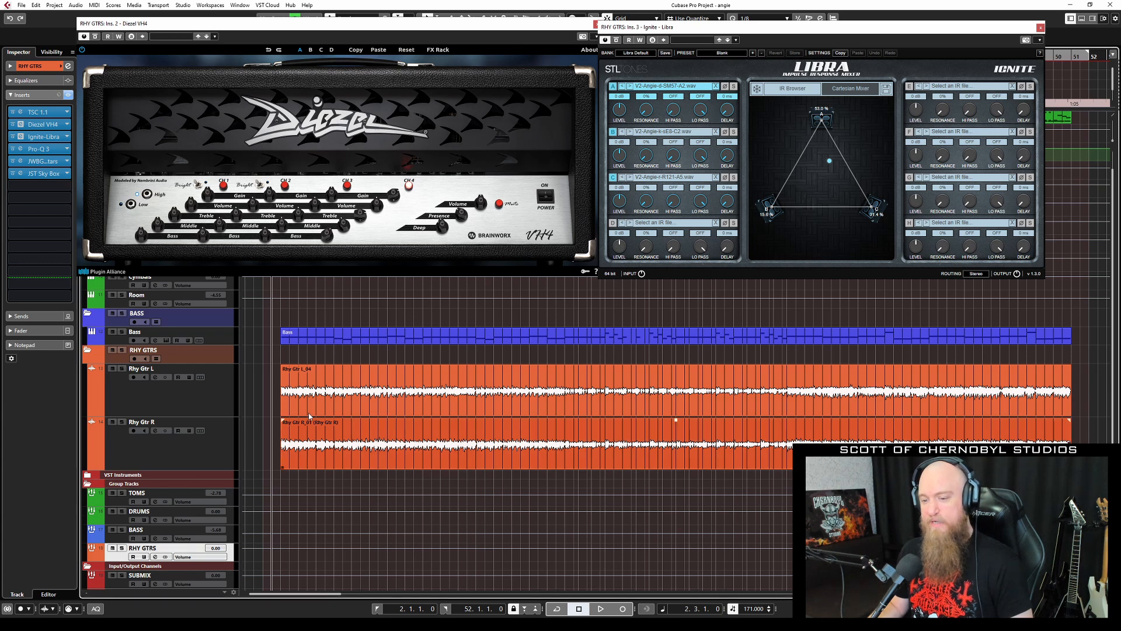
Step: Solo and play the rhythm guitars, comparing Libra with slot A alone, plus B, plus C, and close both plugin windows
key("s")
key("space")
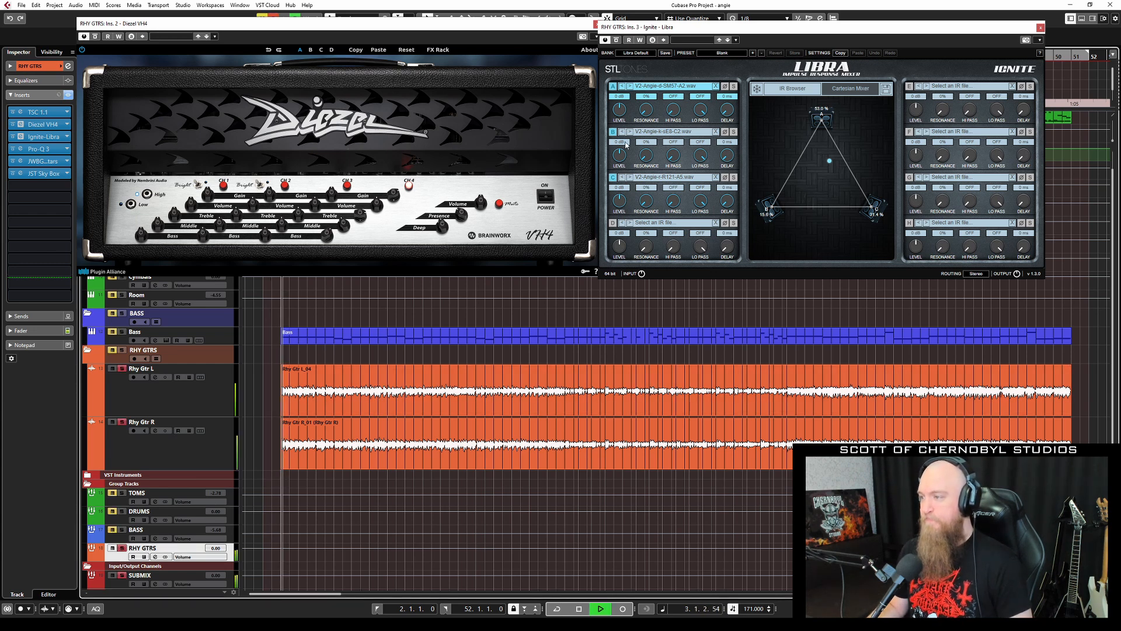
left_click(613, 178)
left_click(612, 132)
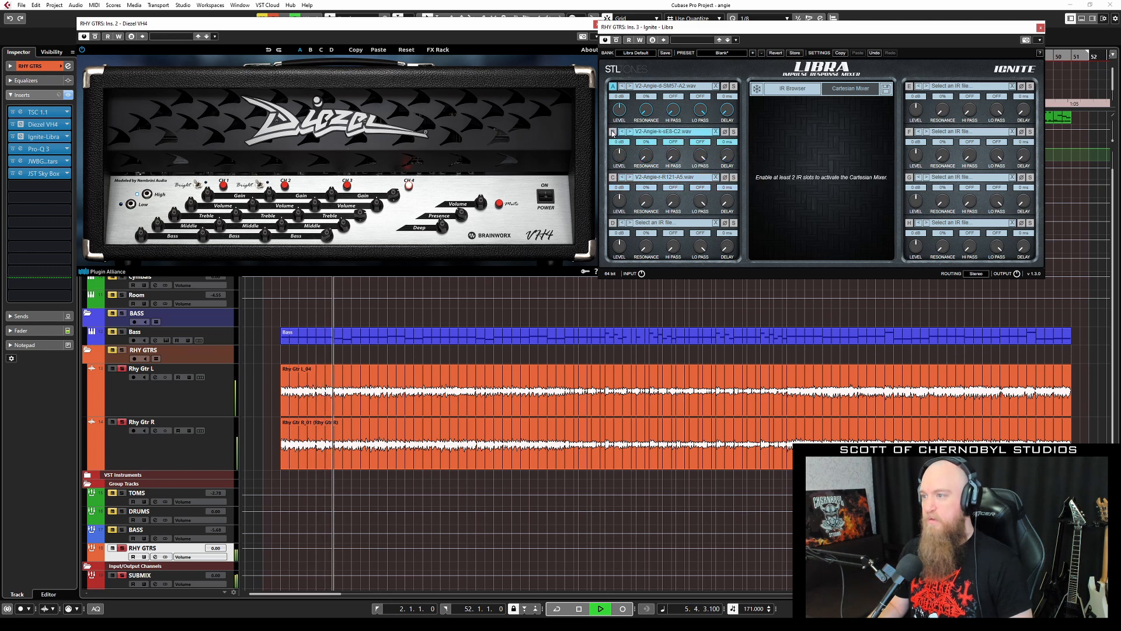
left_click(613, 132)
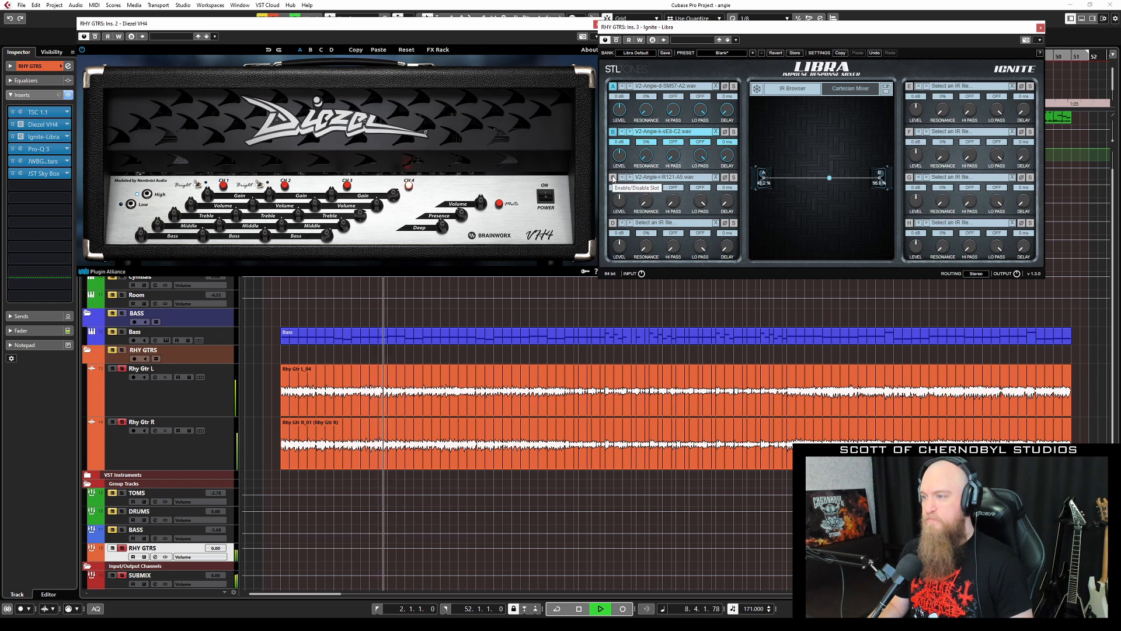
left_click(612, 178)
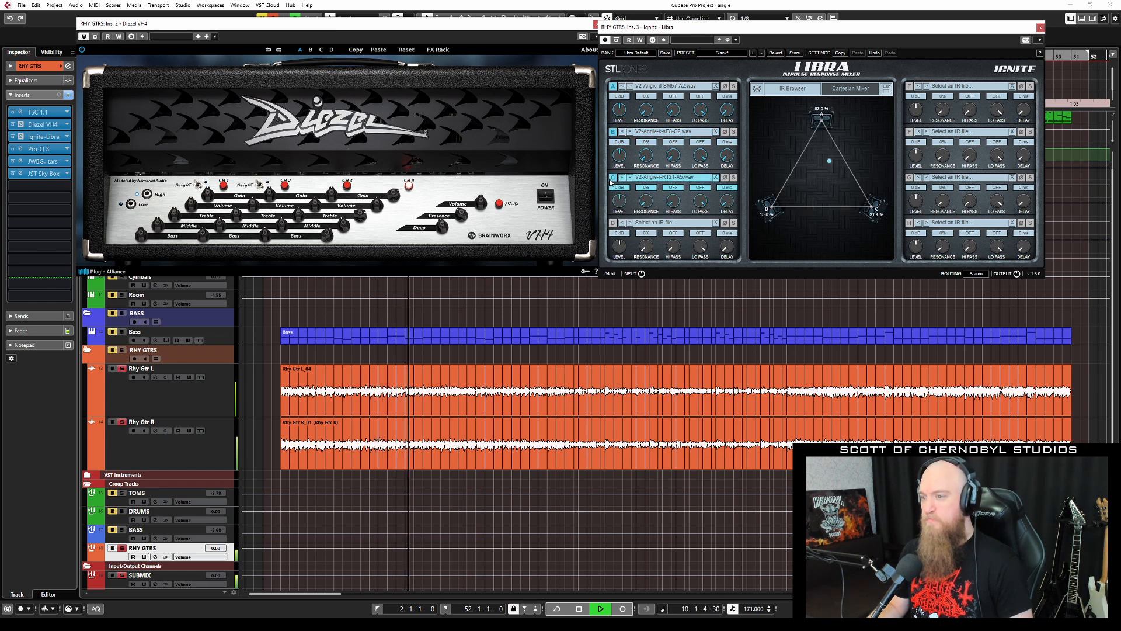
key("space")
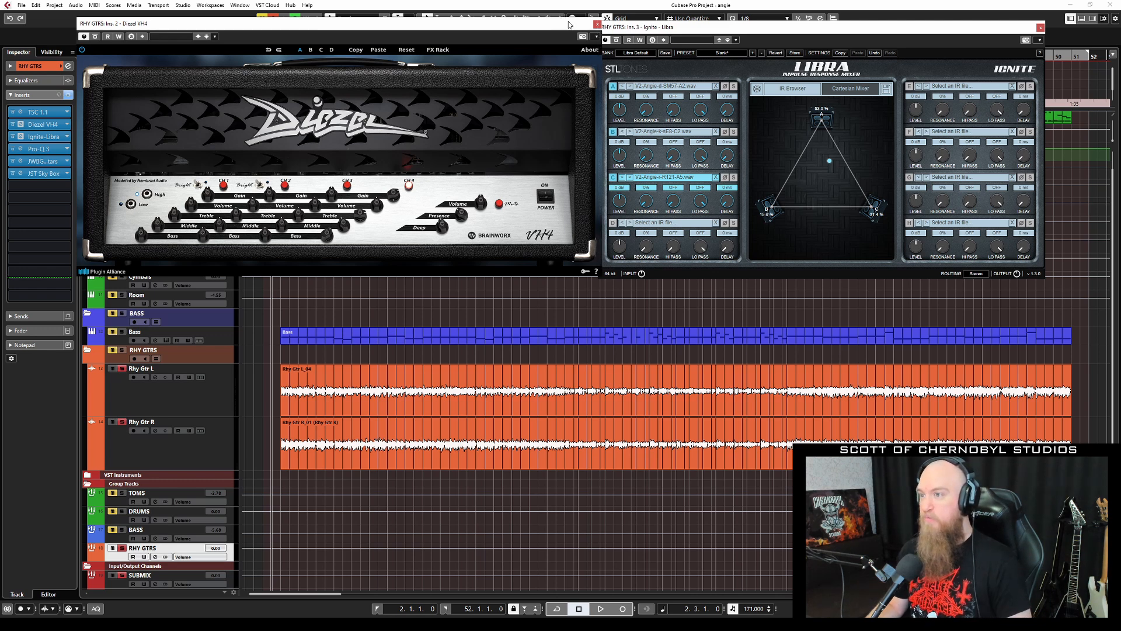
left_click(595, 23)
left_click(1040, 27)
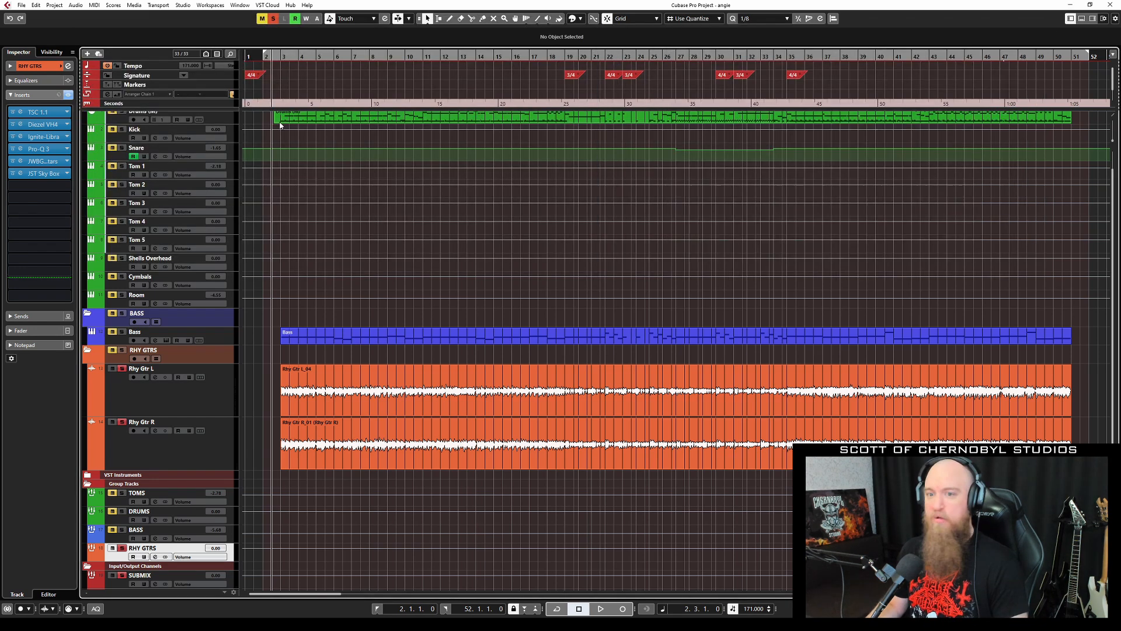
Step: Open the Pro-Q 3 insert on the RHY GTRS channel and select its midrange and low-pass bands for inspection
left_click(56, 149)
left_click_drag(421, 235, 453, 121)
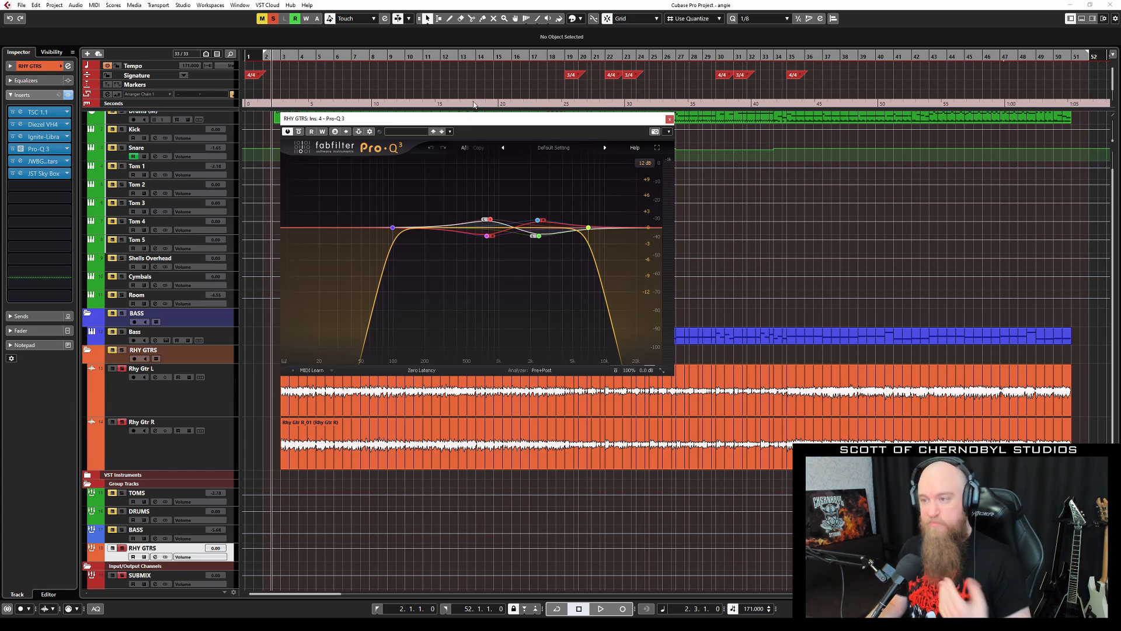
left_click_drag(465, 118, 474, 100)
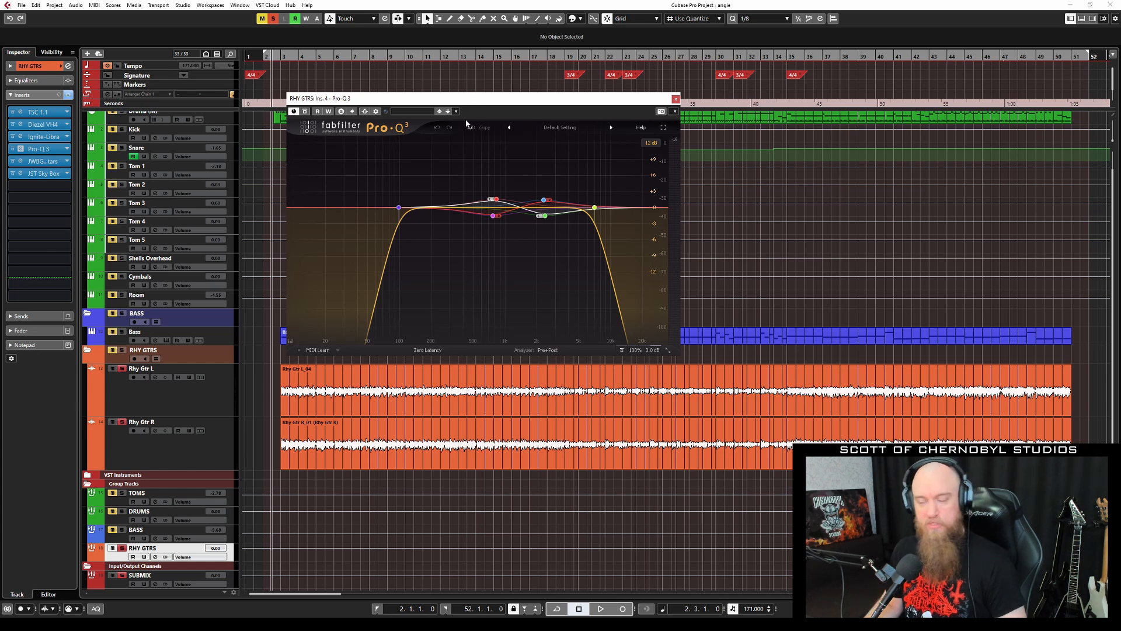
left_click_drag(430, 178, 615, 240)
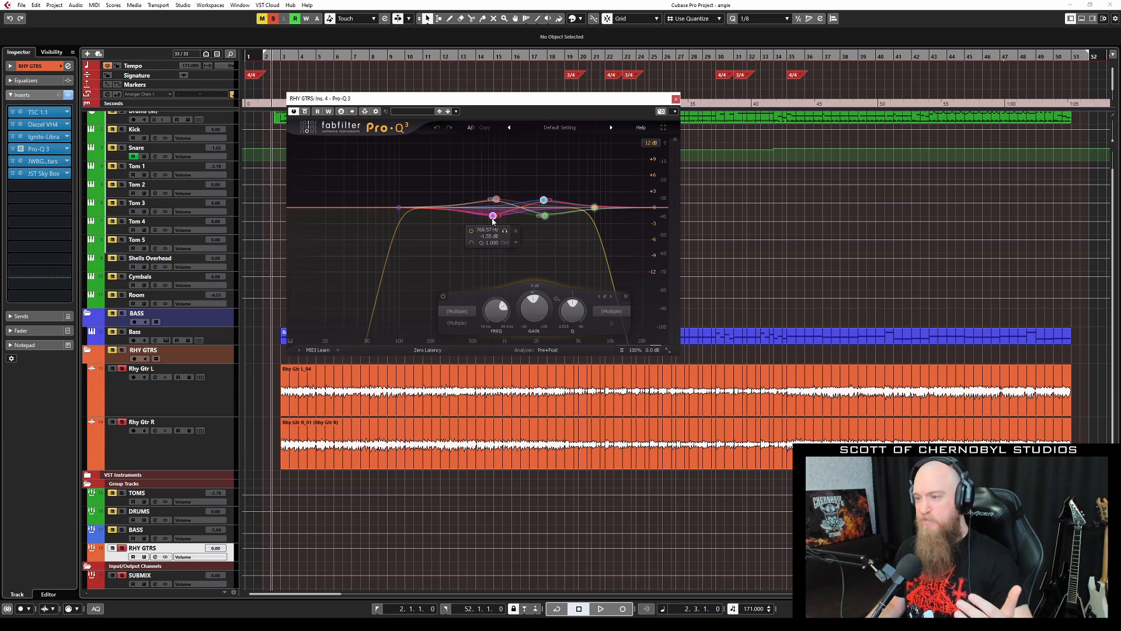
Step: Play the soloed guitars with Pro-Q 3 bypassed and re-enabled to compare the sound, and close the EQ window
left_click(305, 111)
key("space")
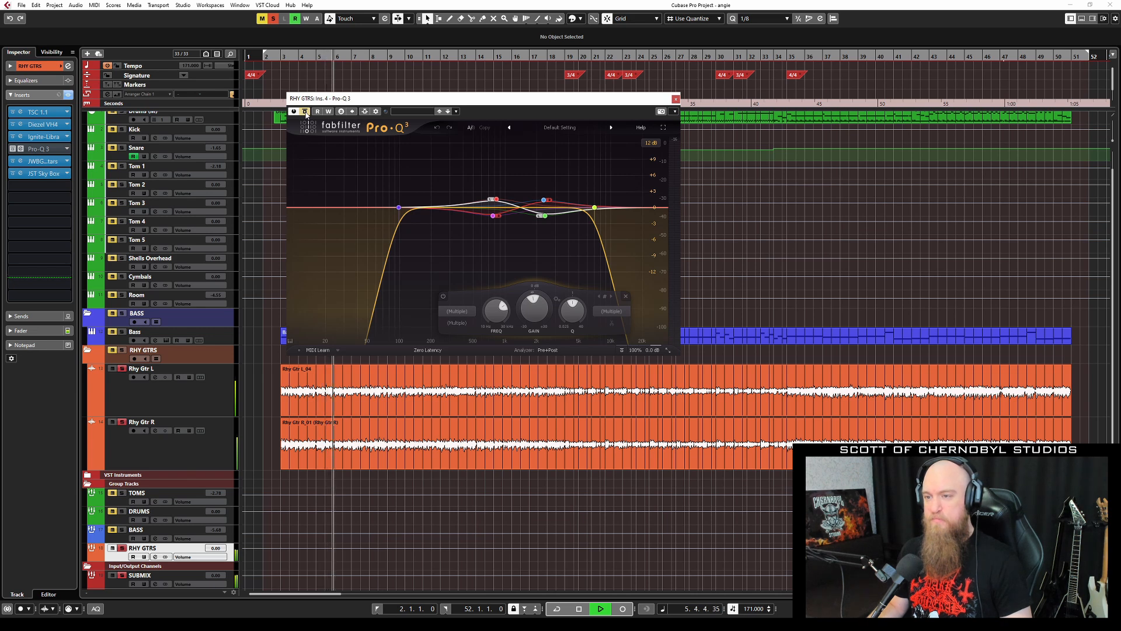
left_click(305, 111)
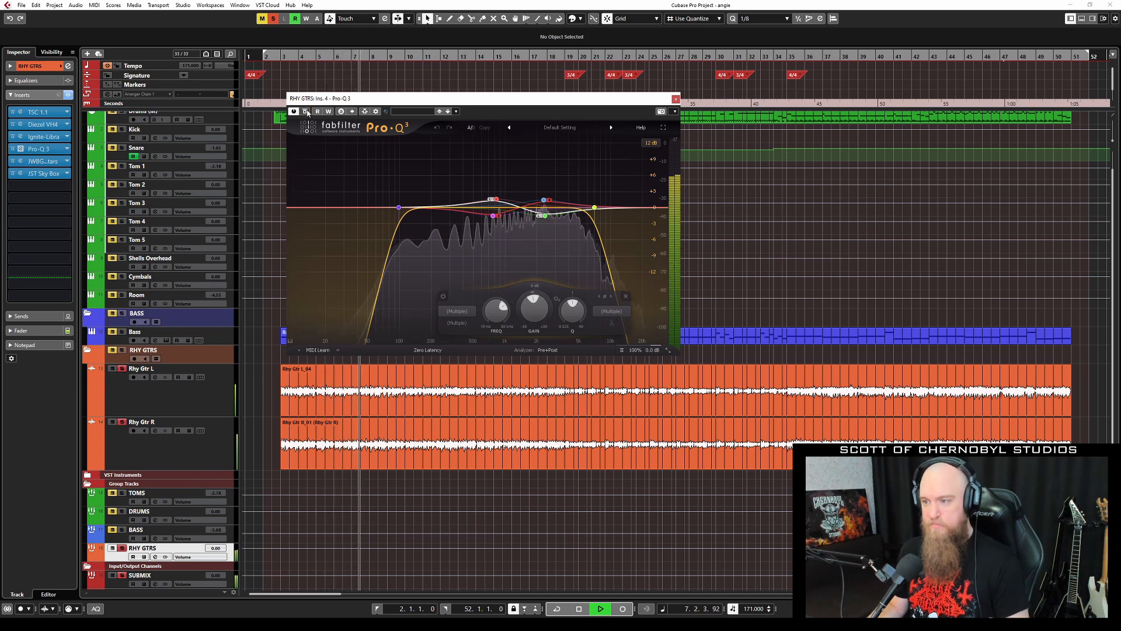
key("space")
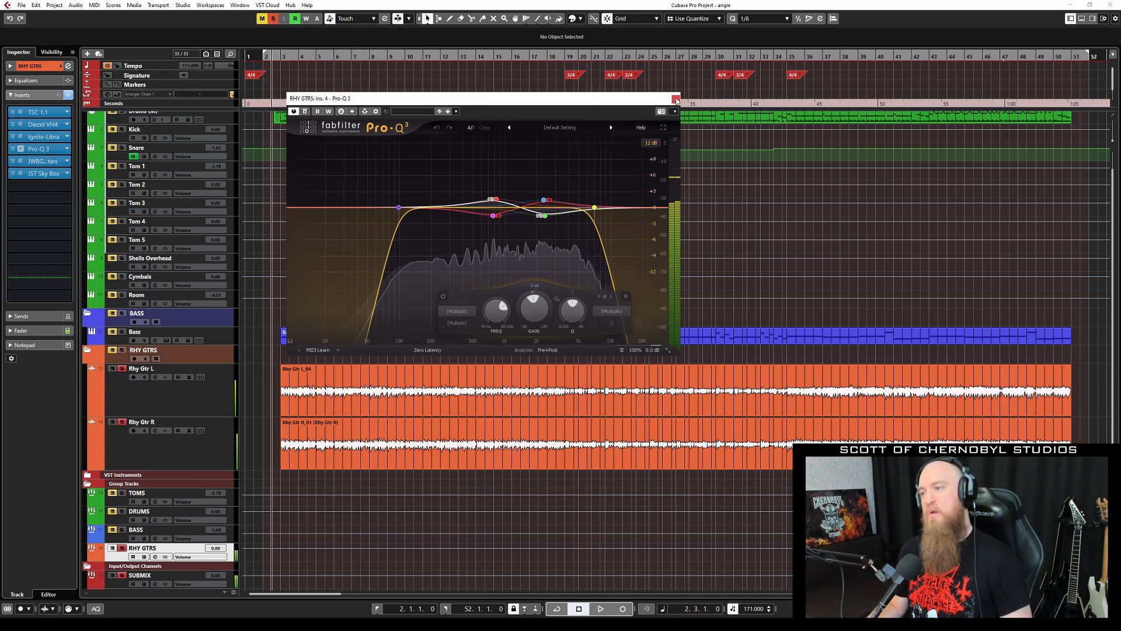
left_click(675, 99)
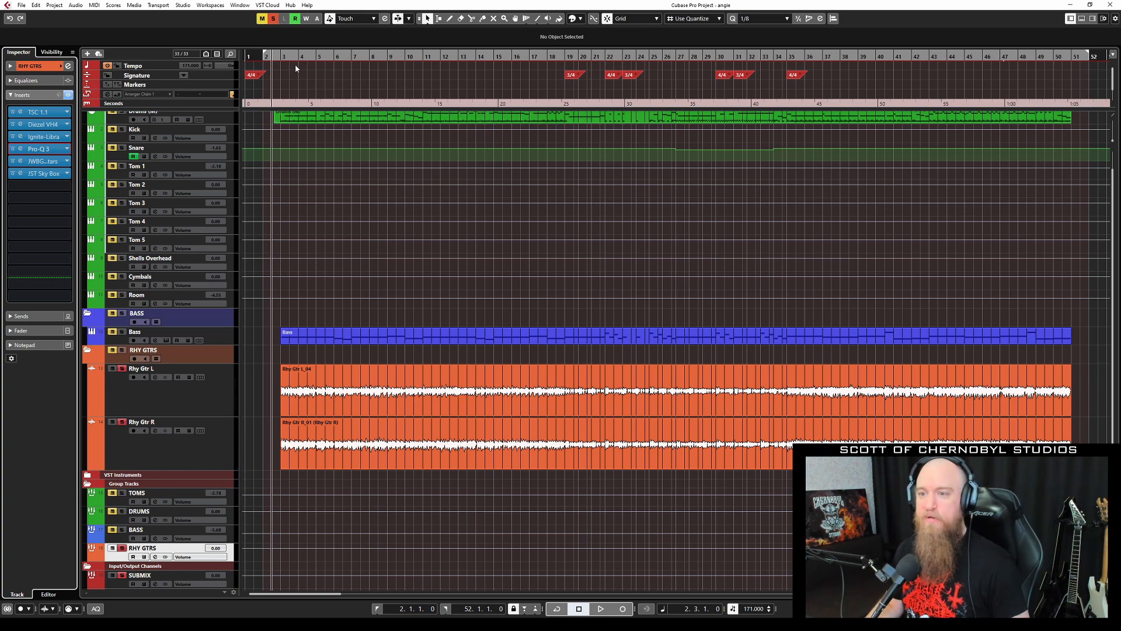
Step: Inspect the JW BG-Guitars and JST Sky Box inserts on the RHY GTRS channel, closing each plugin window
left_click(50, 165)
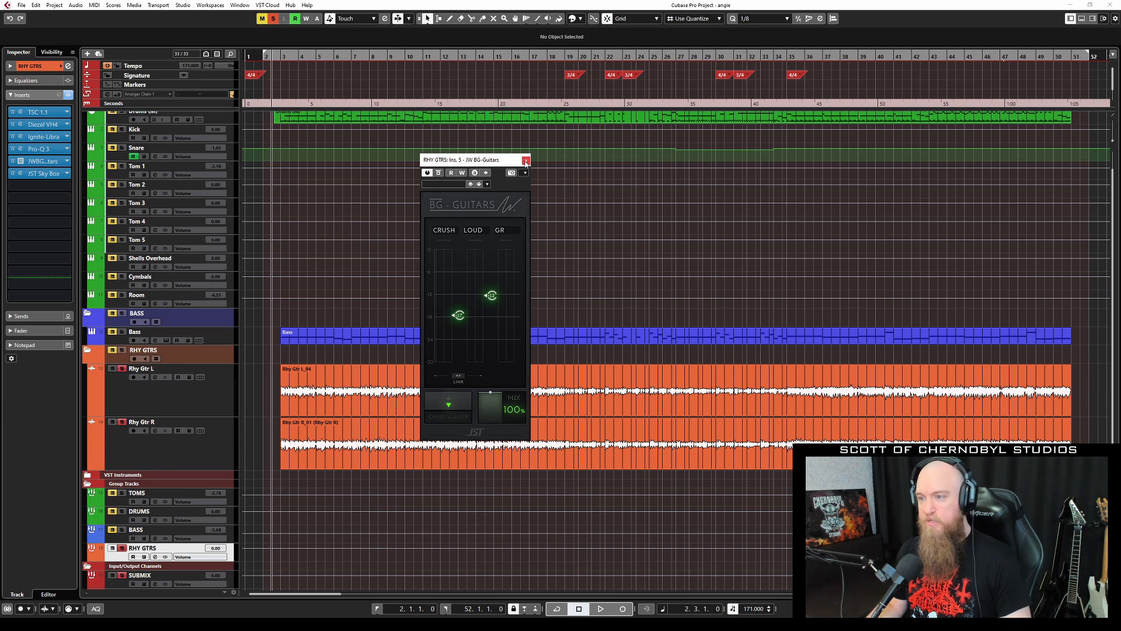
left_click(526, 160)
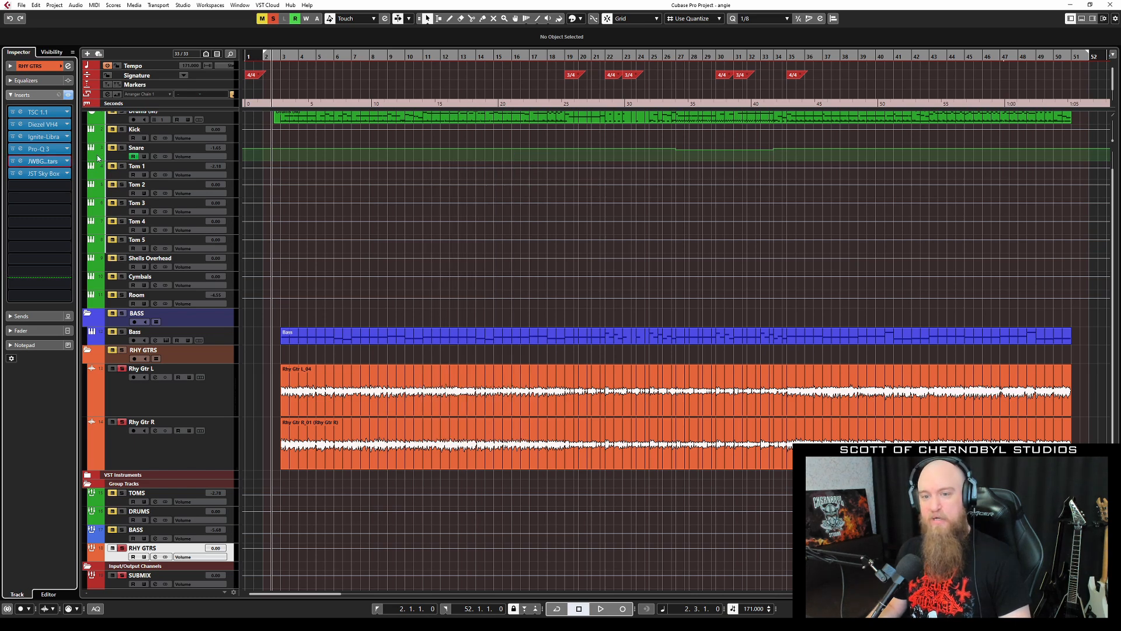
left_click(46, 174)
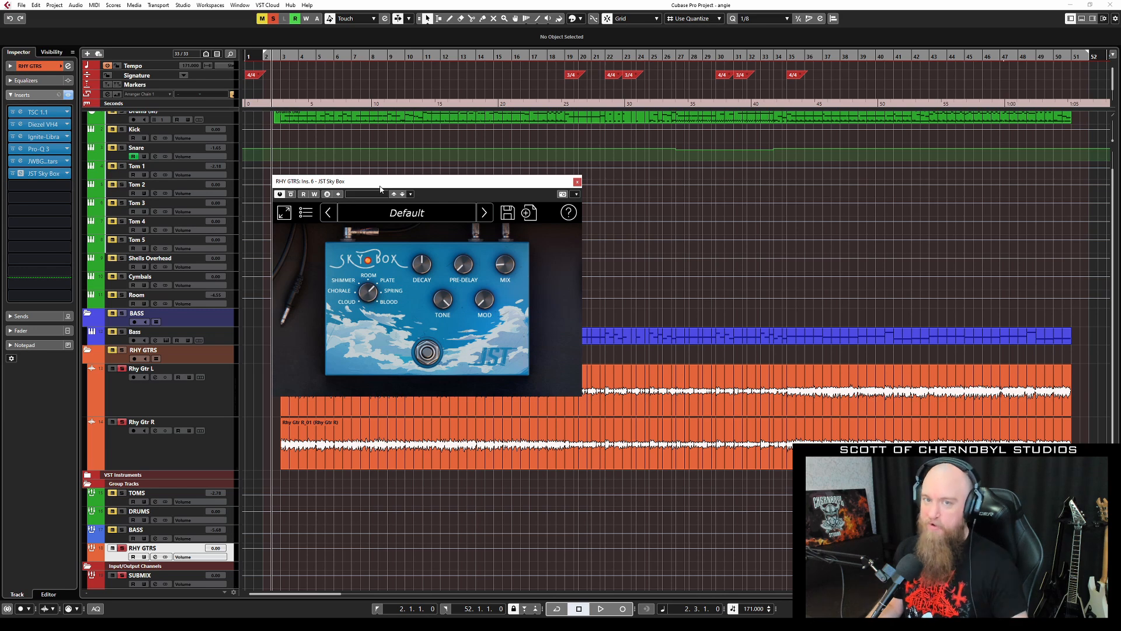
left_click(577, 182)
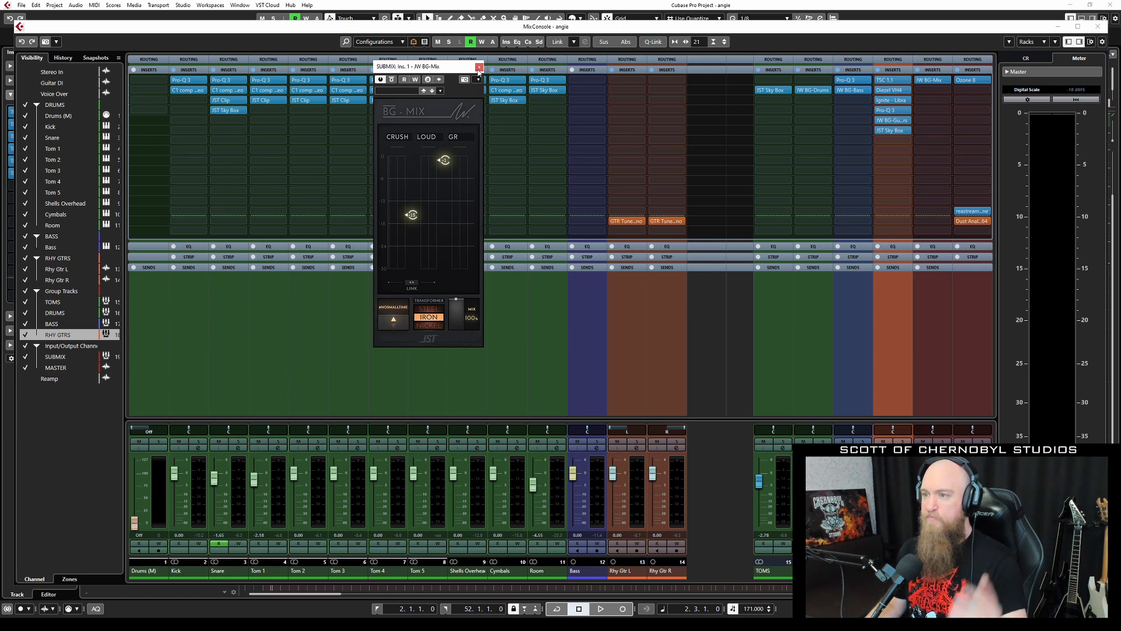
Step: Close the SUBMIX channel's JW BG-Mix window and the MixConsole to return to the project tracks
left_click(479, 72)
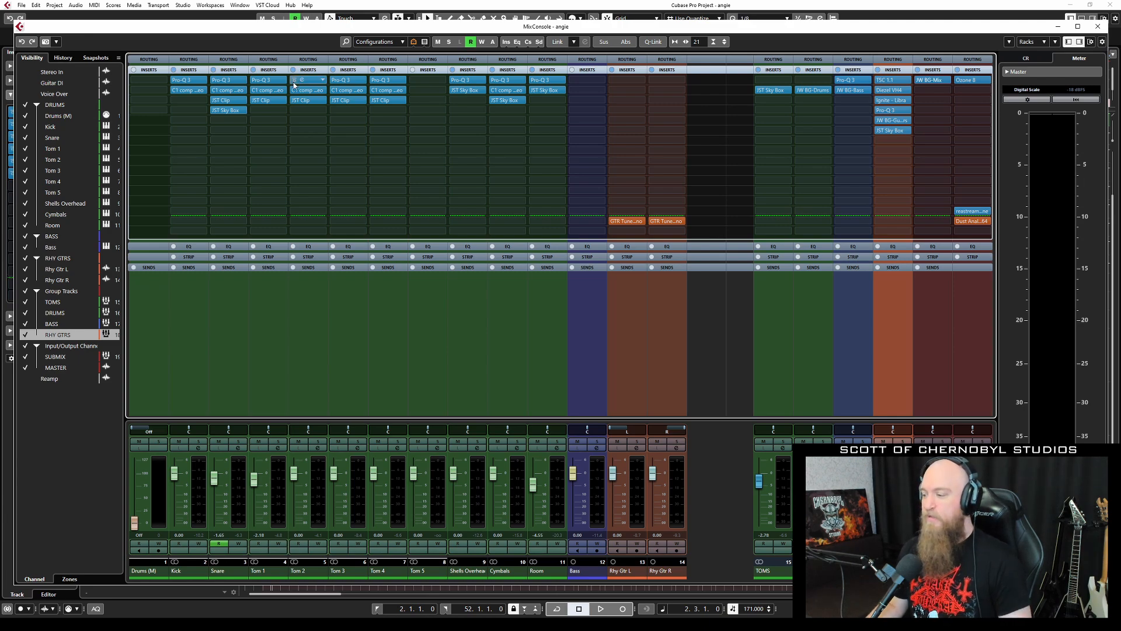
key("F3")
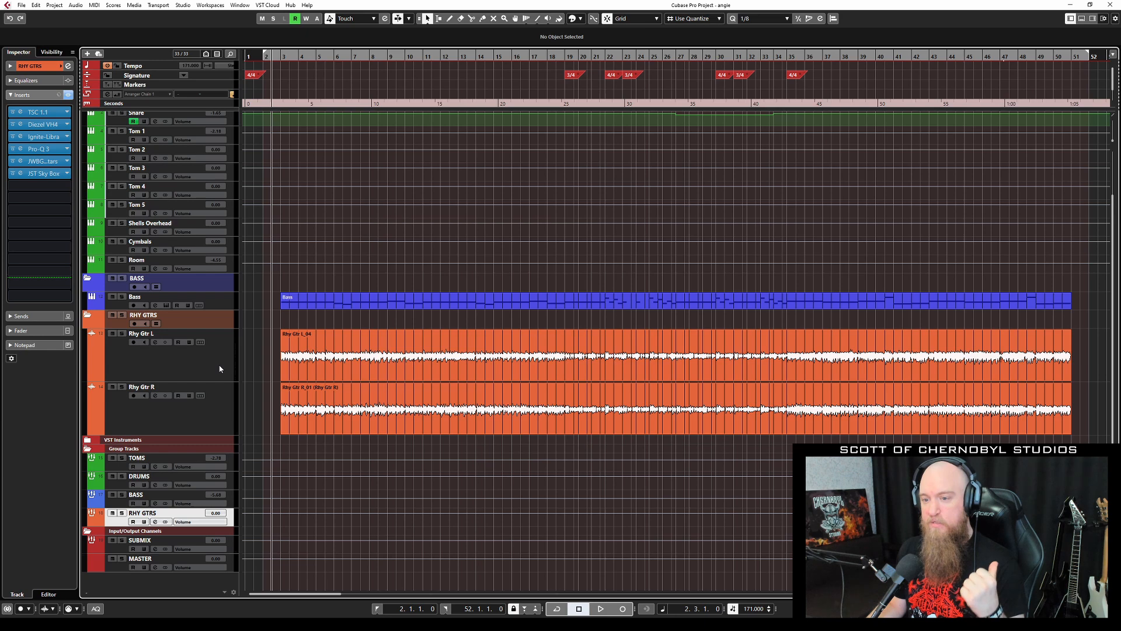
scroll(219, 370, "up", 3)
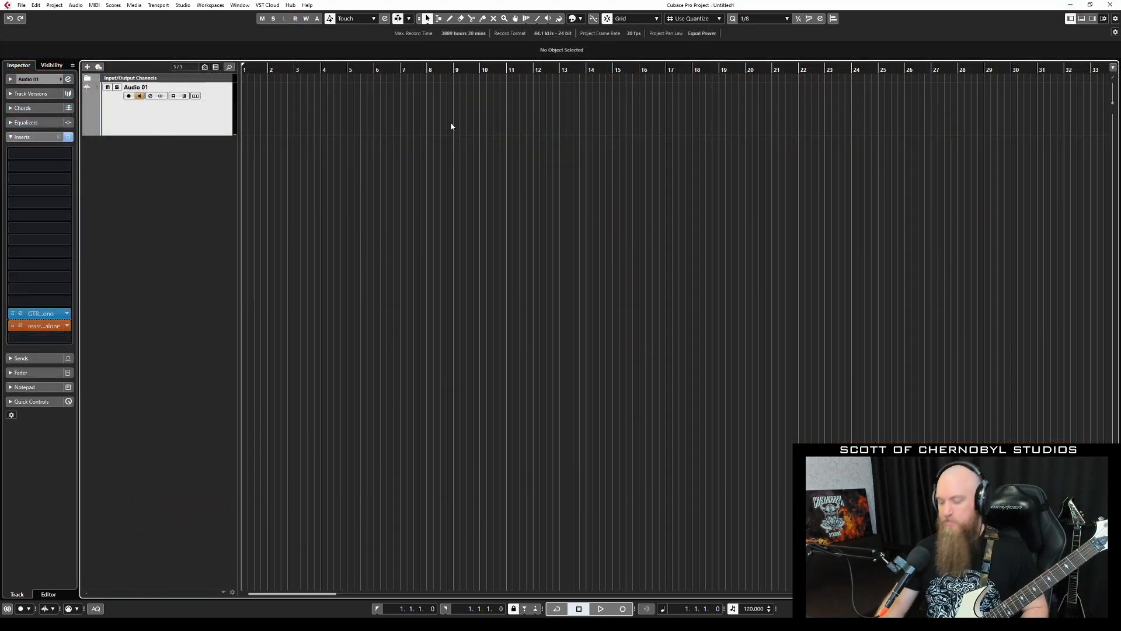
Step: Load the ReAxis amp plugin into the first insert slot of the Audio 01 track and reposition its window
left_click(40, 156)
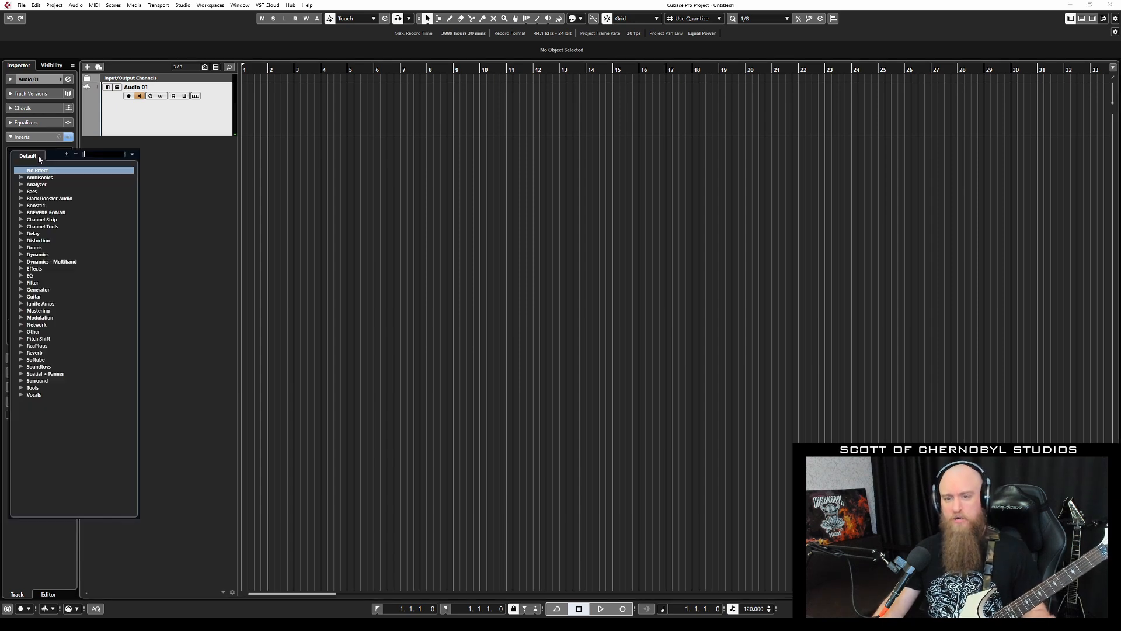
type("tuner")
key("Return")
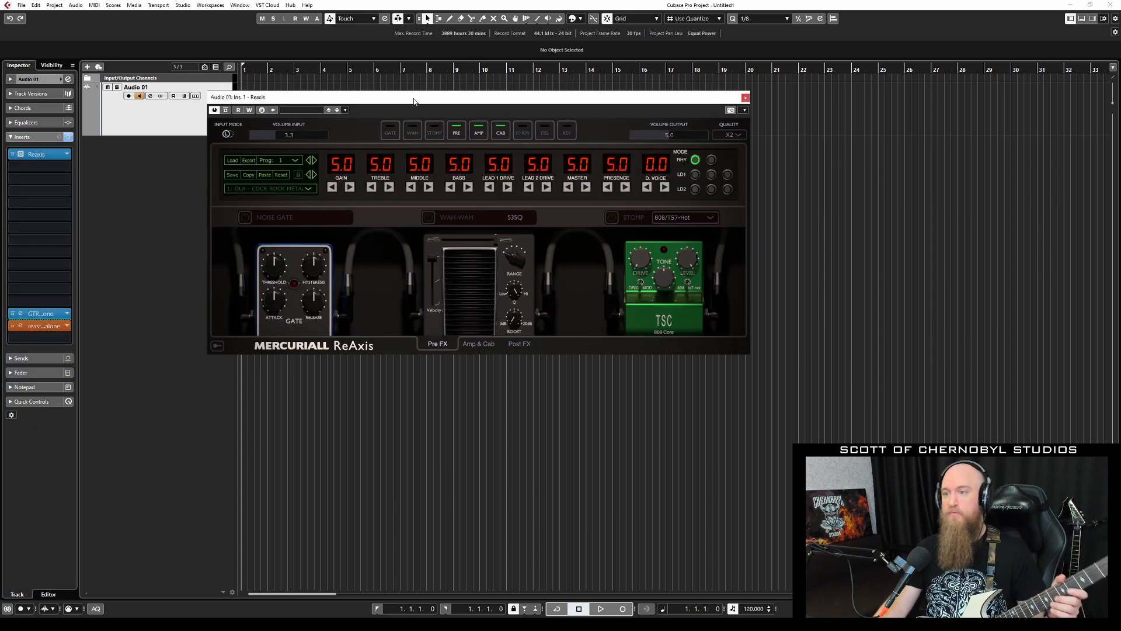
left_click_drag(412, 103, 400, 169)
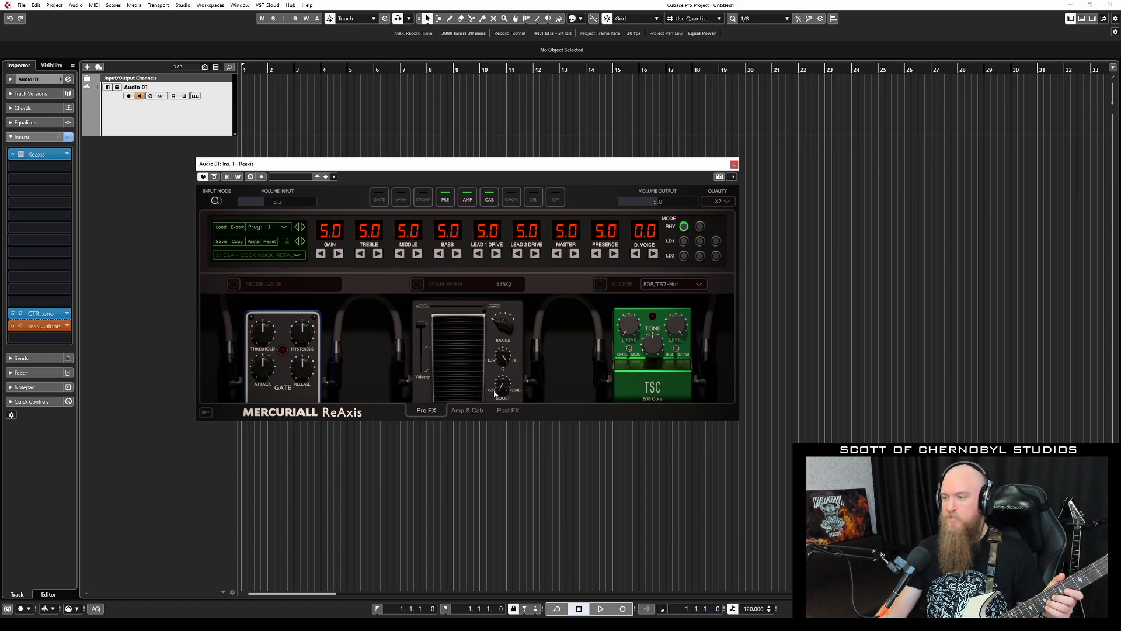
Step: Switch ReAxis to the third LD2 mode and enable the 808/TS7-Hot stomp and the noise gate
left_click(716, 256)
left_click(600, 285)
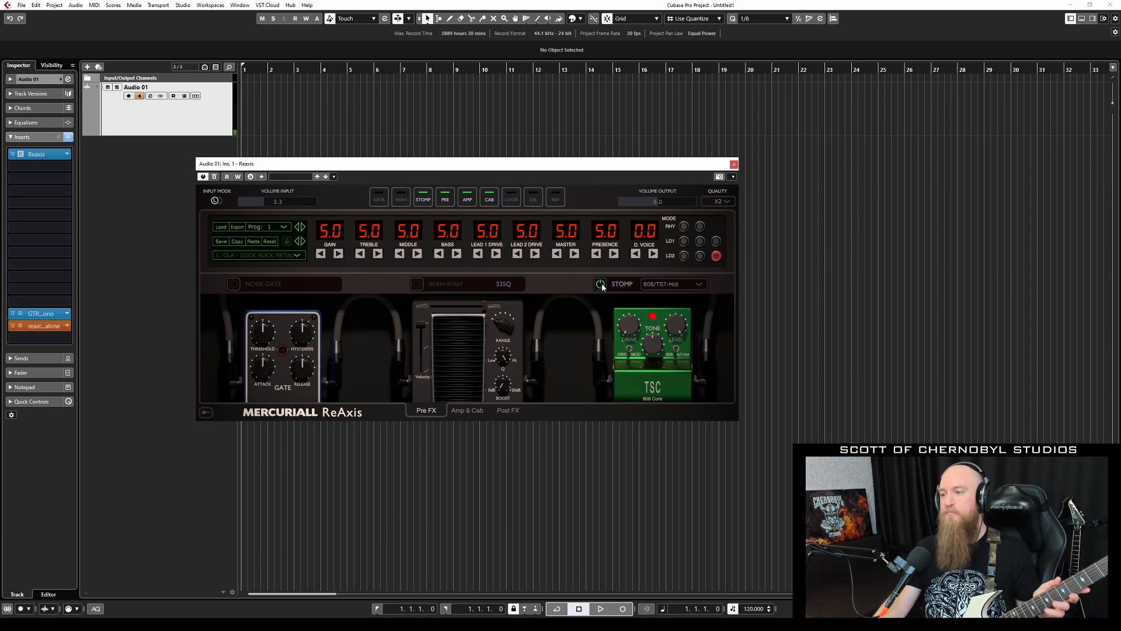
left_click(601, 284)
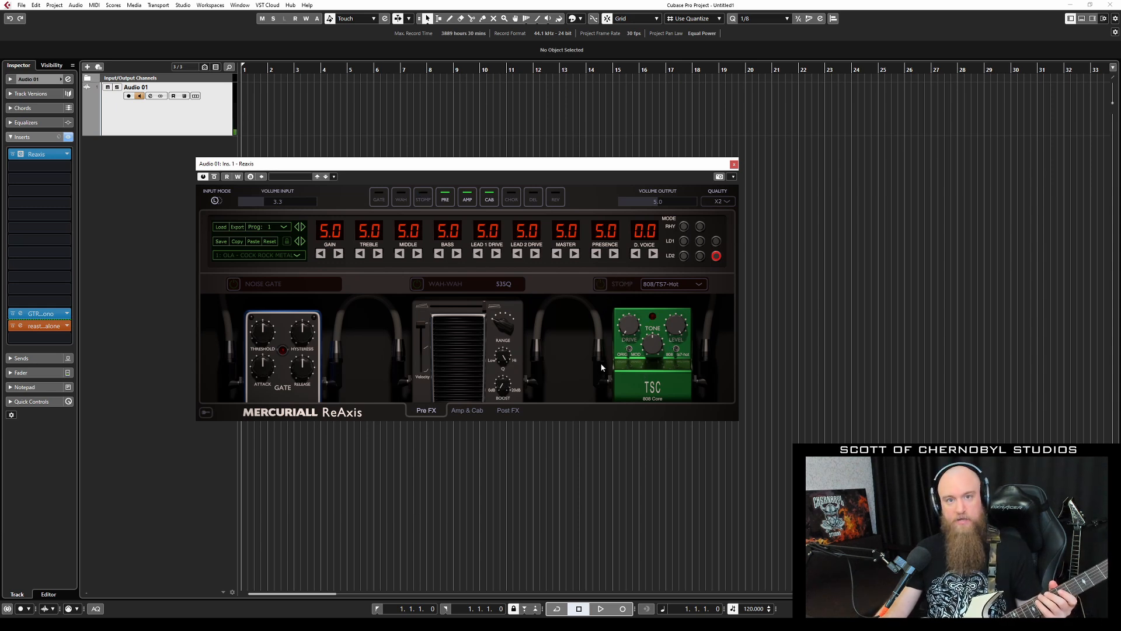
left_click(600, 284)
left_click(282, 358)
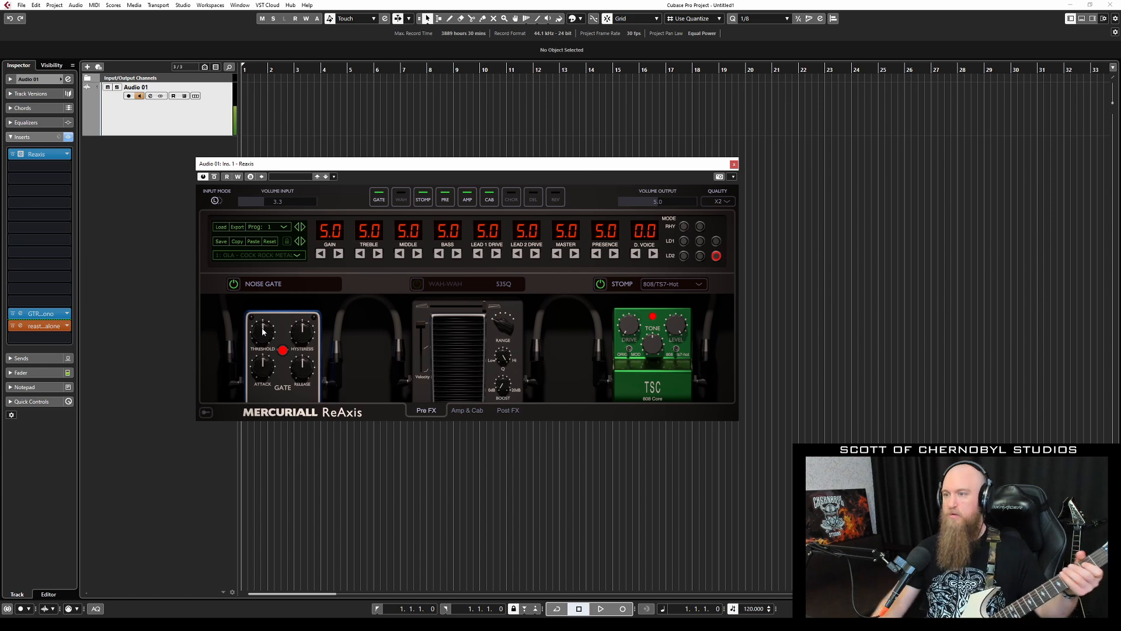
Step: Enable the cabinet IR option in the ReAxis amp and cab section and open its IR file chooser
left_click(472, 408)
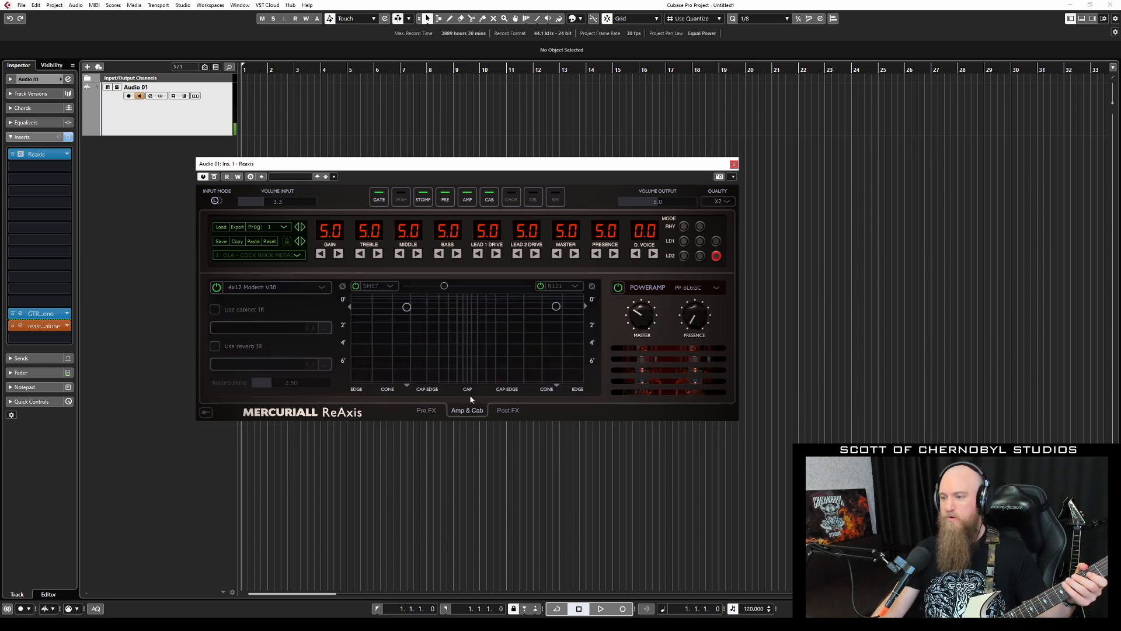
left_click(214, 311)
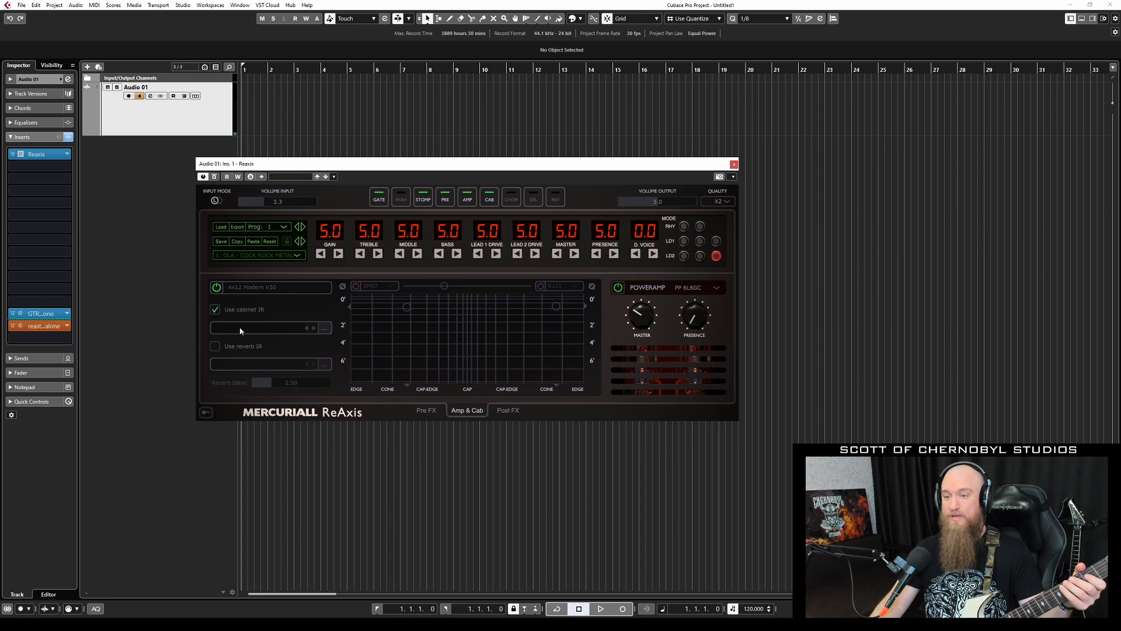
left_click(324, 329)
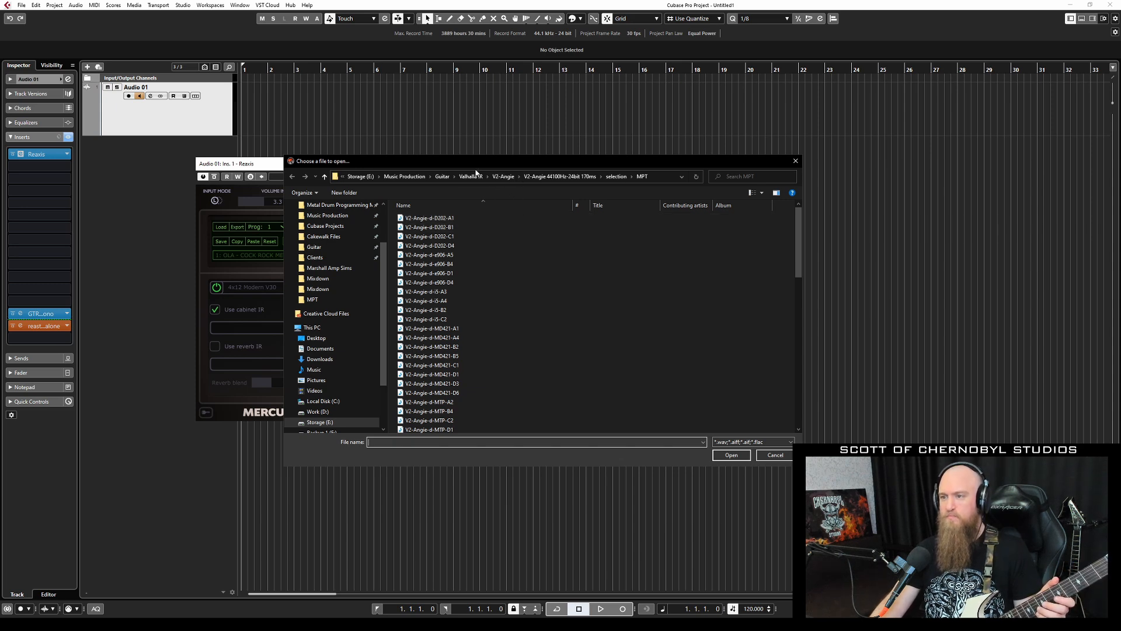
Step: Open the V2-Angie 44100Hz-24bit 500ms folder in the IR chooser and look inside its ambient mics subfolder
left_click(503, 176)
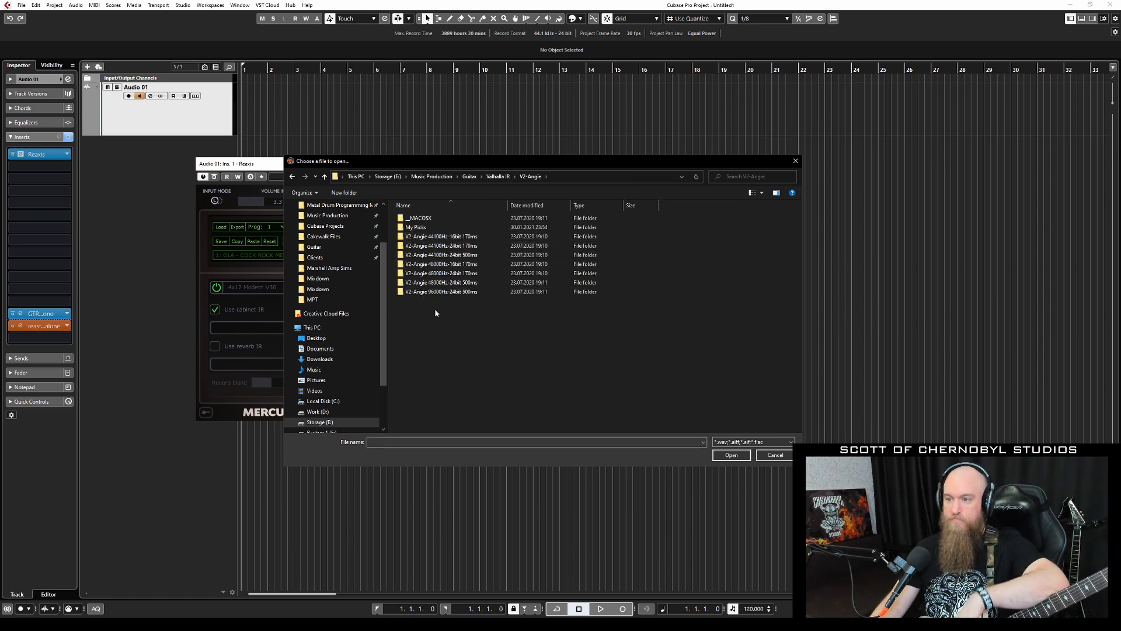
double_click(480, 257)
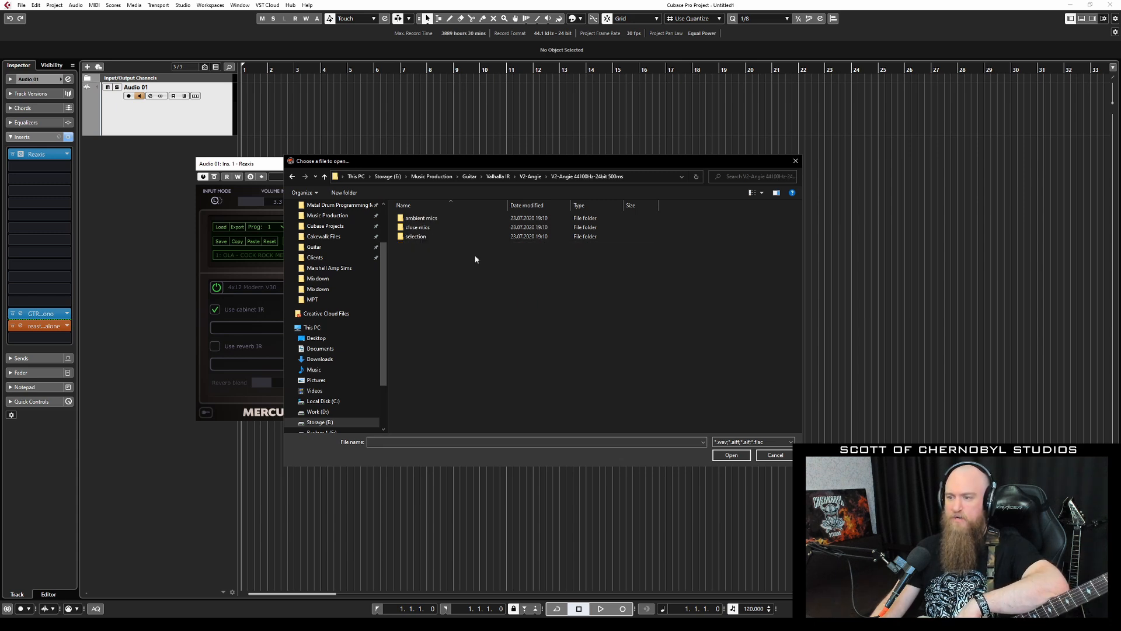
double_click(427, 220)
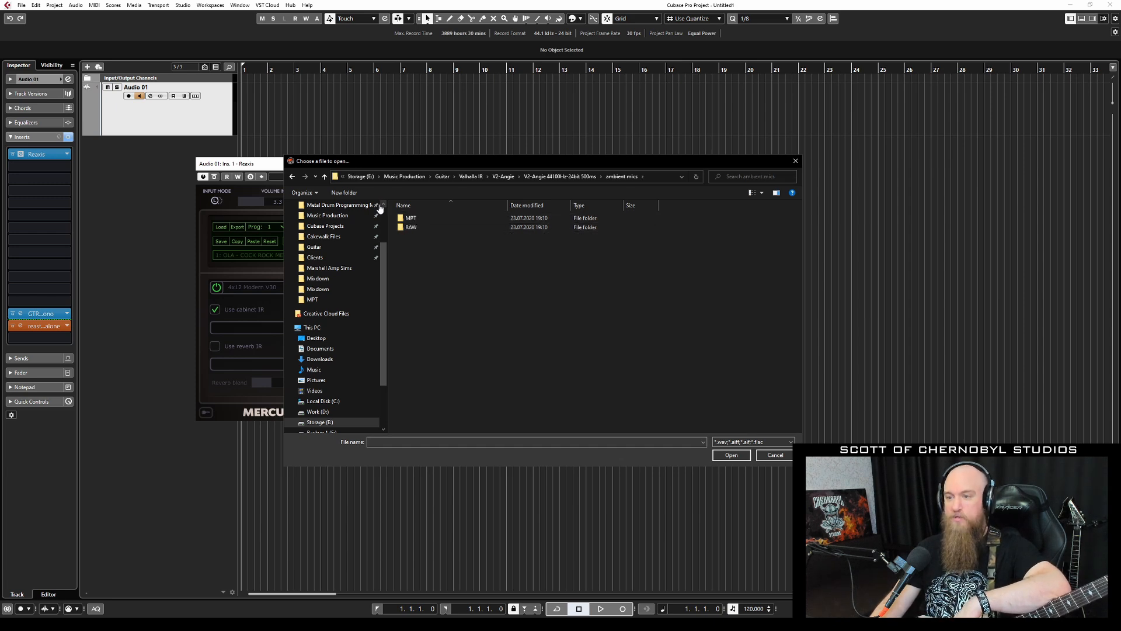
left_click(293, 177)
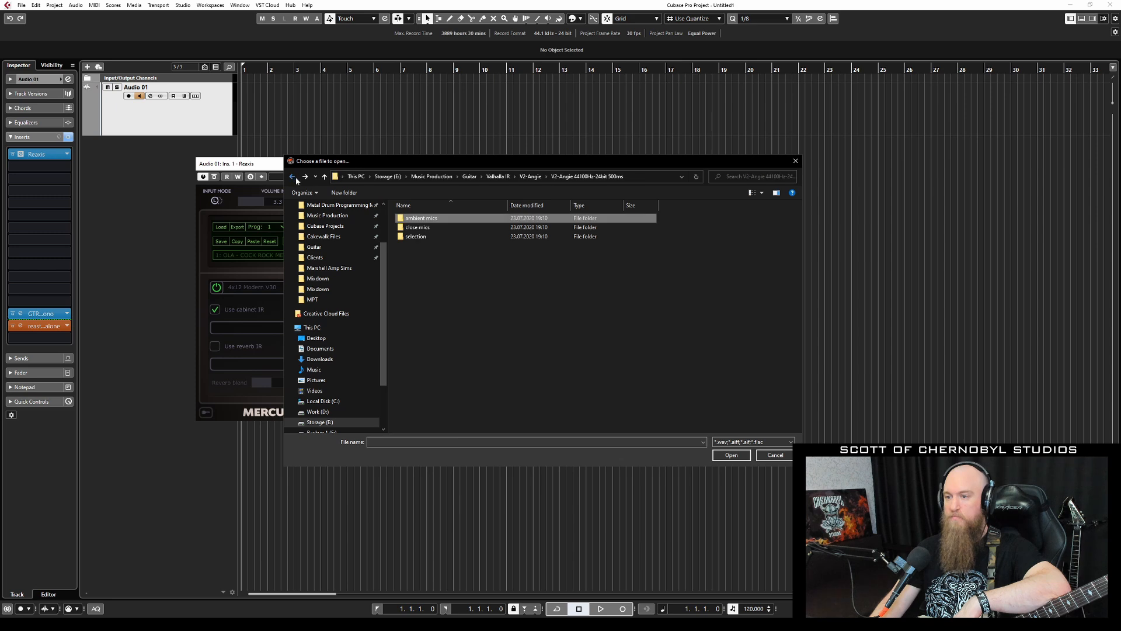
Step: Load V2-Angie-d-D202-A1.wav from the MPT folder inside selection as the cabinet IR
left_click(415, 238)
double_click(415, 237)
double_click(416, 228)
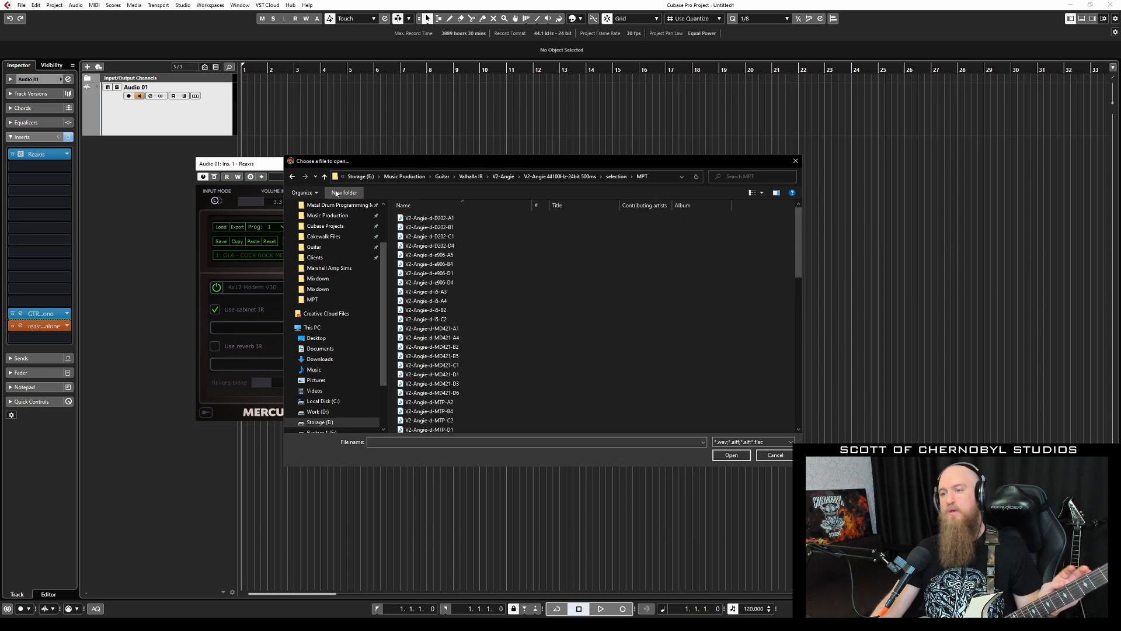
left_click(292, 177)
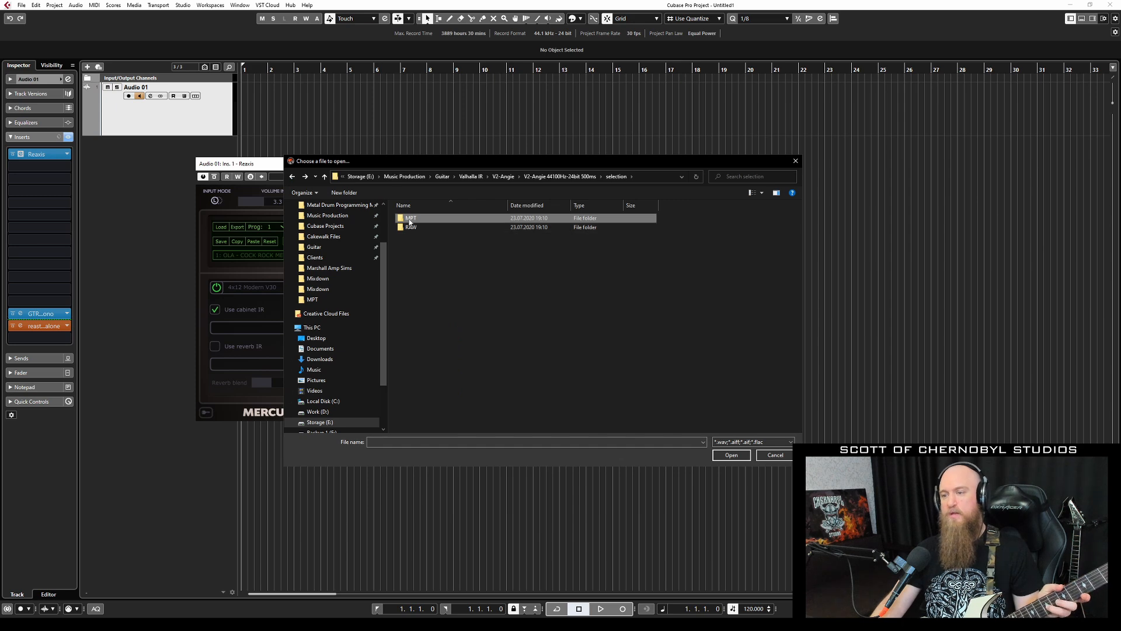
double_click(409, 220)
left_click_drag(800, 230, 771, 198)
left_click(465, 218)
left_click(730, 454)
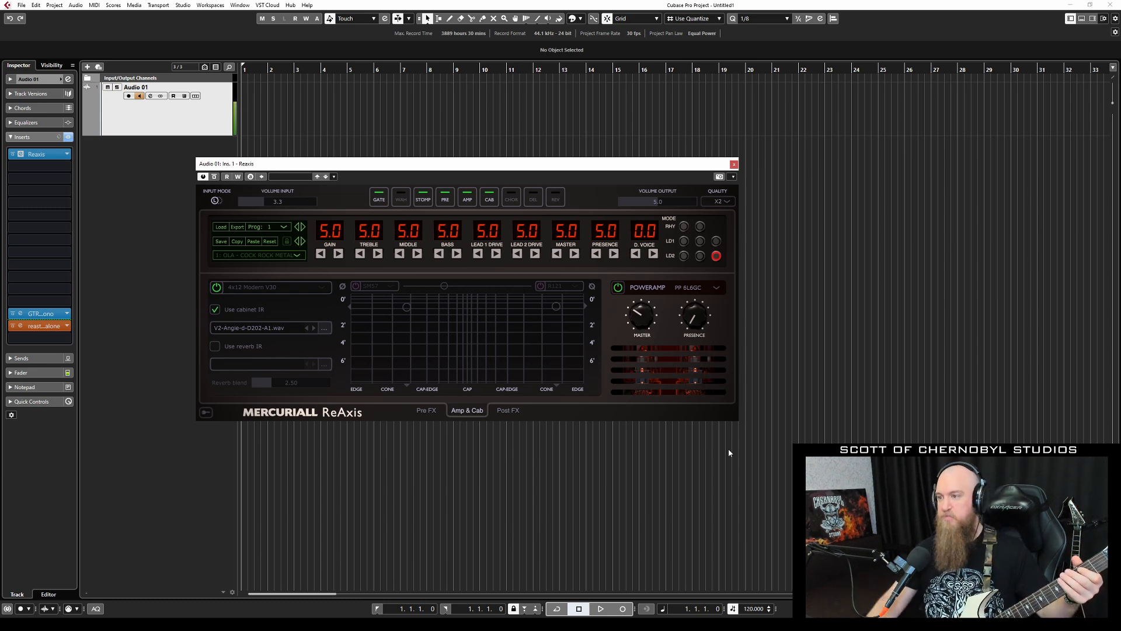
Step: Audition the cabinet IRs one by one, comparing V2-Angie-d-e906-D4.wav with V2-Angie-d-i5-A3.wav
left_click(315, 330)
left_click(314, 329)
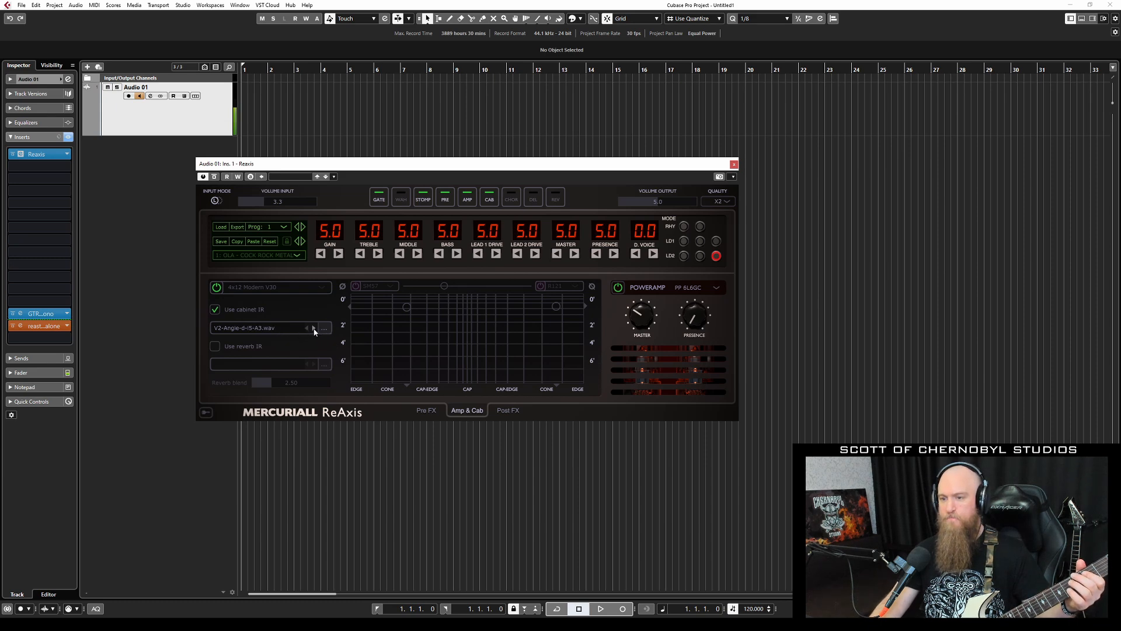
left_click(307, 328)
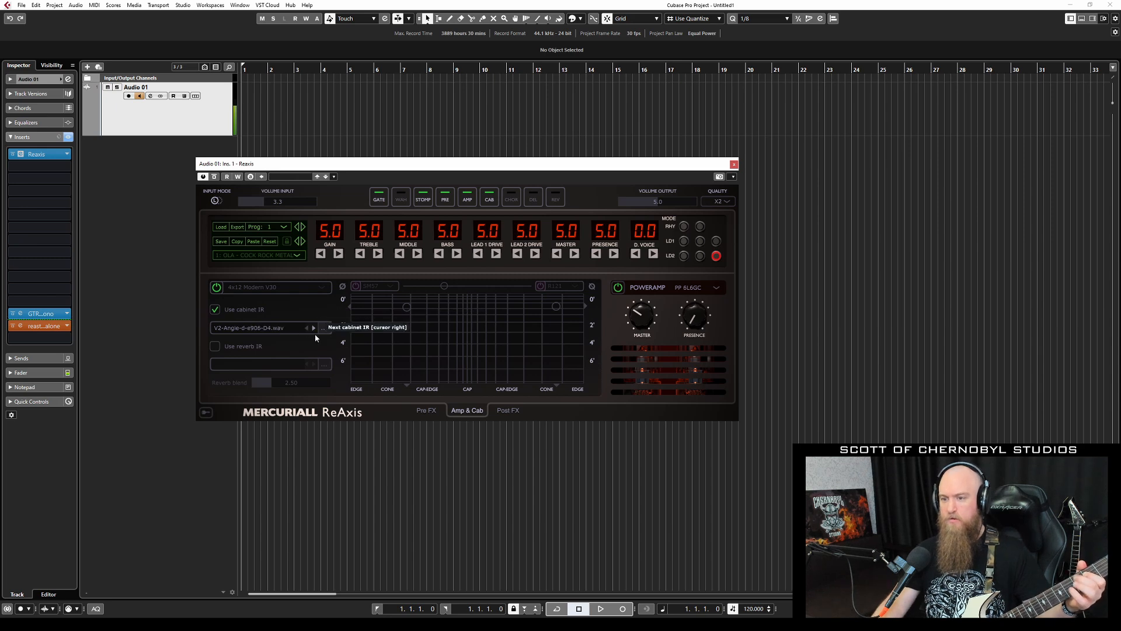
left_click(307, 328)
left_click(312, 328)
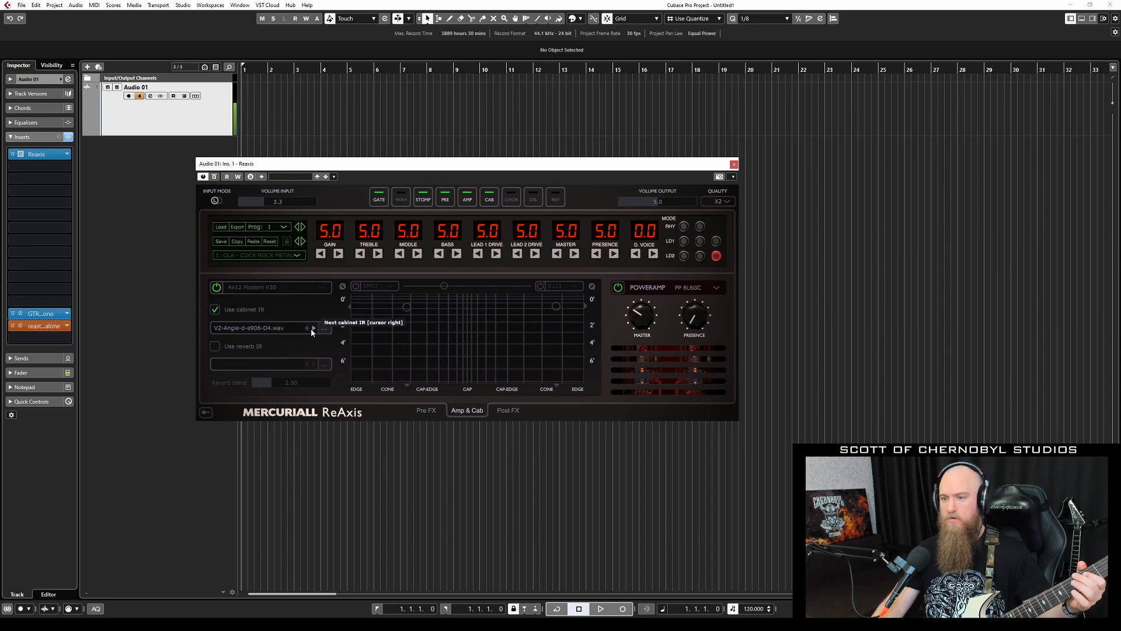
left_click(313, 329)
left_click(308, 328)
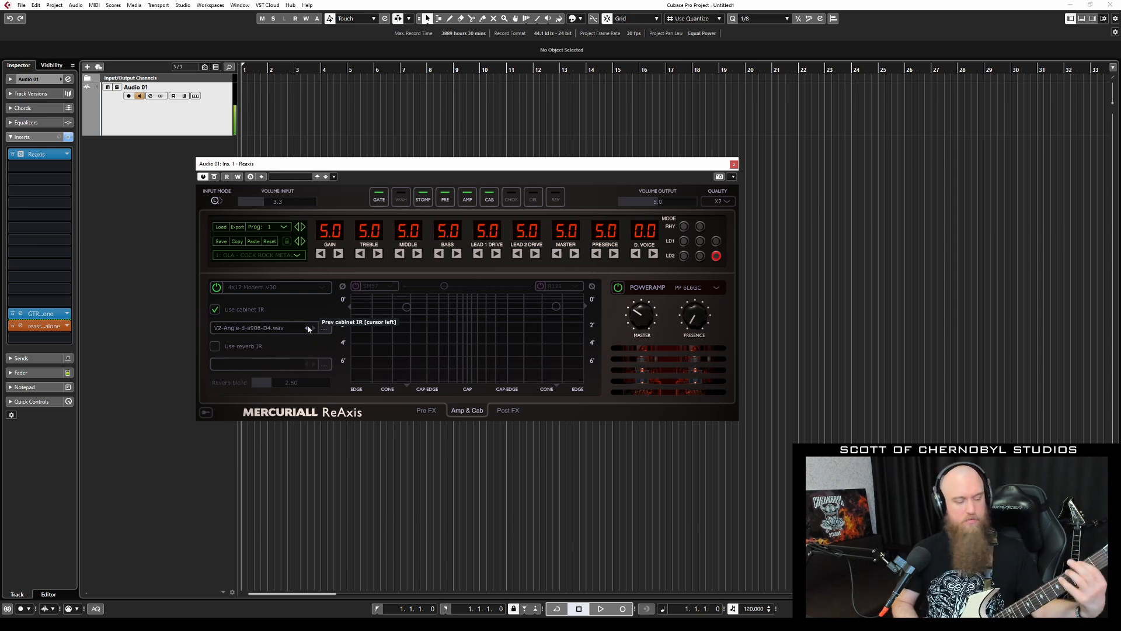
left_click(313, 328)
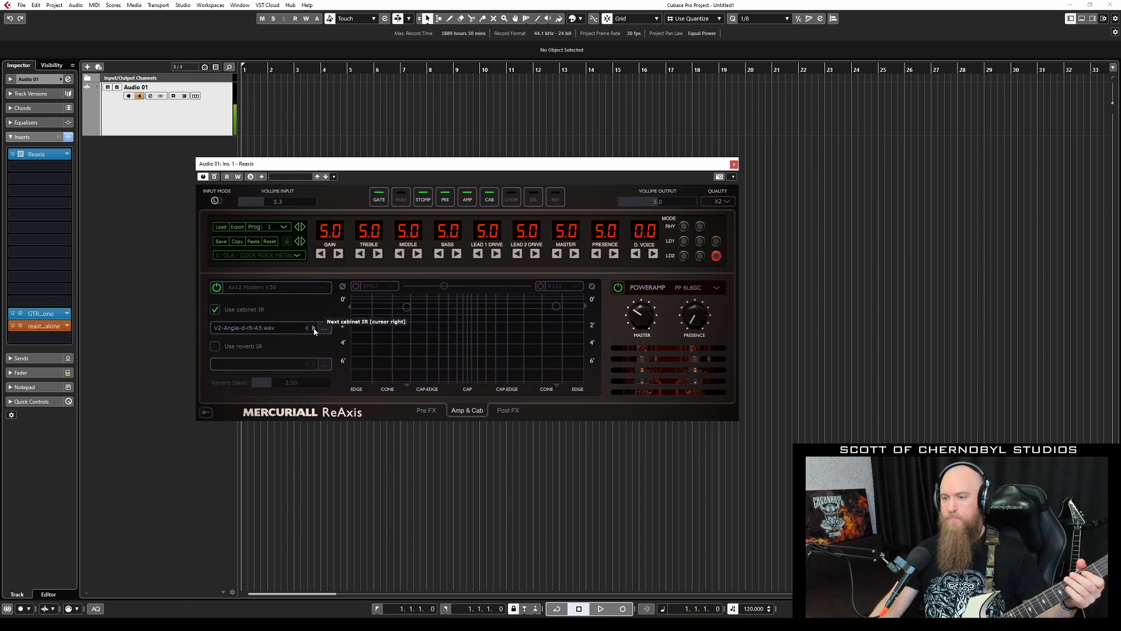
Step: Step the cabinet IR forward through the MD421 files to V2-Angie-d-SM57-A2.wav
left_click(314, 329)
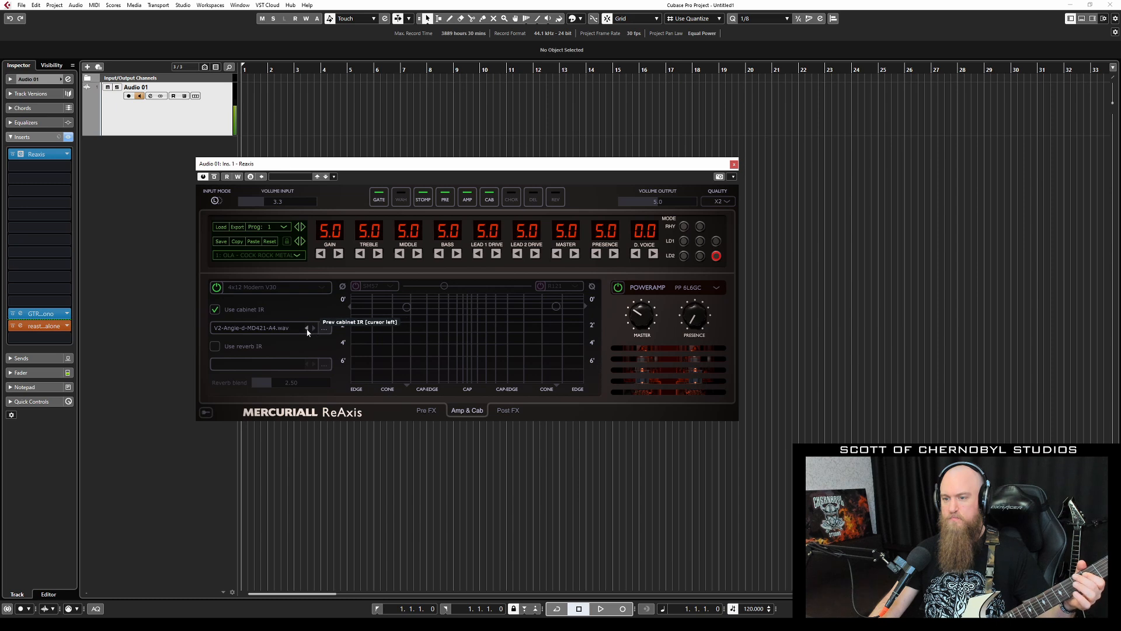
left_click(314, 328)
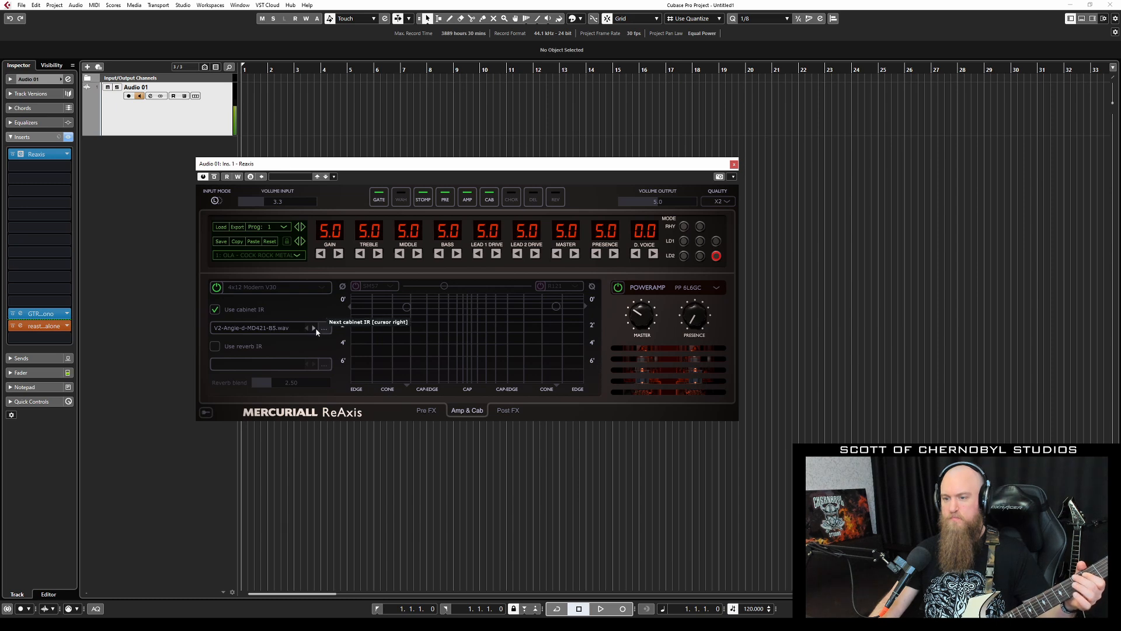
left_click(314, 328)
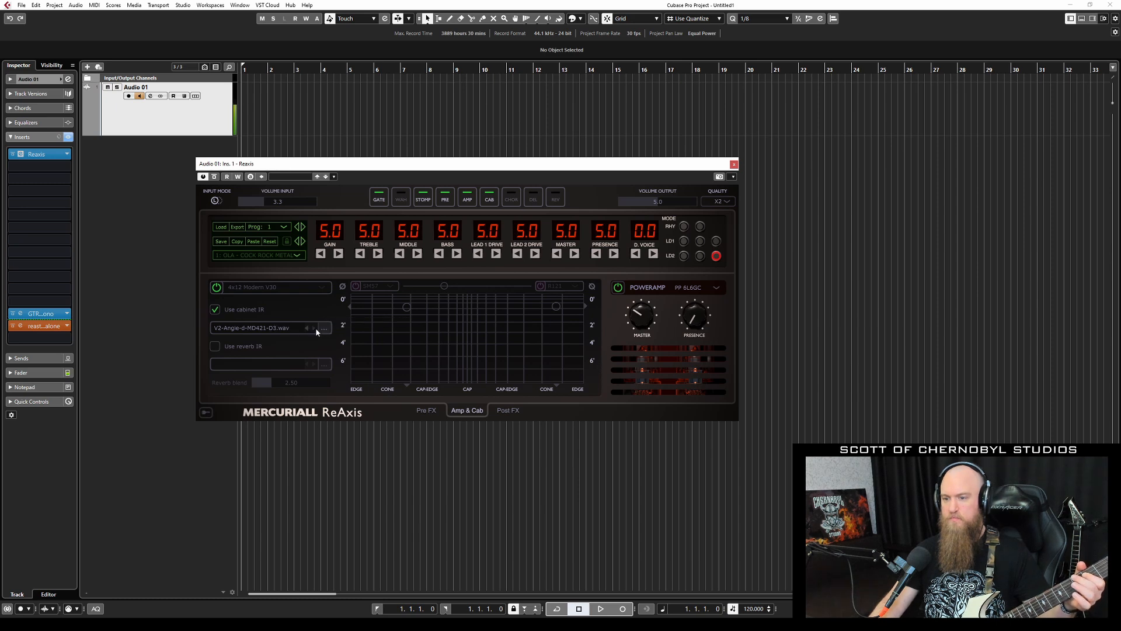
left_click(314, 328)
left_click(316, 329)
left_click(314, 328)
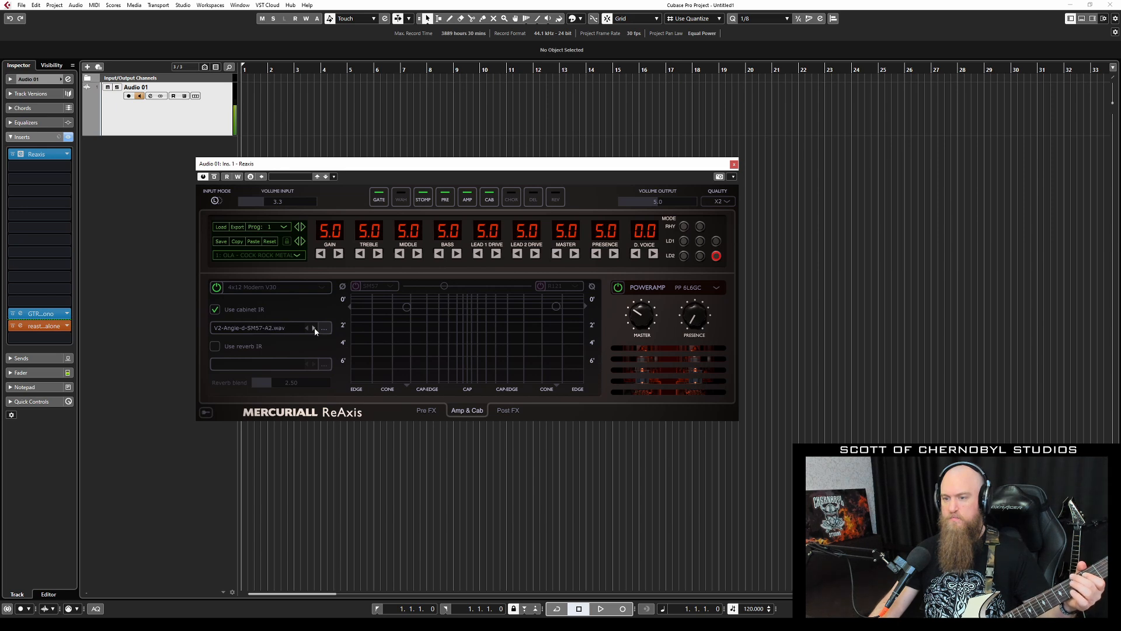
Step: Compare the SM57 cabinet IRs from B2 to C6 and settle on V2-Angie-d-SM57-A4.wav
left_click(314, 328)
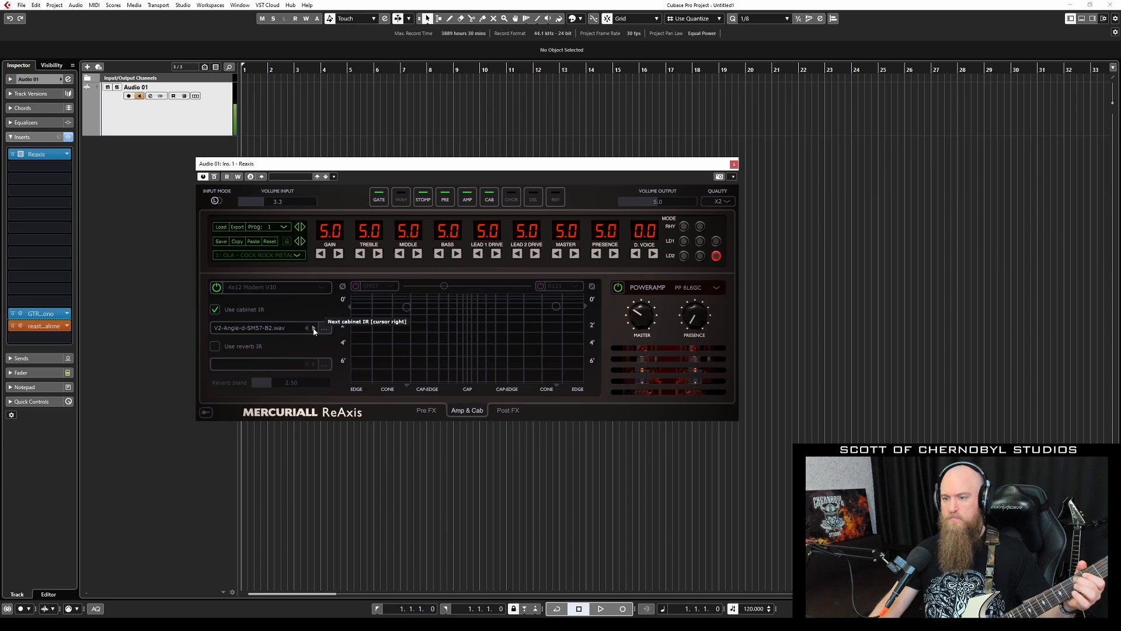
left_click(316, 329)
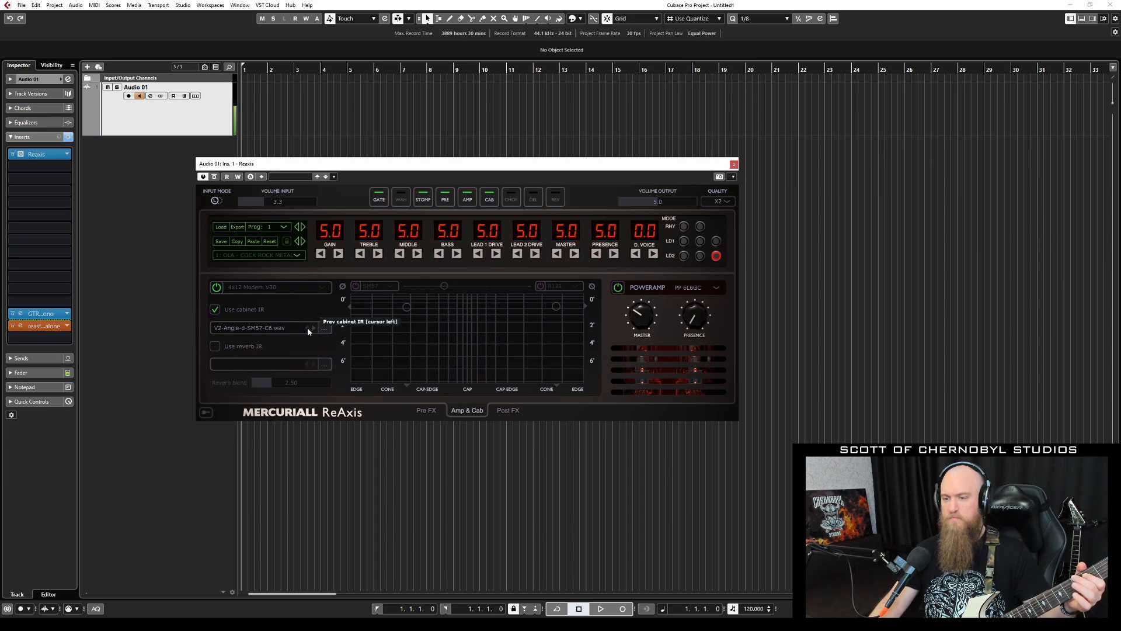
left_click(307, 327)
left_click(308, 328)
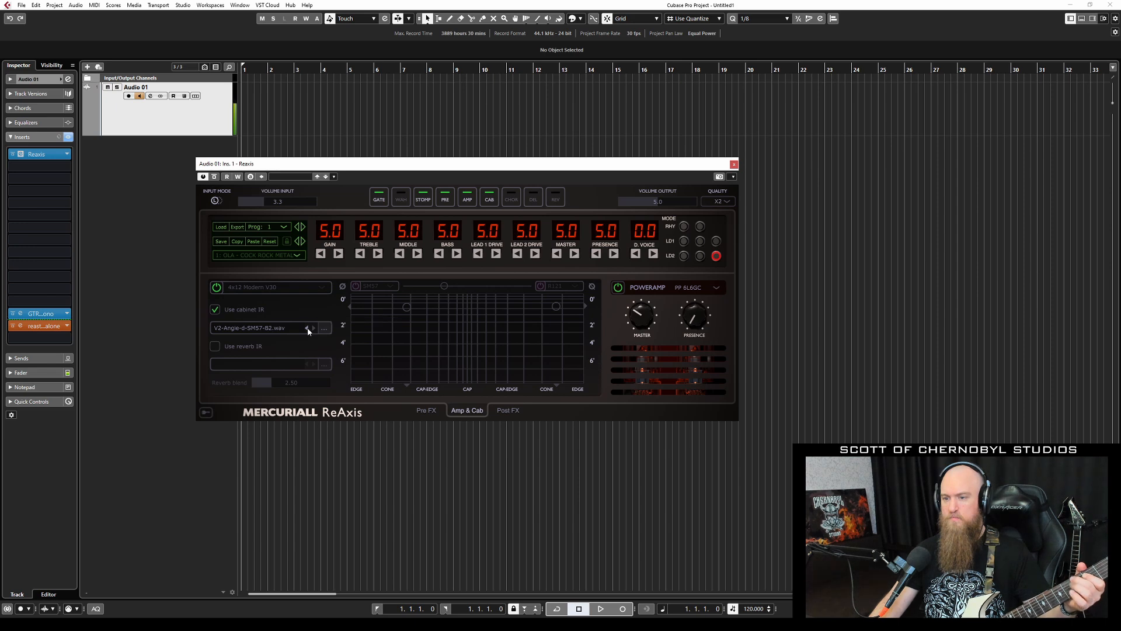
left_click(308, 328)
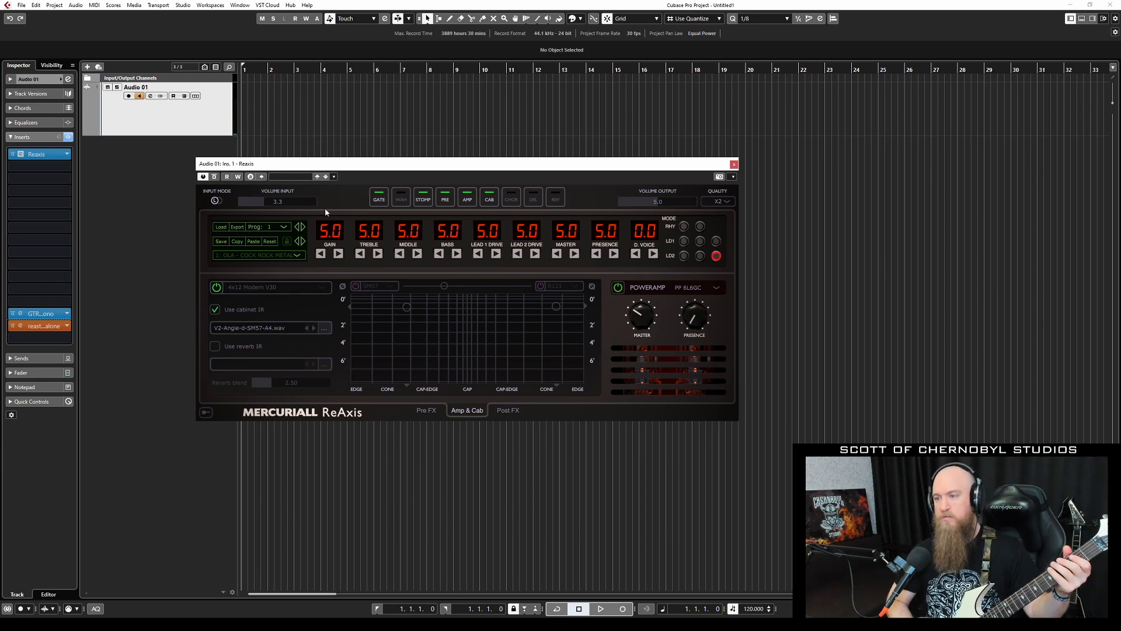
Step: Set the preamp's D. Voice to 3.0, Presence to 4.0 and Lead 2 Drive to 6.5
left_click_drag(647, 231, 659, 202)
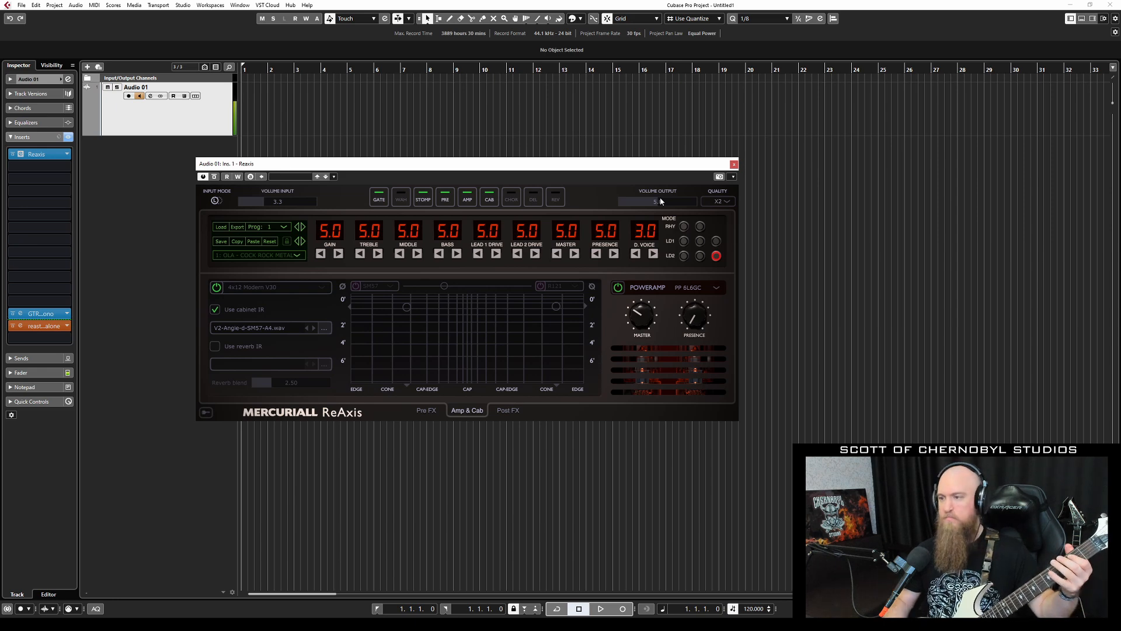
scroll(620, 232, "down", 5)
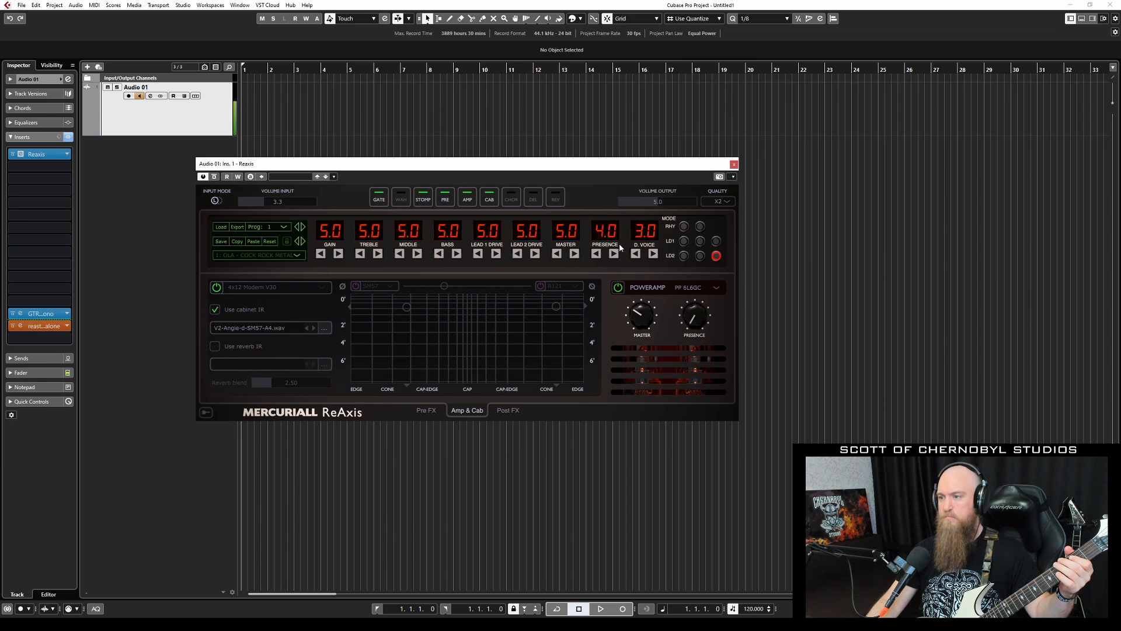
scroll(625, 261, "up", 1)
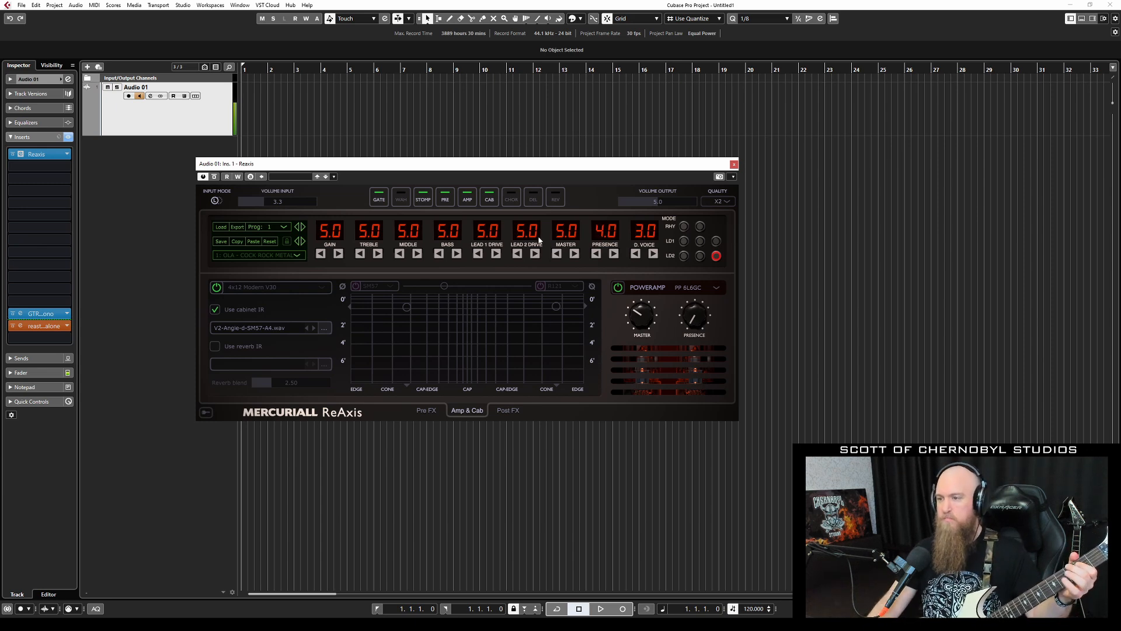
left_click_drag(535, 235, 537, 205)
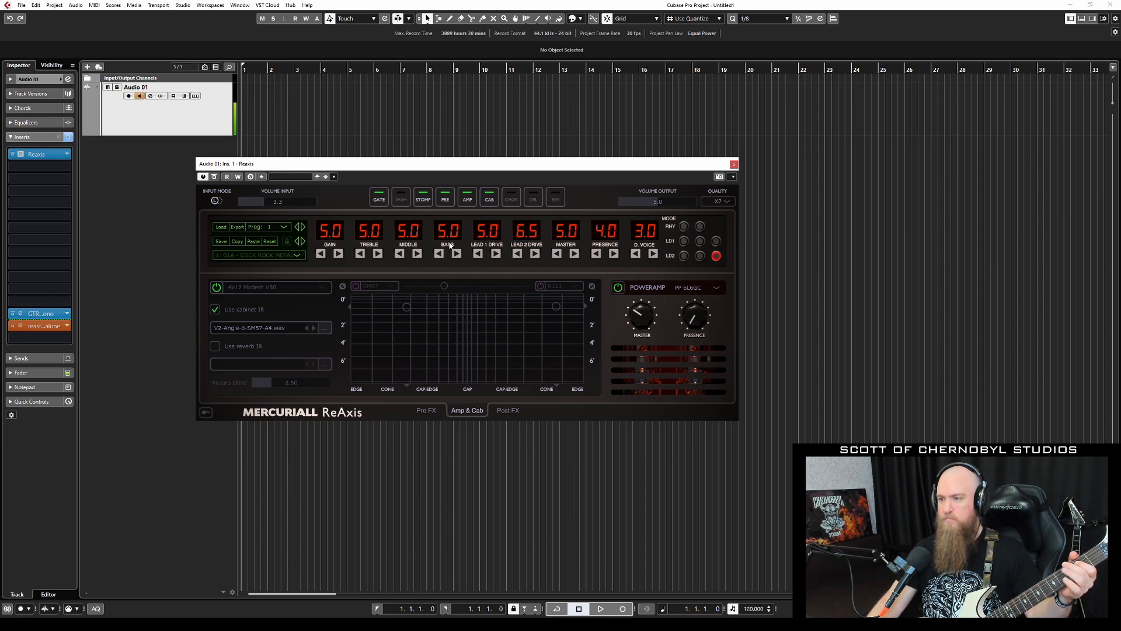
Step: Set the preamp's Bass to 2.0, Middle to 2.0, Treble to 8.0 and Gain to 7.0
left_click_drag(453, 239, 451, 268)
left_click_drag(409, 233, 422, 178)
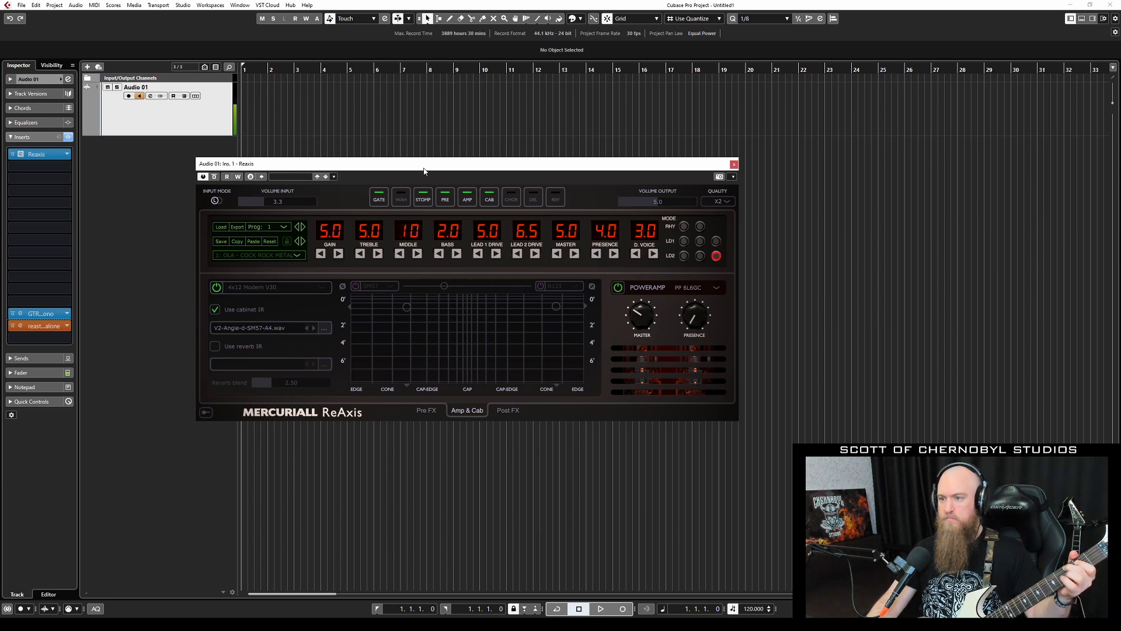
left_click_drag(420, 248, 418, 258)
left_click_drag(380, 221, 334, 210)
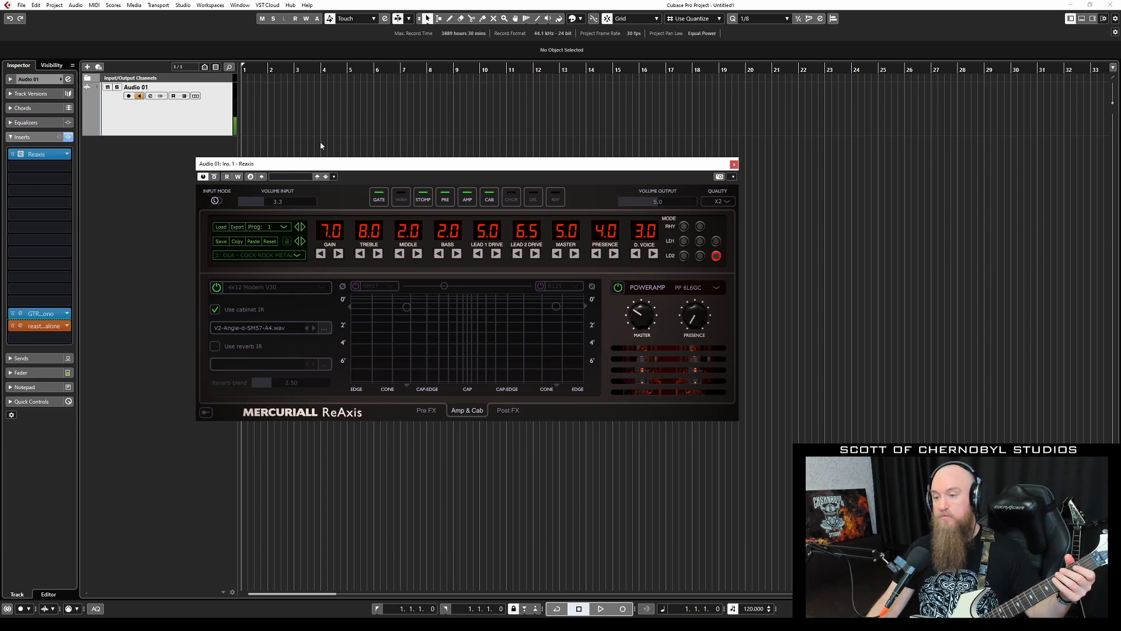
Step: Enable the reverb IR option and load V2-Angie-d-D202-A1.wav into it
left_click(214, 347)
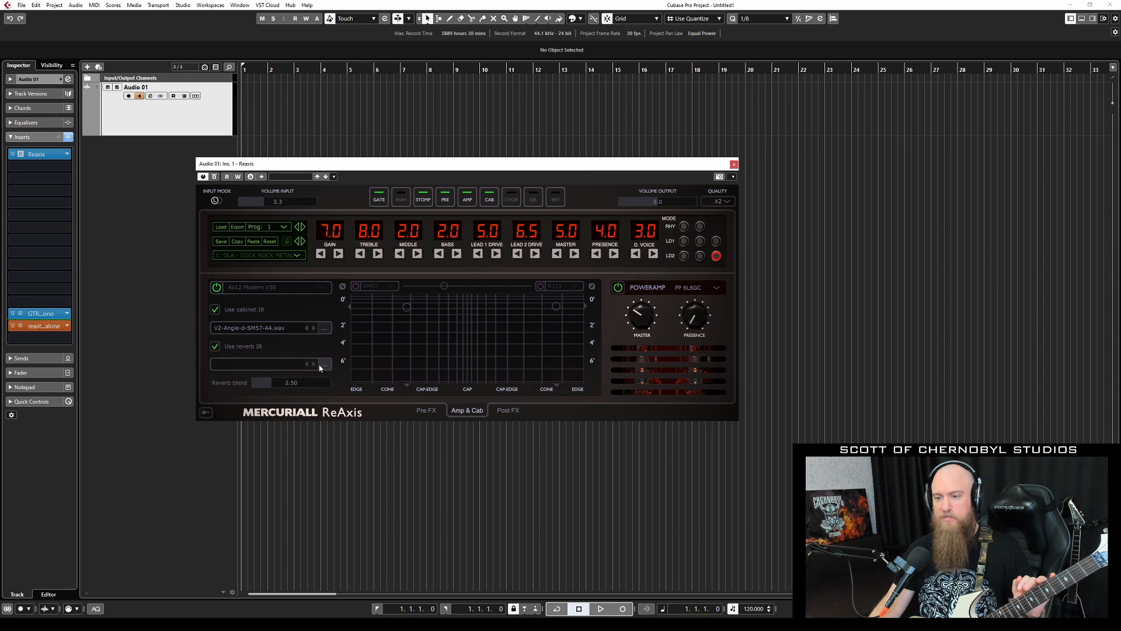
left_click(323, 365)
left_click(444, 218)
left_click(736, 455)
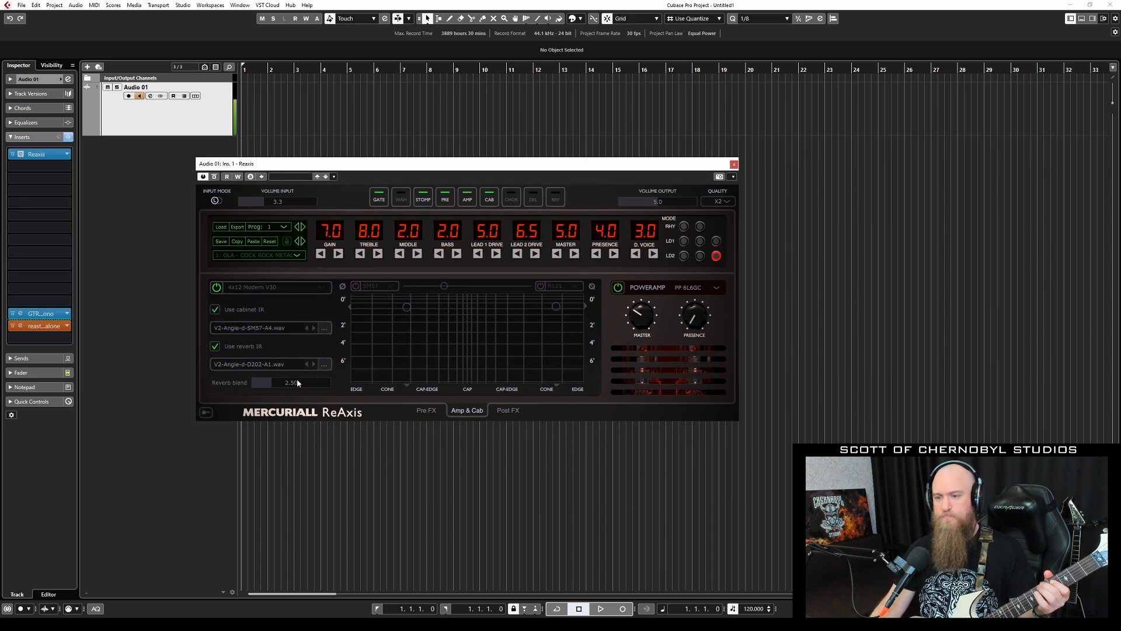
Step: Audition reverb IRs up to V2-Angie-d-MD421-C1.wav and set the reverb blend to 4.06
mouse_move(268, 383)
left_mouse_down()
mouse_move(323, 382)
mouse_move(269, 383)
left_mouse_up()
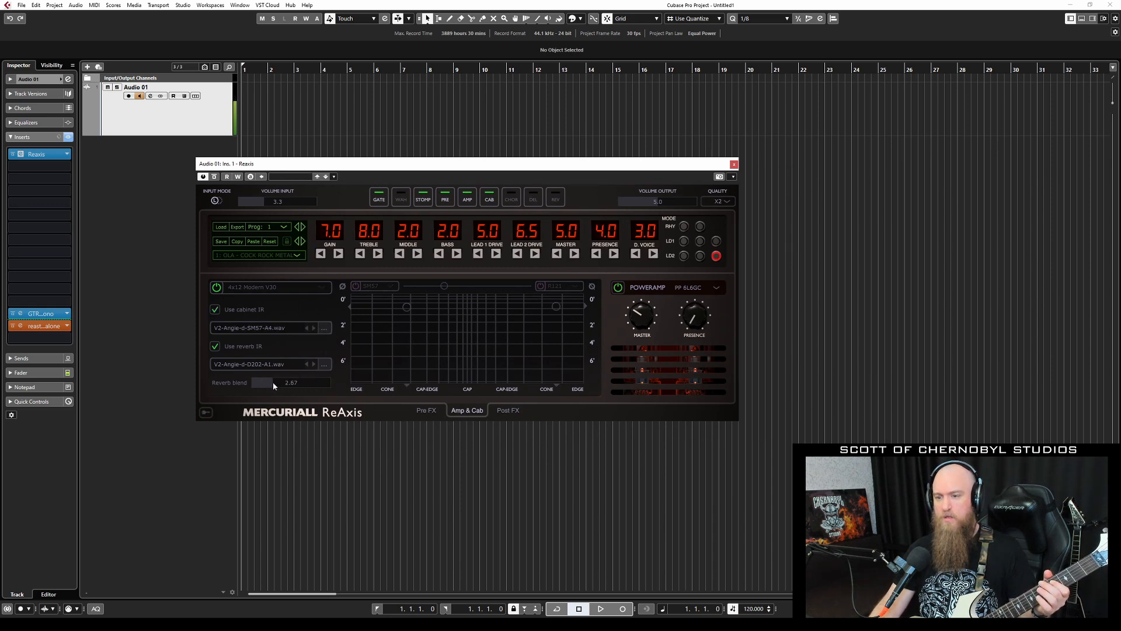
left_click(314, 365)
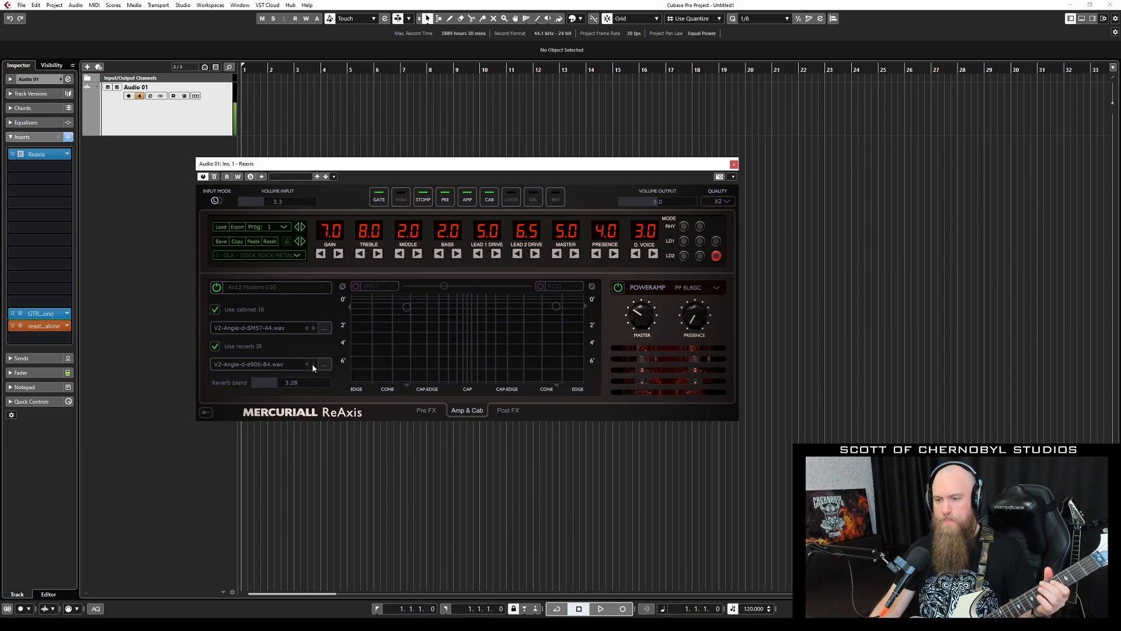
left_click(309, 365)
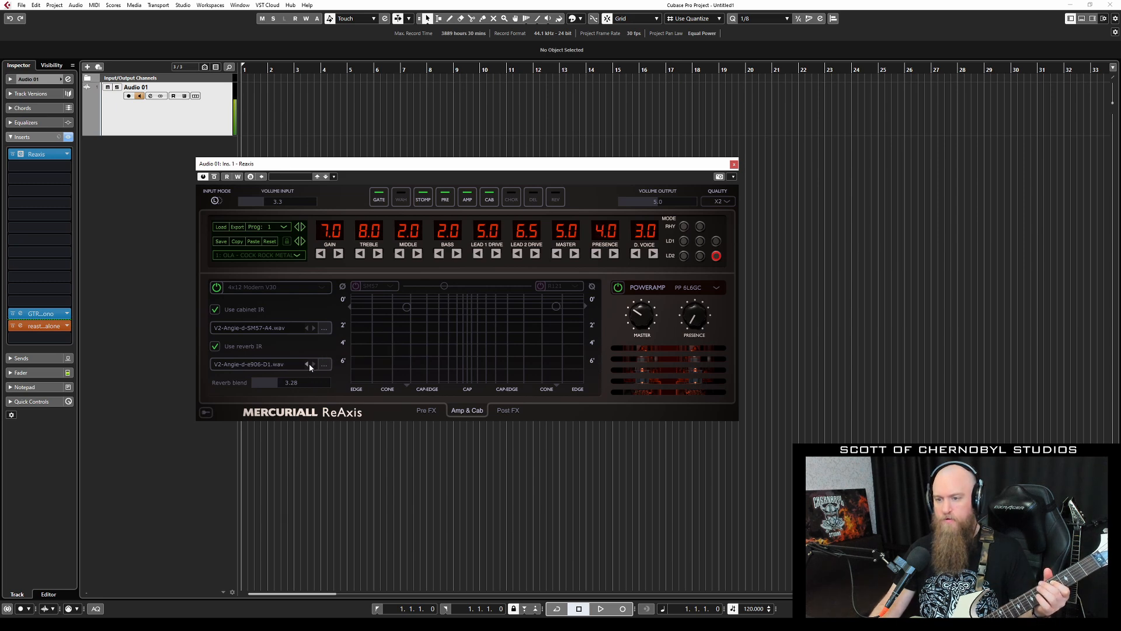
left_click(313, 365)
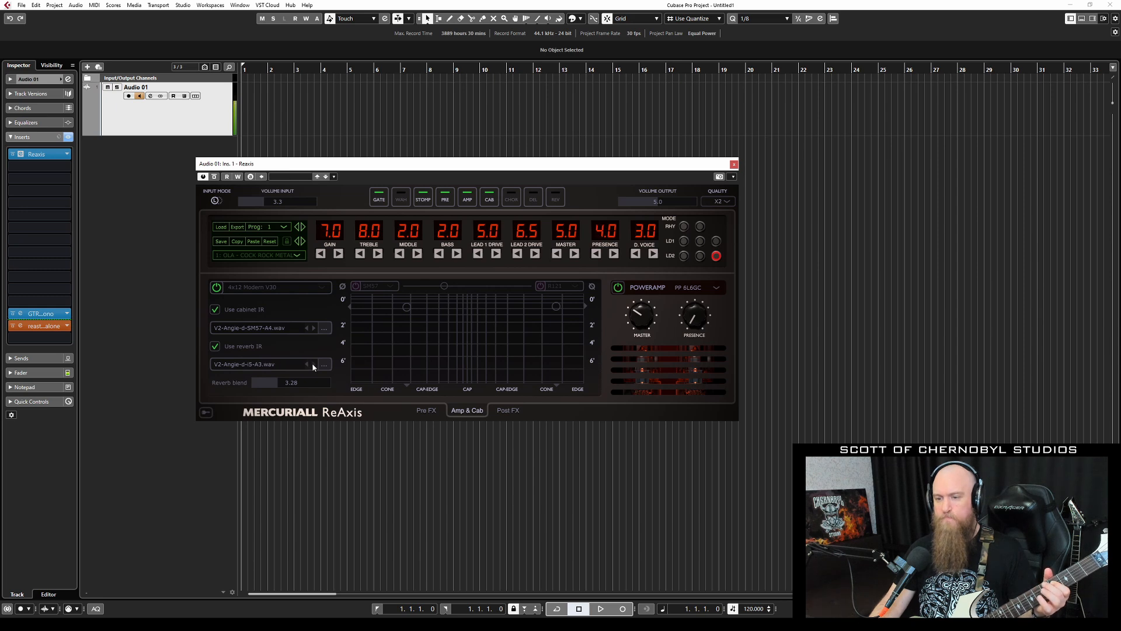
left_click(313, 364)
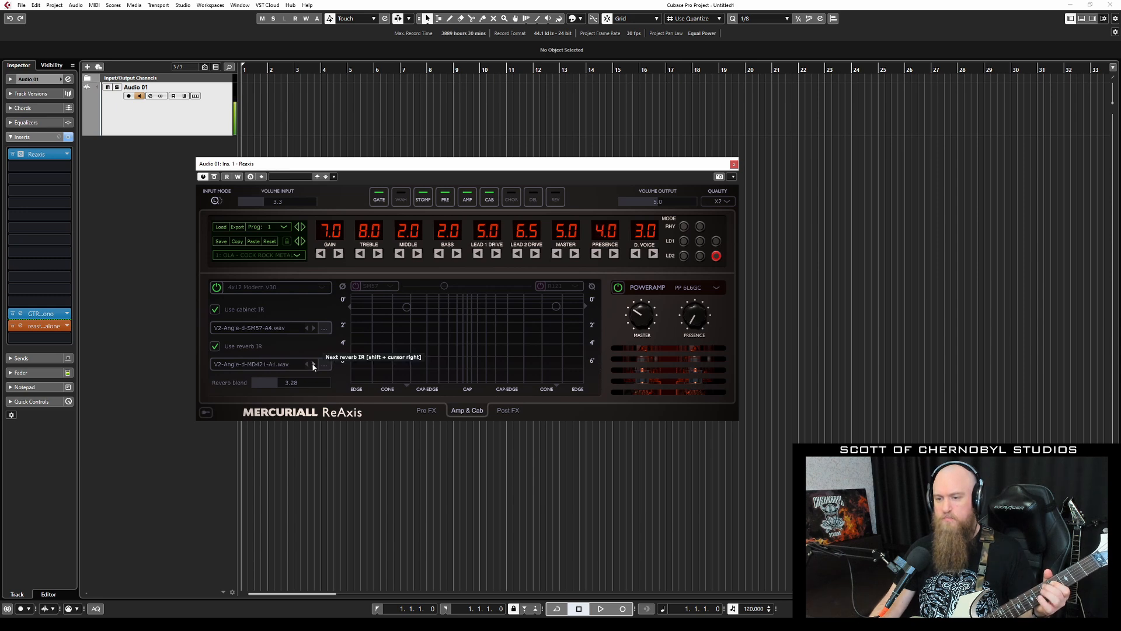
left_click(313, 364)
left_click(313, 365)
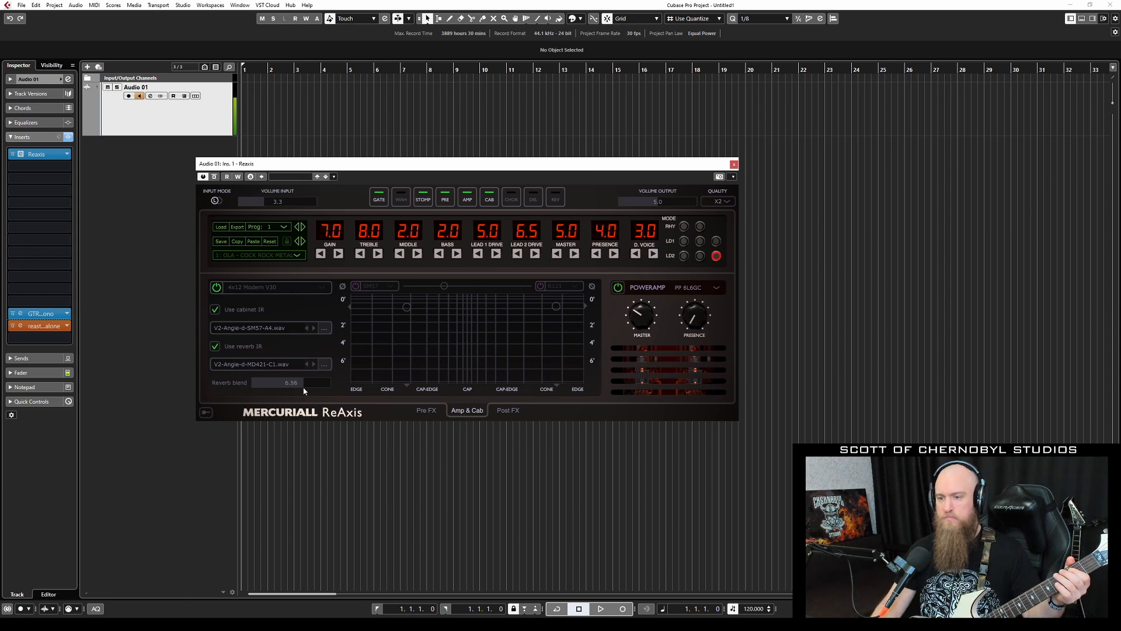
mouse_move(287, 388)
left_mouse_down()
mouse_move(270, 388)
mouse_move(285, 391)
left_mouse_up()
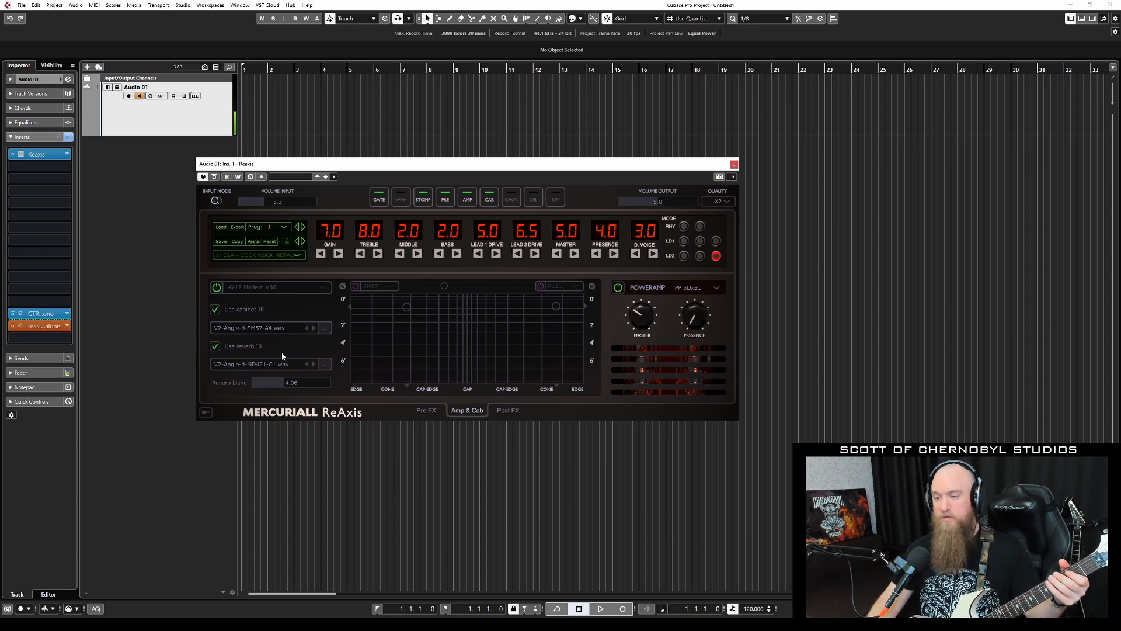
Step: Audition reverb IRs up to V2-Angie-d-MD421-D3.wav and set the reverb blend to 3.78
left_click(314, 367)
left_click(314, 364)
left_click(313, 364)
left_click(293, 382)
left_click_drag(286, 383, 292, 384)
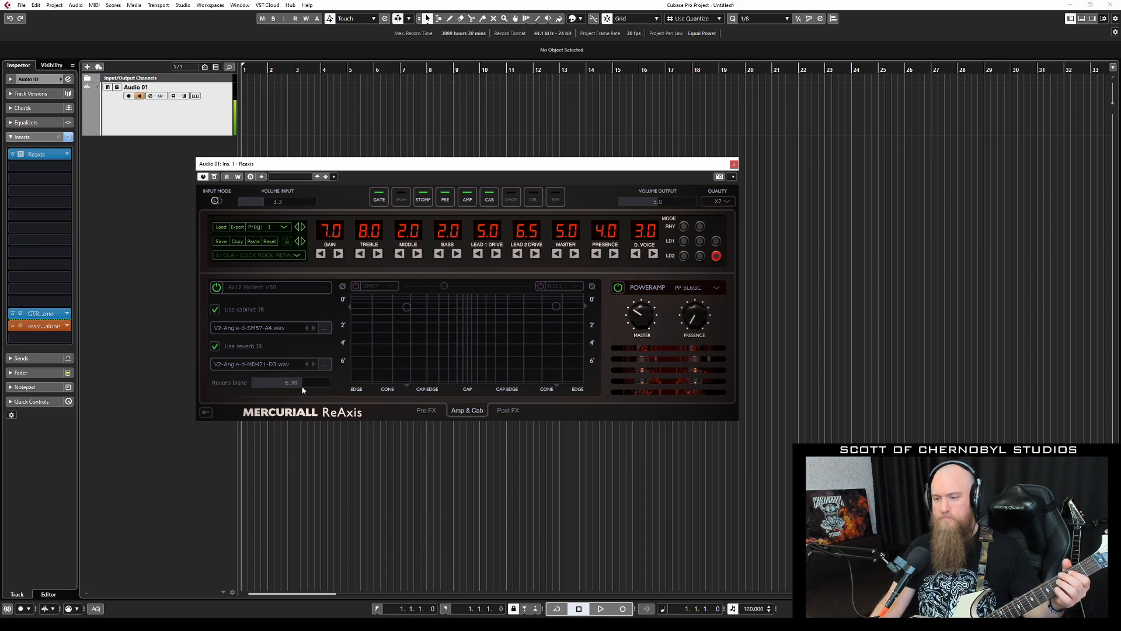
left_click_drag(282, 385, 278, 385)
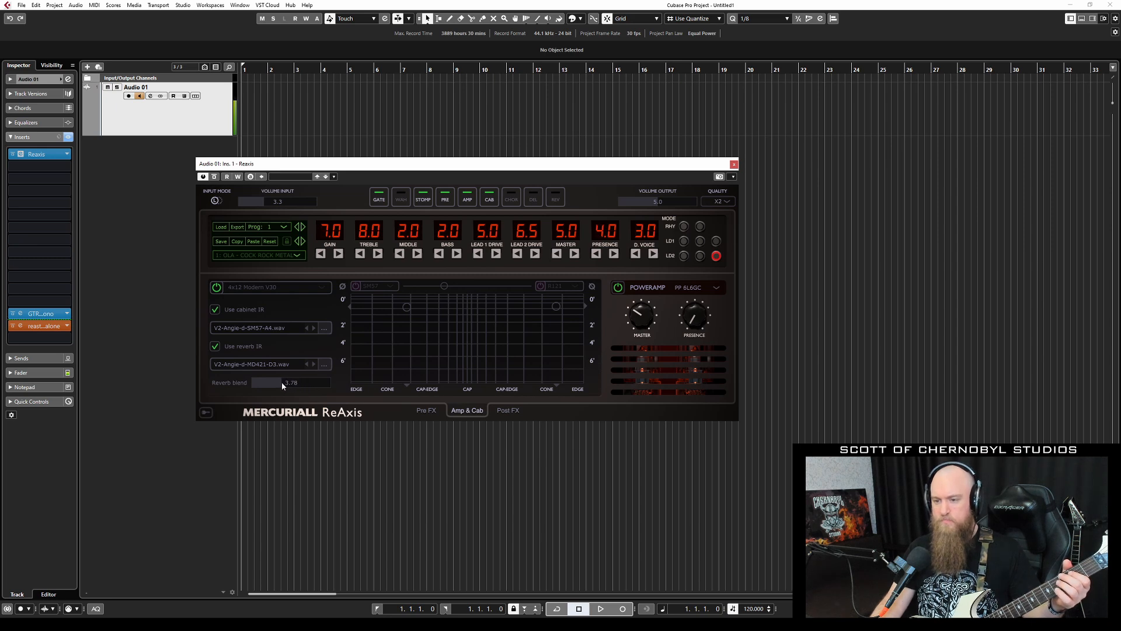
Step: Audition further reverb IRs, settle on V2-Angie-d-SM57-C2.wav and set the reverb blend to 3.56
left_click(314, 364)
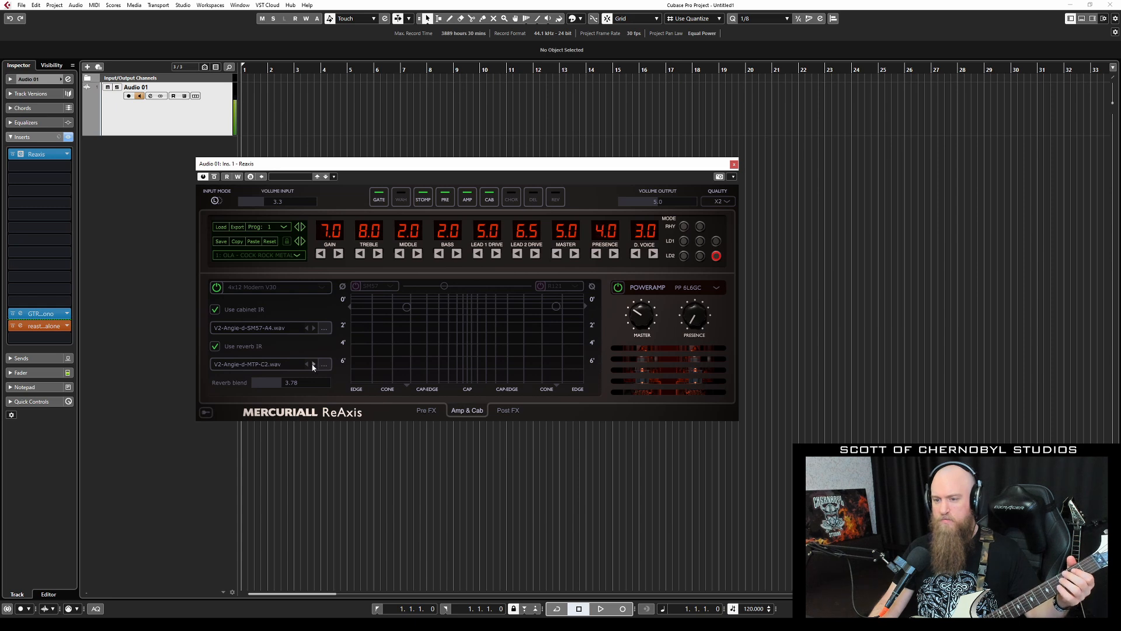
left_click(314, 365)
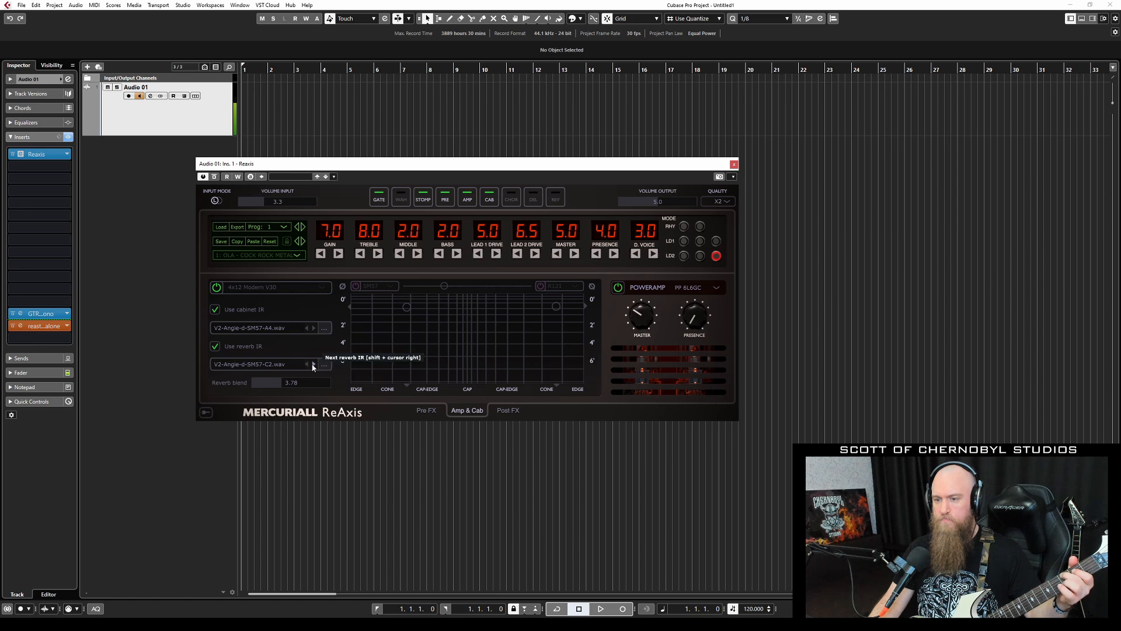
left_click(308, 365)
mouse_move(287, 382)
left_mouse_down()
mouse_move(334, 389)
mouse_move(290, 386)
left_mouse_up()
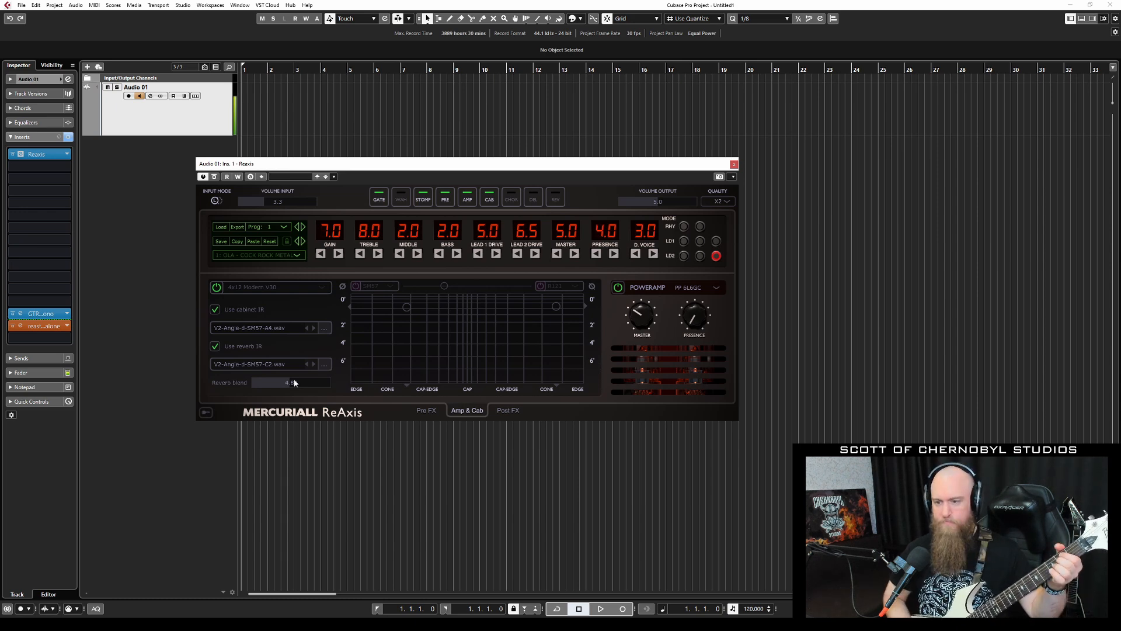
left_click_drag(295, 383, 284, 386)
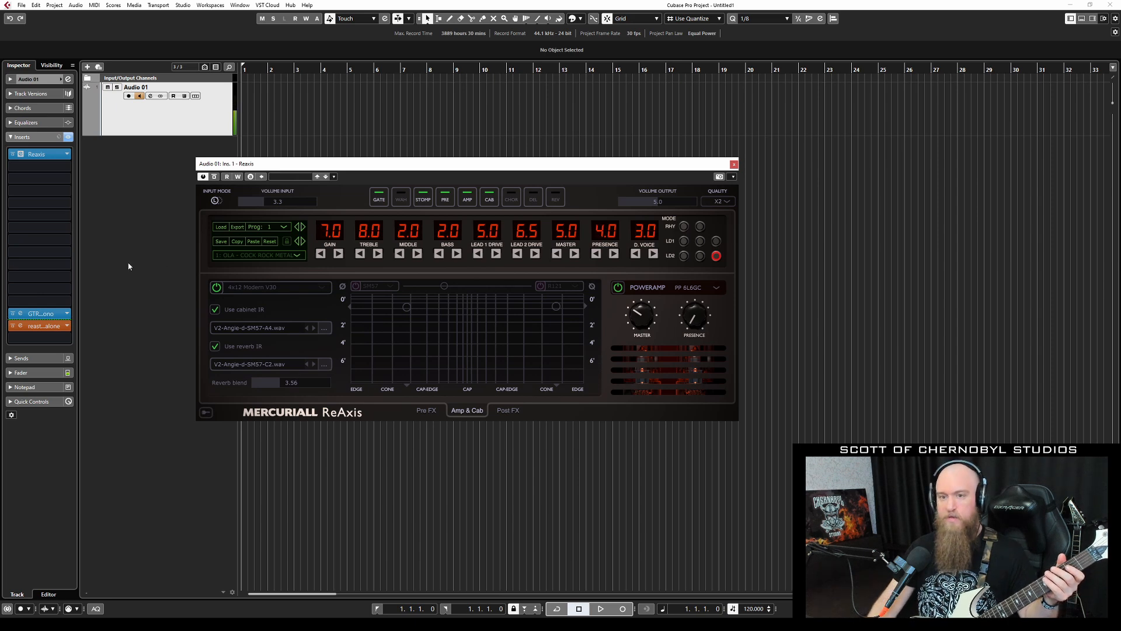
Step: Replace ReAxis in Audio 01's first insert slot with the ENGL Savage 120 amp
left_click_drag(54, 155, 111, 135)
left_click(48, 153)
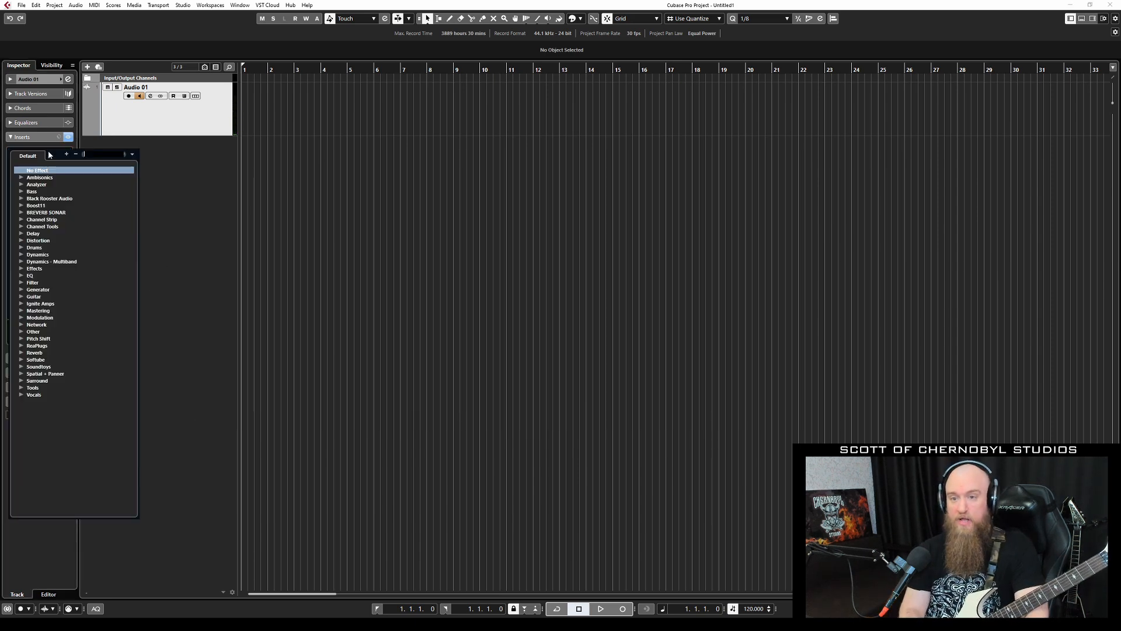
type("sav")
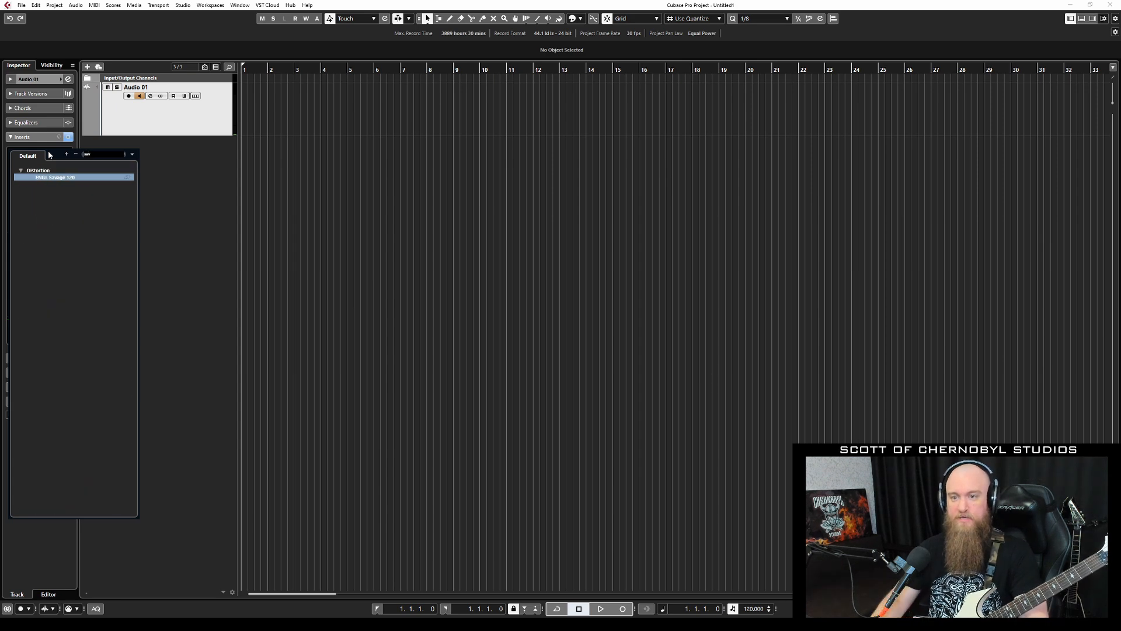
left_click(59, 177)
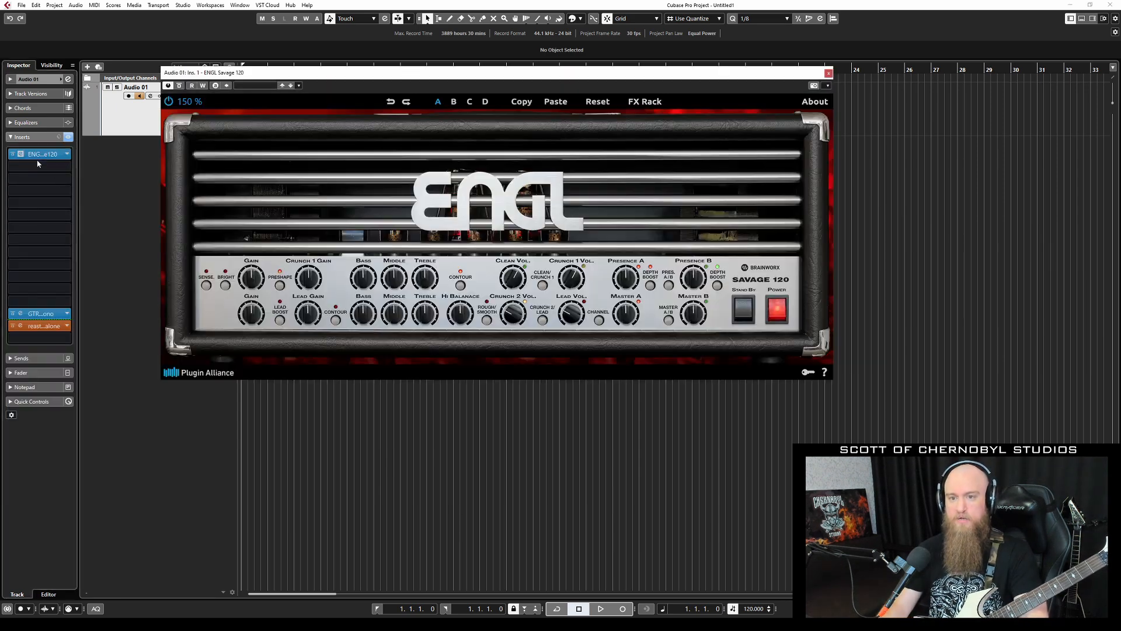
Step: Move the ENGL Savage 120 to the second insert slot and load TSC 1.1 in the first
left_click_drag(39, 155, 38, 166)
left_click(44, 156)
type("tsc")
left_click(48, 176)
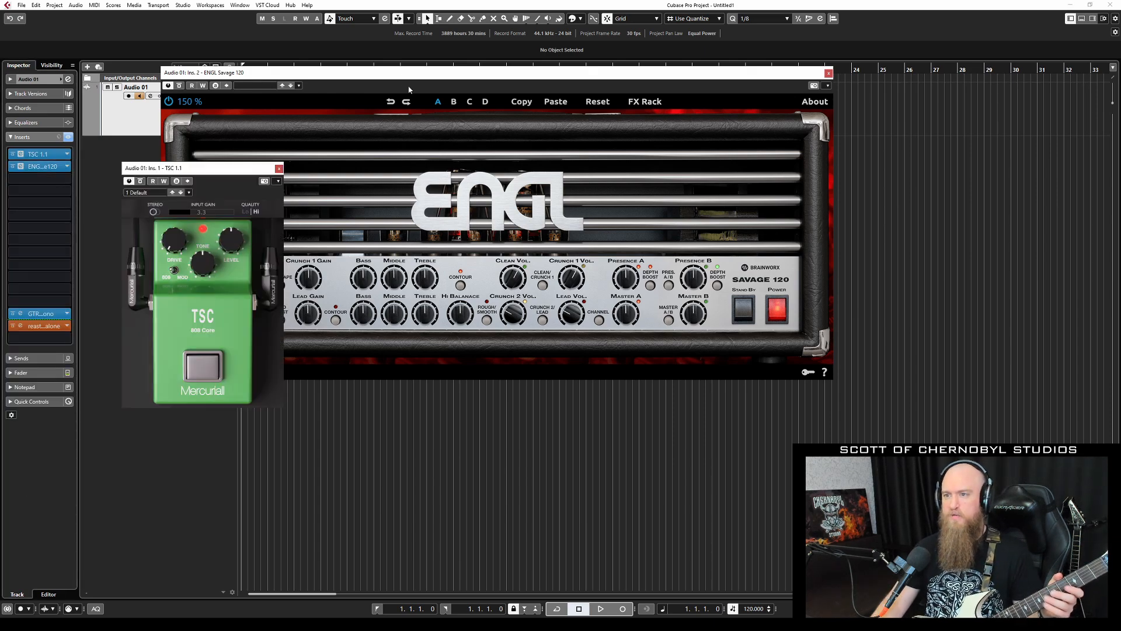
Step: Show the Savage 120's FX Rack and turn off its recording chain
left_click_drag(412, 72, 547, 101)
left_click(779, 130)
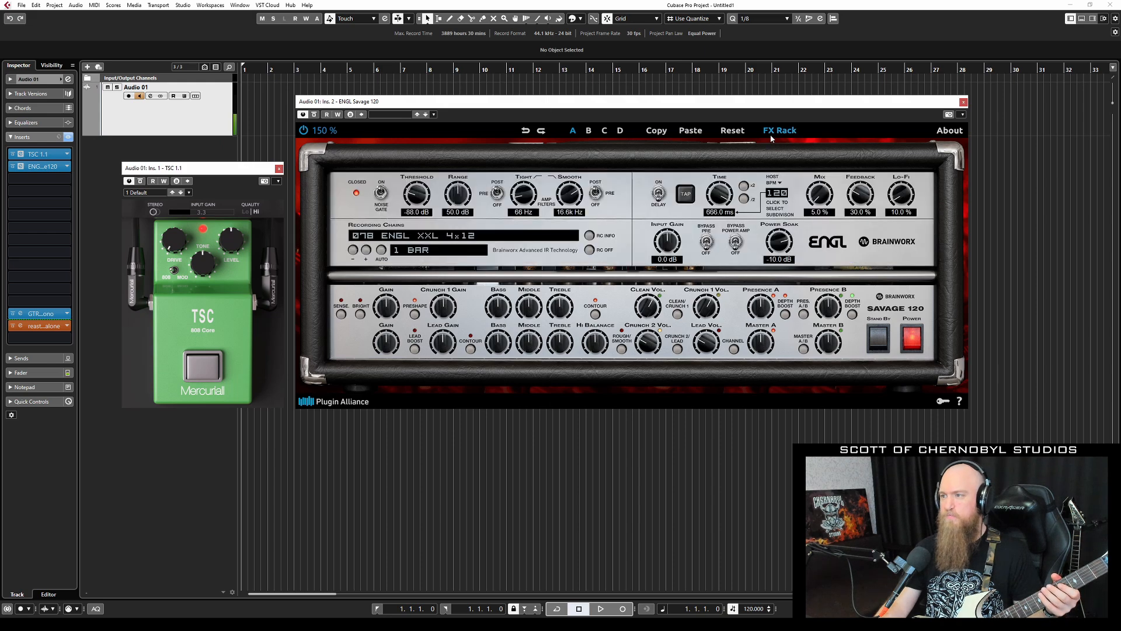
left_click(590, 252)
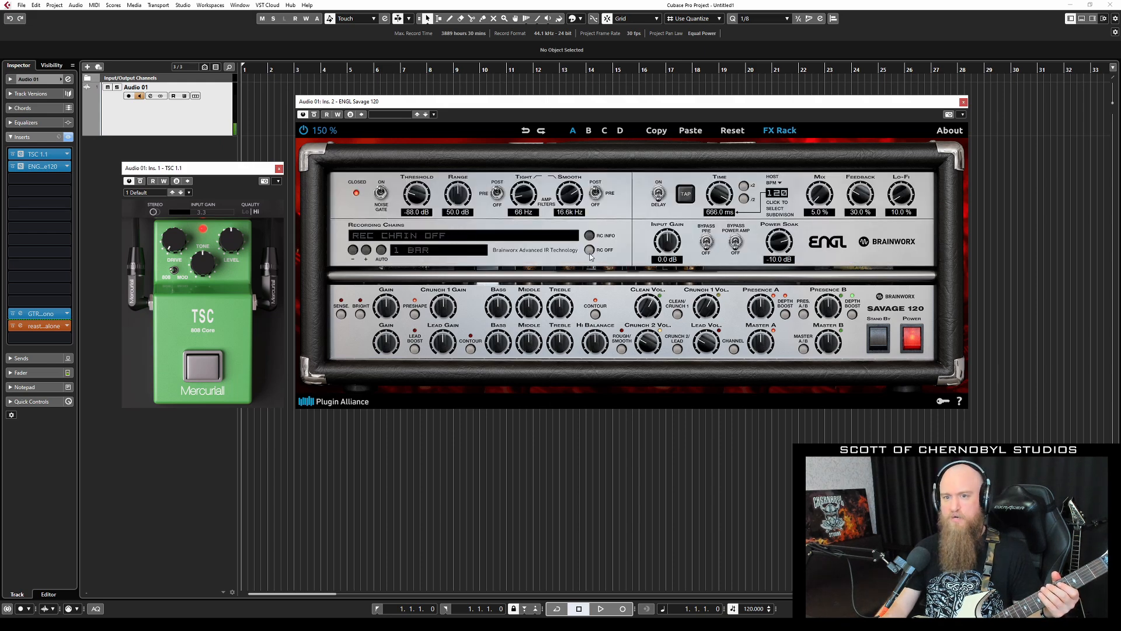
Step: Load Ignite - Libra into Audio 01's third insert slot, after the Savage 120
left_click(19, 180)
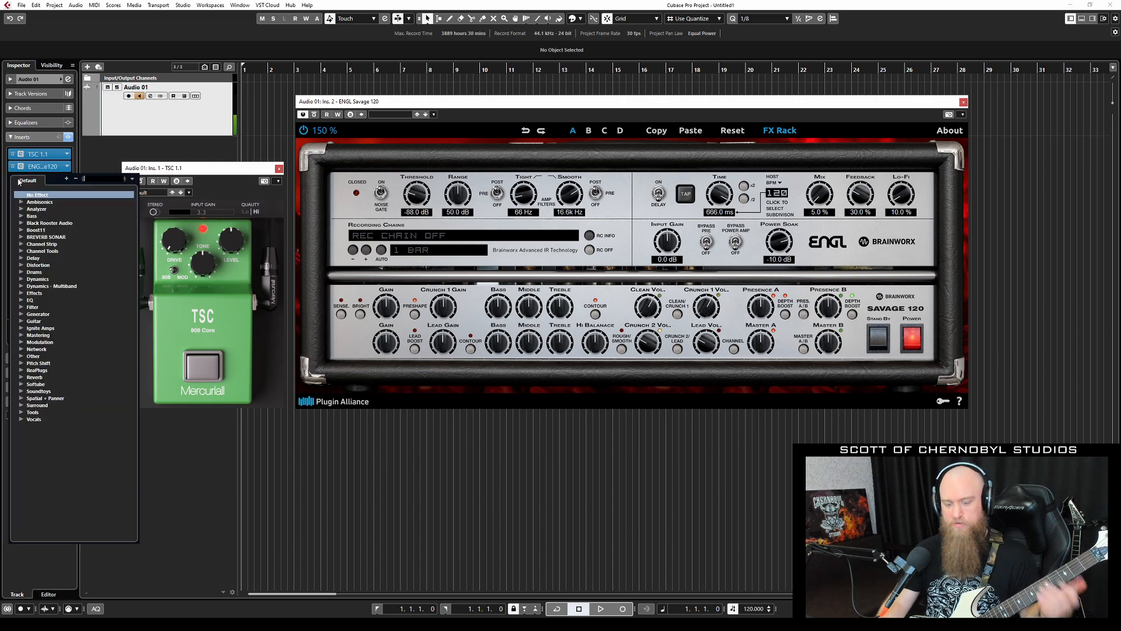
type("libra")
left_click(53, 205)
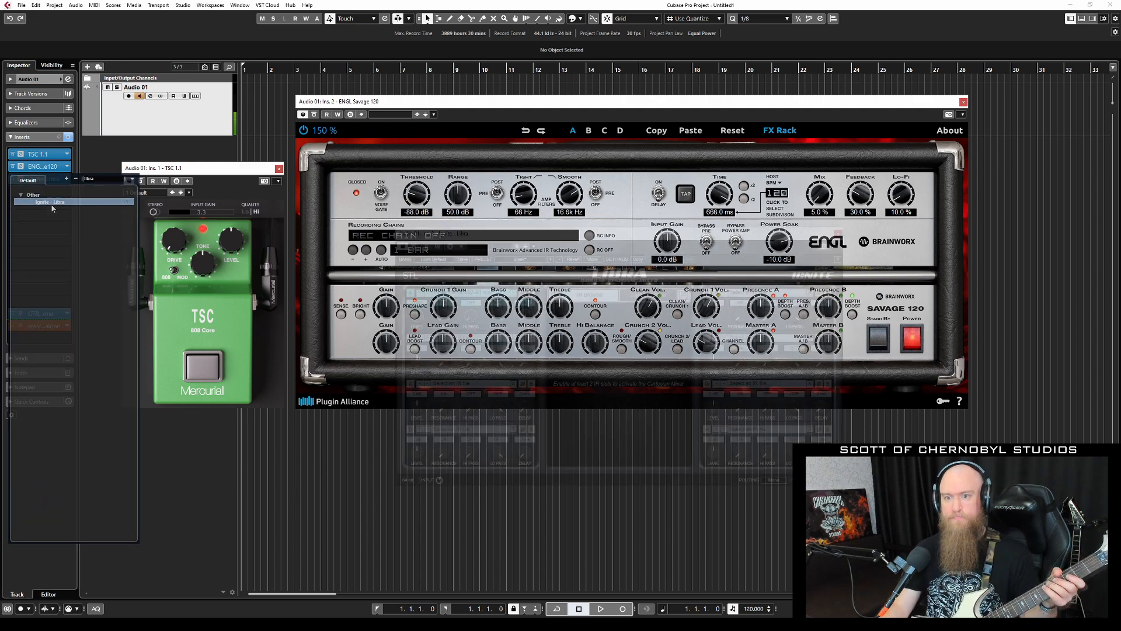
Step: Arrange the TSC, Savage 120 and Libra plug-in windows so their controls are accessible side by side
left_click_drag(601, 234, 638, 274)
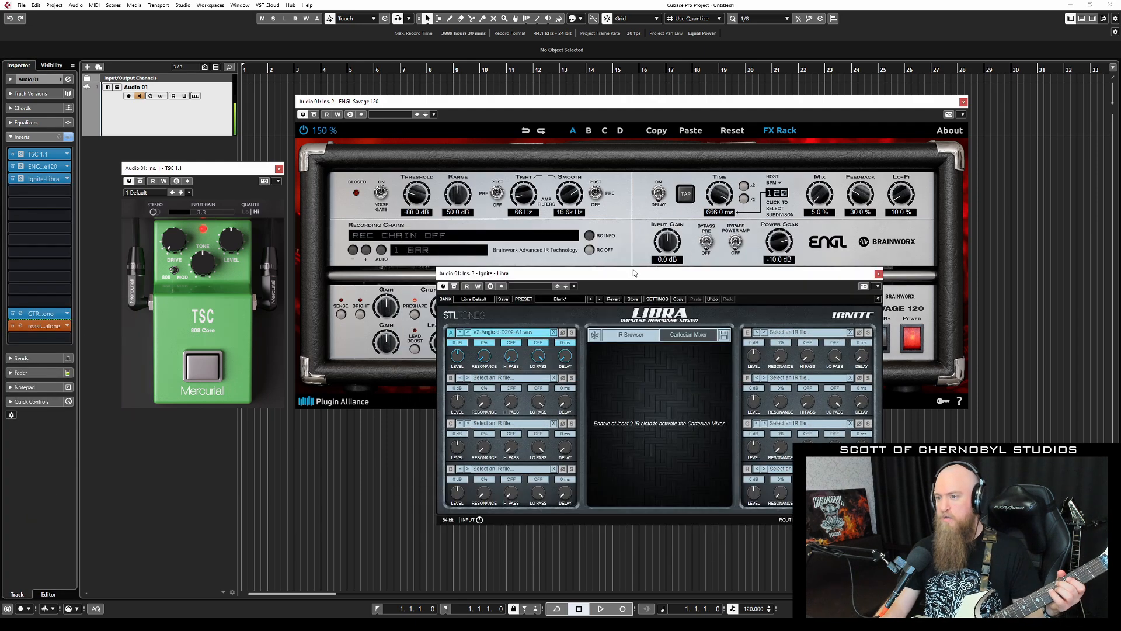
left_click_drag(543, 102, 447, 49)
left_click(171, 171)
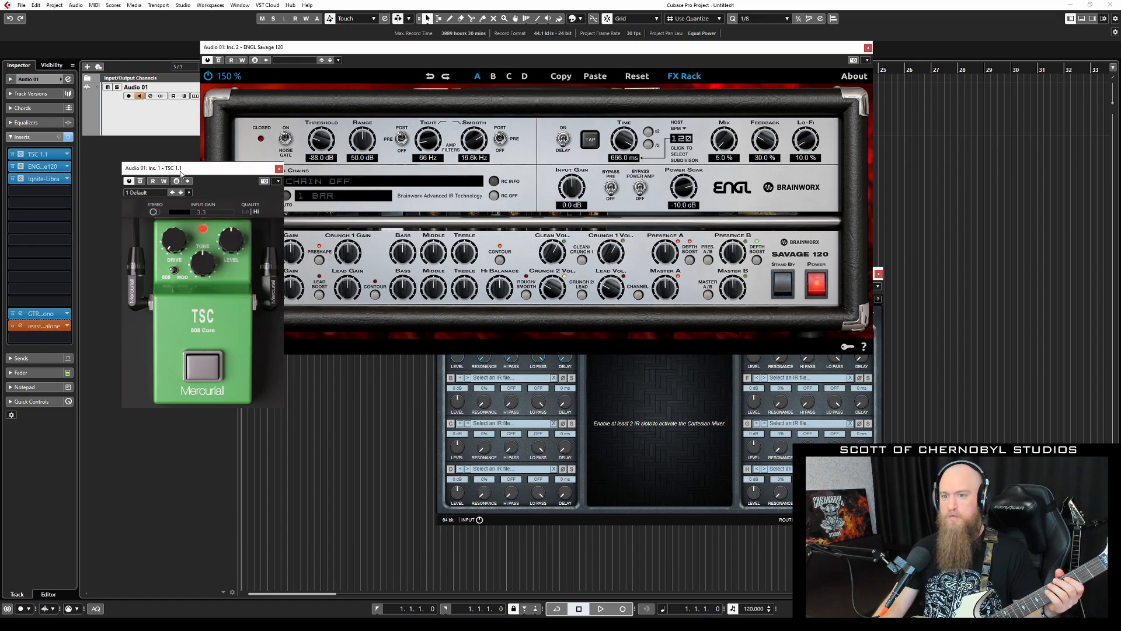
left_click_drag(229, 170, 179, 163)
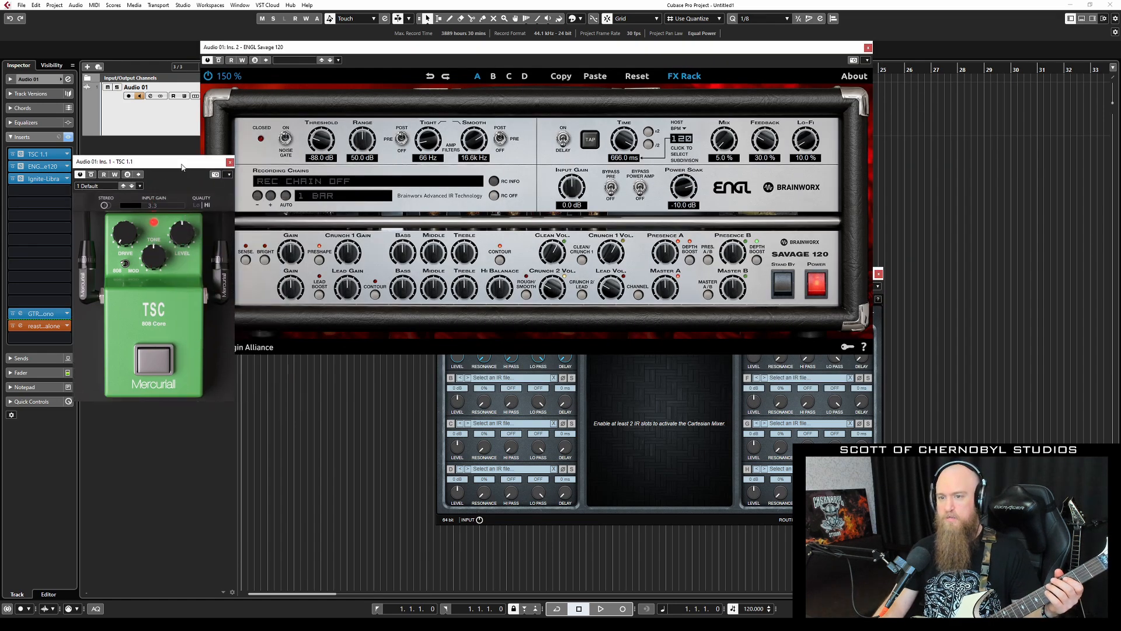
left_click(653, 442)
left_click_drag(654, 275, 660, 297)
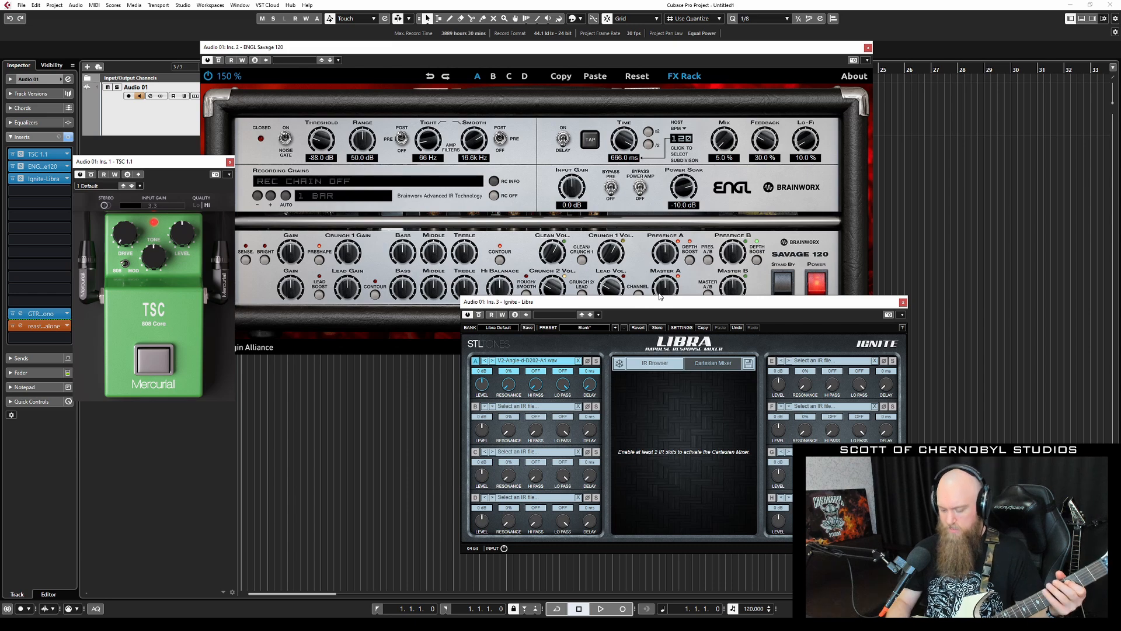
left_click(579, 59)
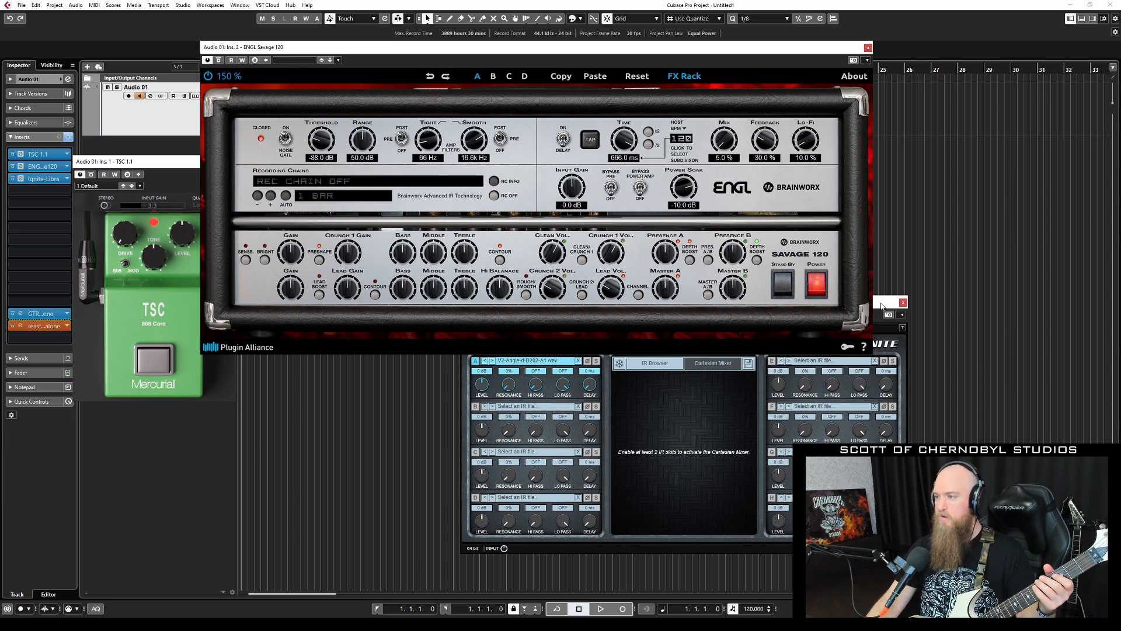
left_click_drag(885, 304, 900, 318)
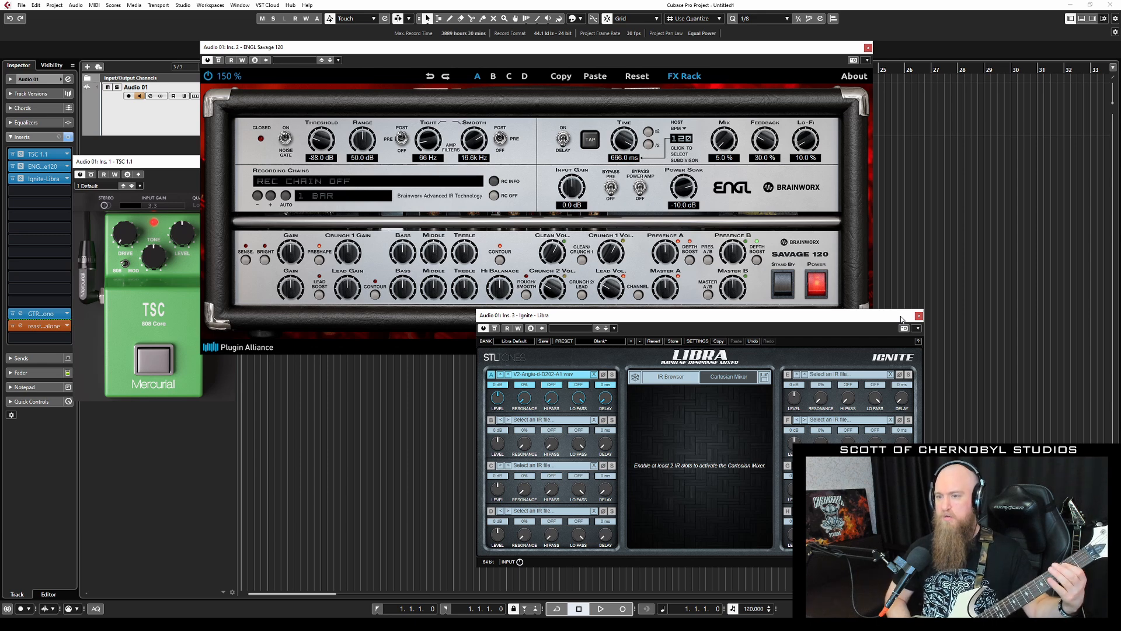
Step: Audition SM57 IRs in Libra's IR Browser and load V2-Angie-d-SM57-B2.wav into slot A
left_click(669, 377)
scroll(705, 441, "down", 5)
left_click(681, 424)
left_click(683, 431)
left_click(685, 438)
left_click(686, 444)
key("Up")
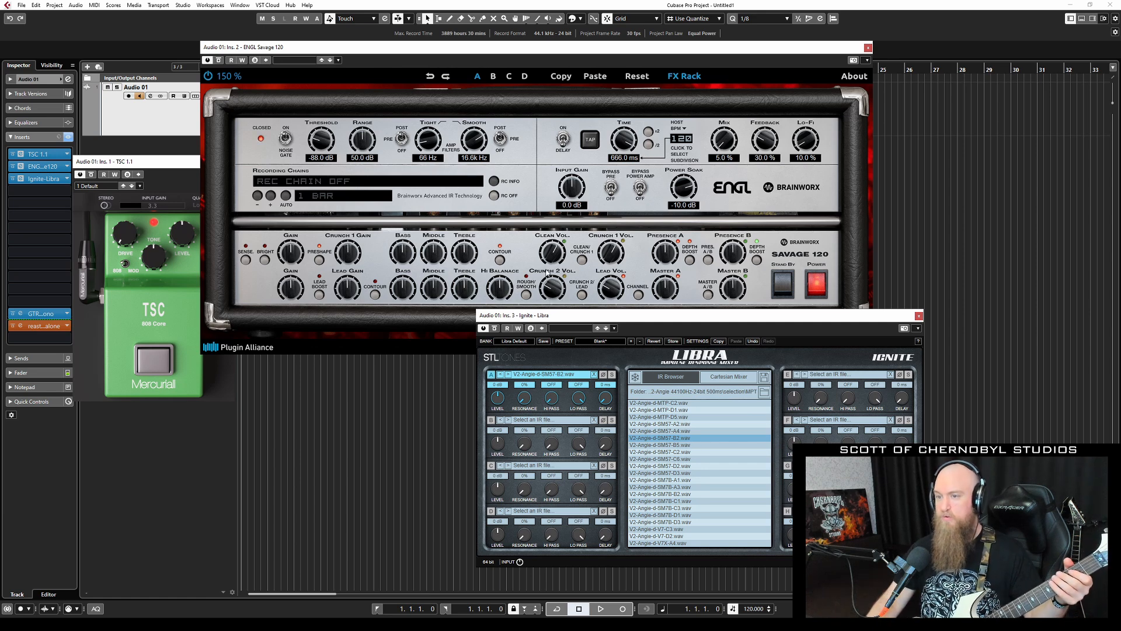
Step: Hide the Savage 120's FX Rack, reposition the amp window and bring Libra to the front
left_click(689, 76)
left_click_drag(701, 47, 633, 42)
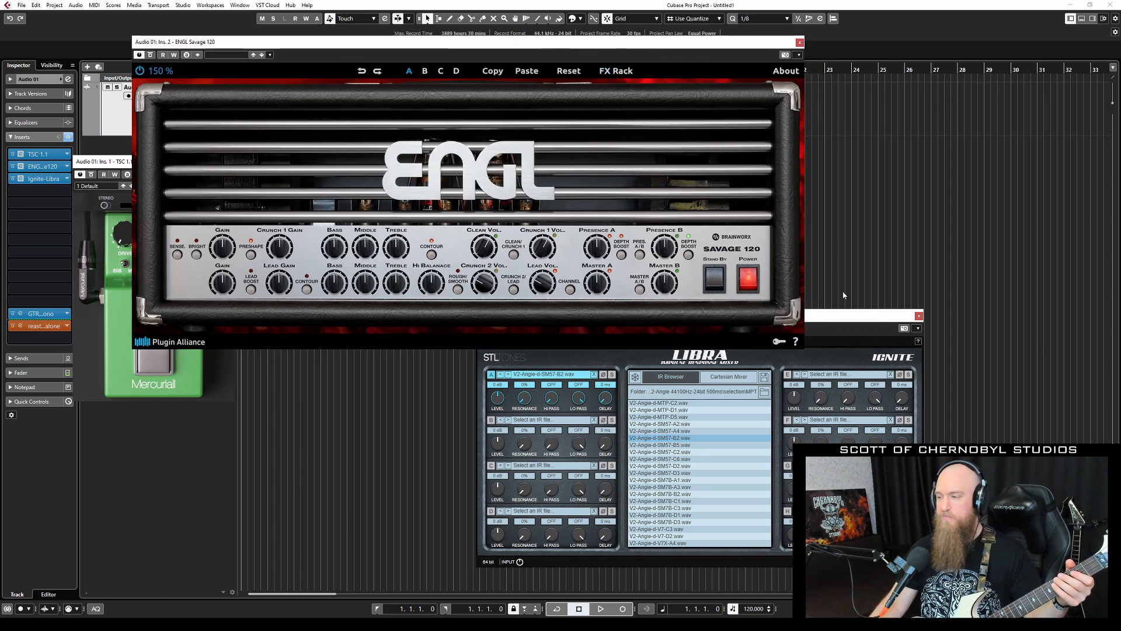
left_click(863, 315)
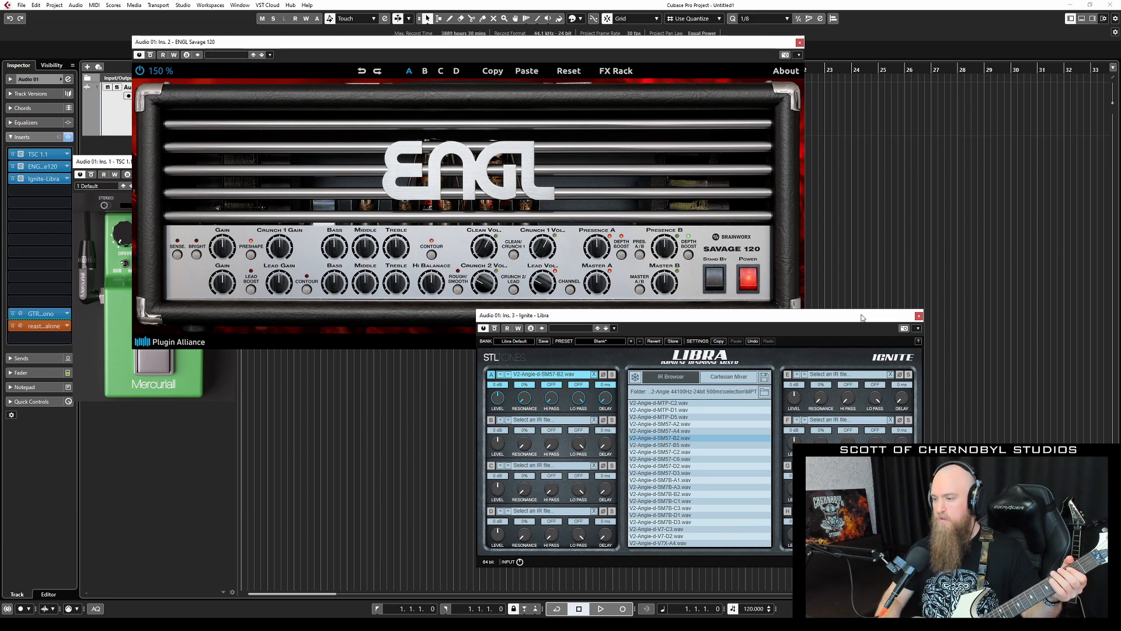
Step: Audition the SM7B IRs in Libra's slot A, including V2-Angie-d-SM7B-D3.wav
scroll(691, 452, "down", 2)
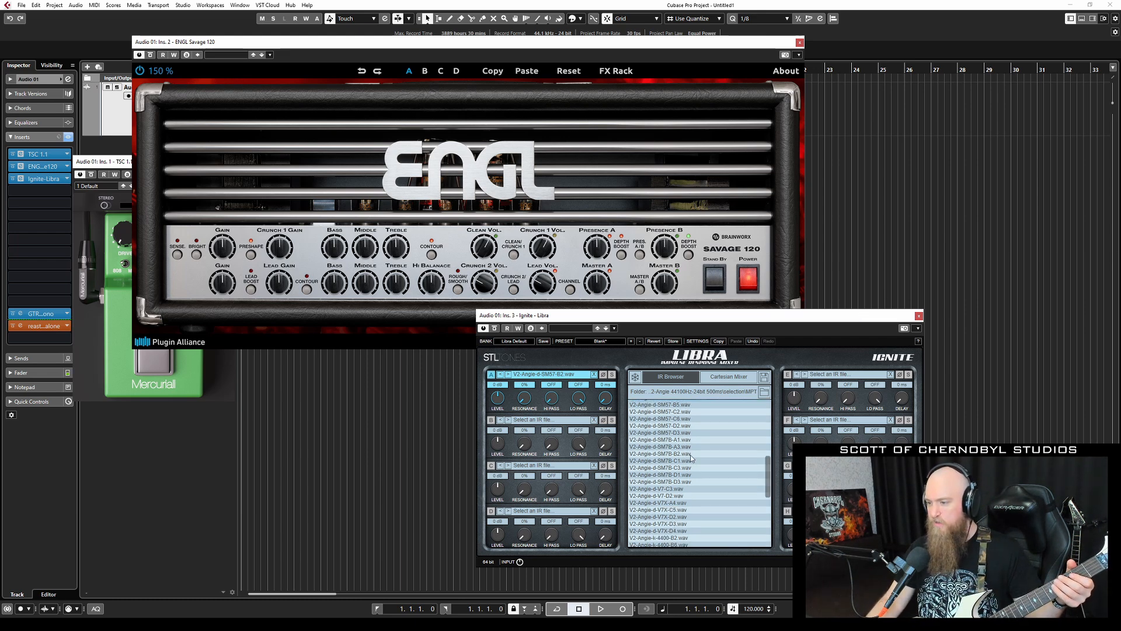
left_click(685, 470)
left_click(686, 484)
left_click(686, 490)
left_click(687, 497)
left_click(688, 504)
left_click(689, 511)
scroll(688, 510, "down", 5)
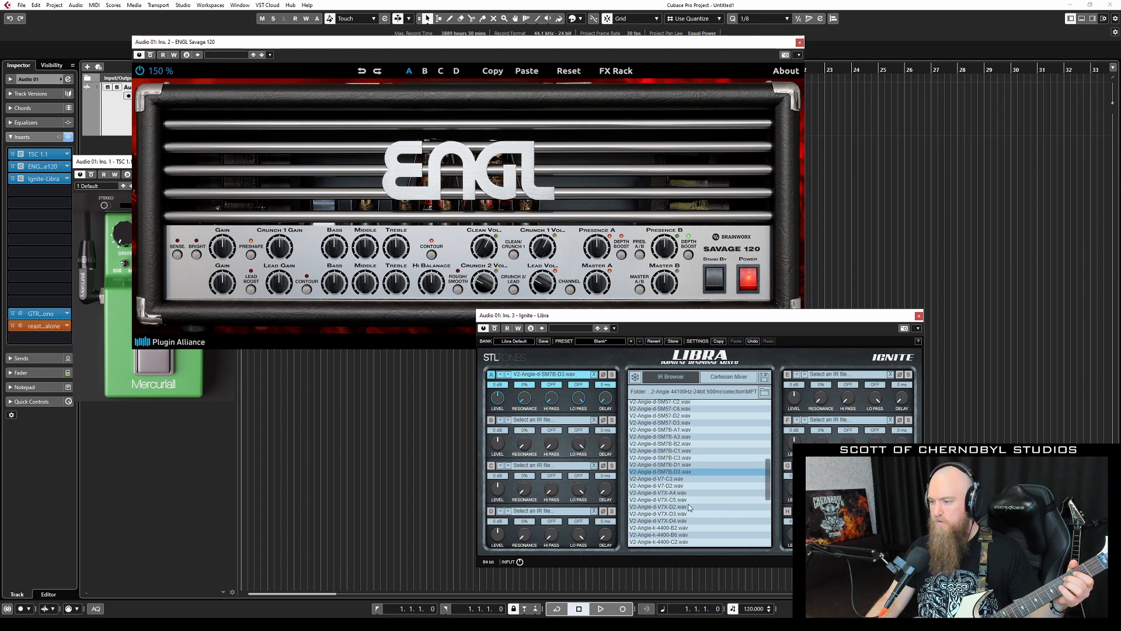
Step: Audition the V7 and V7X IRs in slot A, including V2-Angie-d-V7-C3.wav
left_click(684, 485)
left_click(682, 480)
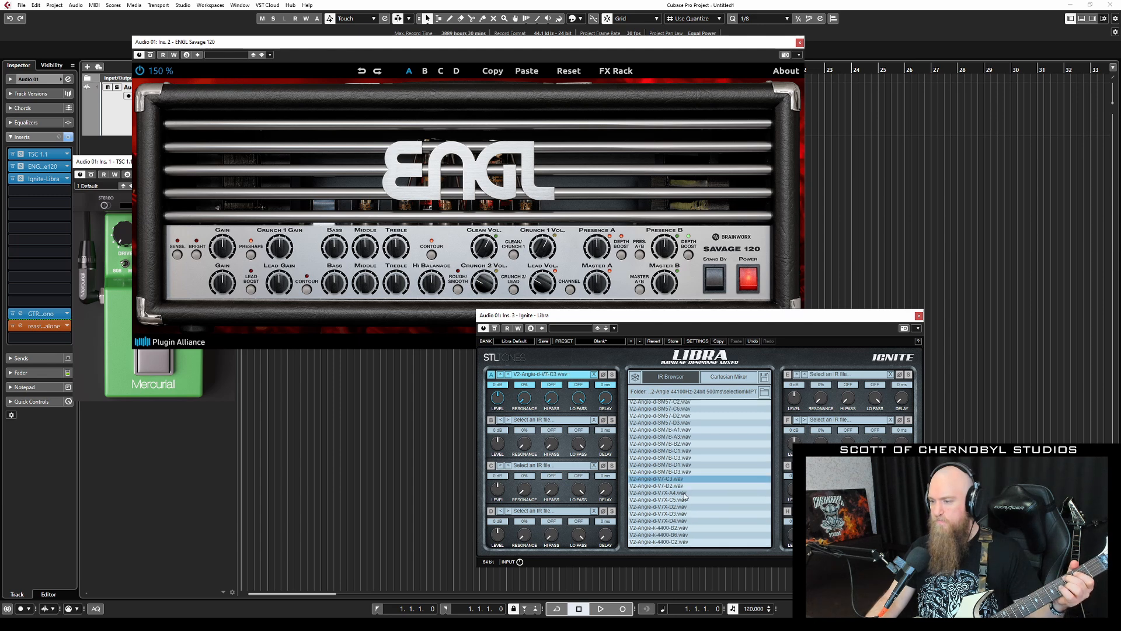
left_click(686, 493)
left_click(684, 506)
left_click(684, 514)
left_click(685, 527)
Step: Audition IRs further down the browser list in slot A, ending on V2-Angie-k-sE8-B1.wav
scroll(685, 526, "down", 6)
scroll(683, 515, "down", 3)
left_click(684, 510)
left_click(683, 501)
left_click(682, 494)
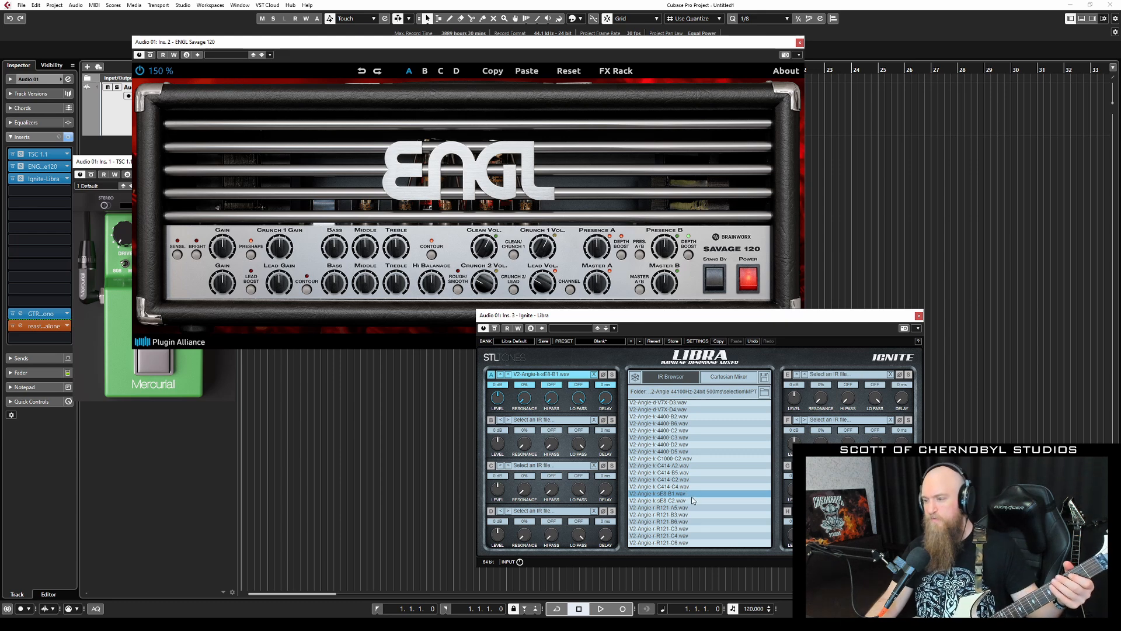
Step: Compare the C414 IRs in slot A, ending on V2-Angie-k-C414-B5.wav
left_click(689, 467)
left_click(684, 474)
left_click(683, 480)
left_click(684, 474)
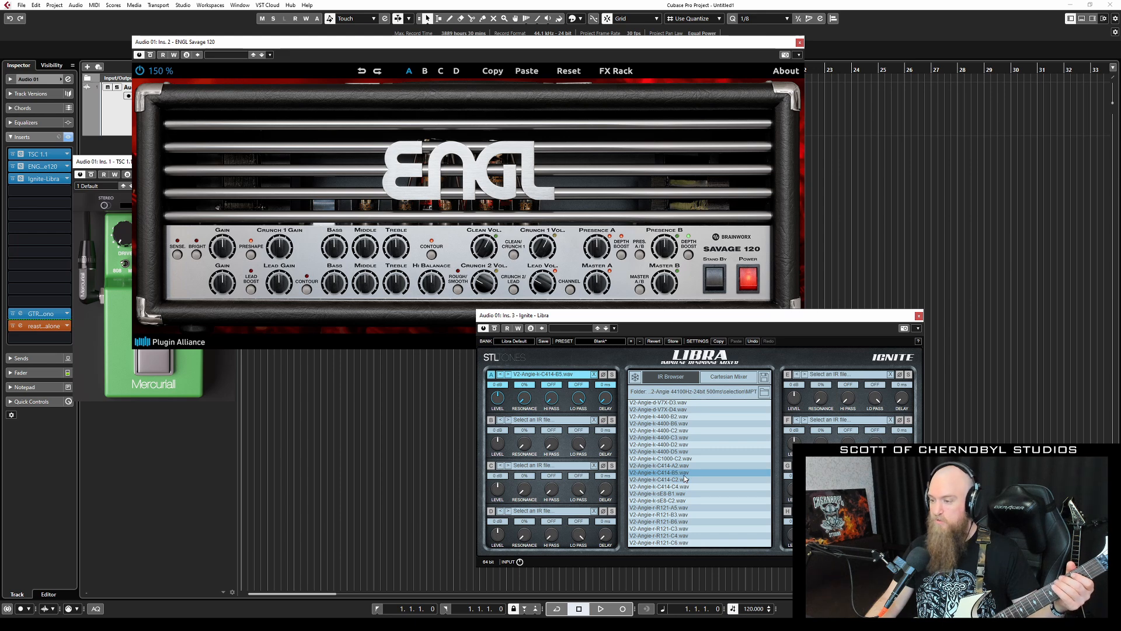
Step: Return to the SM57 IRs and load V2-Angie-d-SM57-A4.wav into slot A
scroll(685, 479, "up", 7)
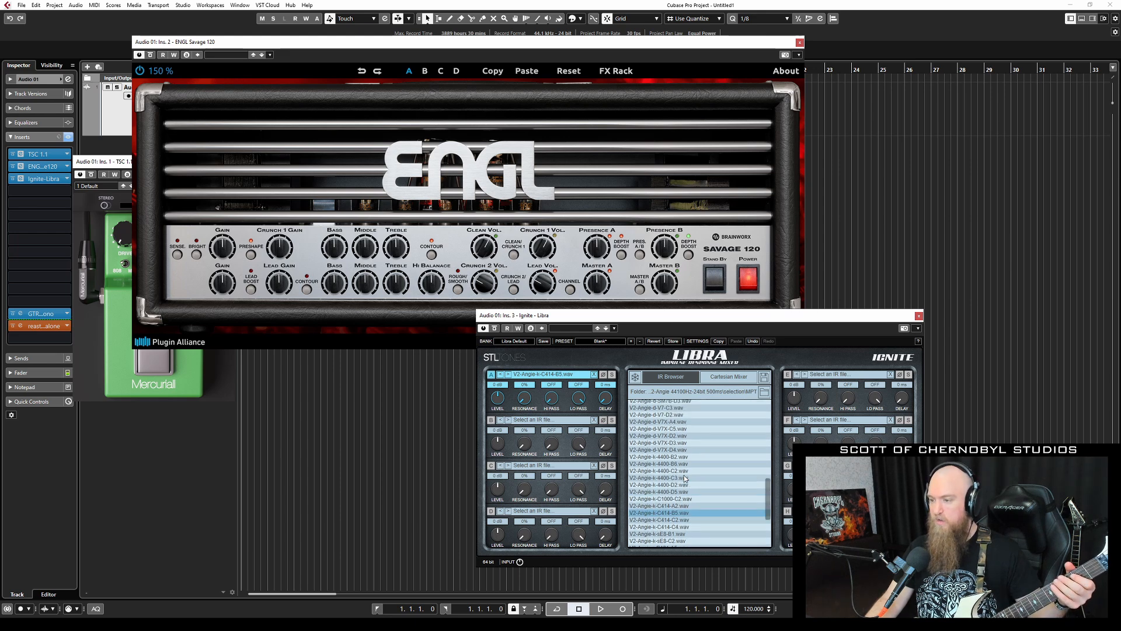
left_click(678, 404)
left_click(680, 418)
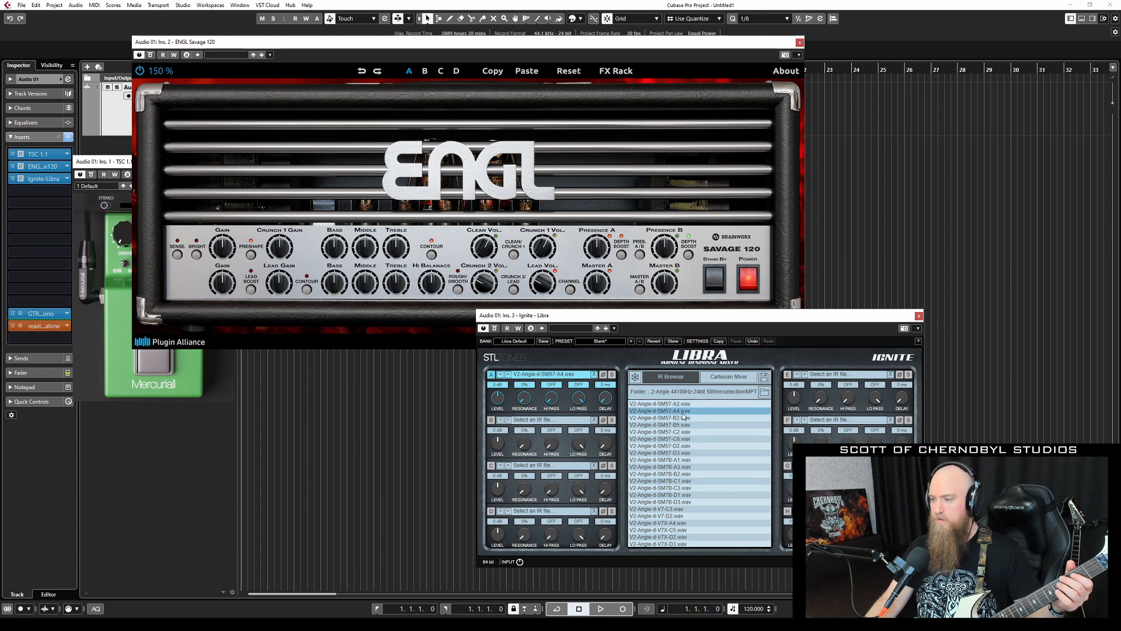
left_click(682, 411)
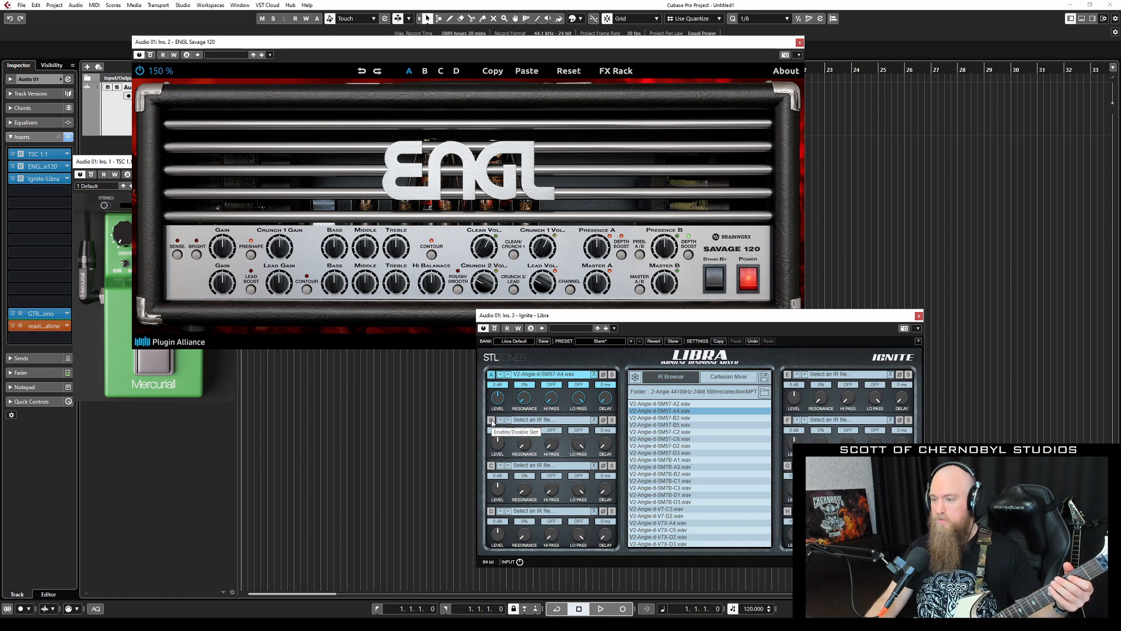
Step: Load V2-Angie-k-sE8-C2.wav into slot B and set the Cartesian Mixer blend to 61.4% slot A and 38.6% slot B
left_click(549, 421)
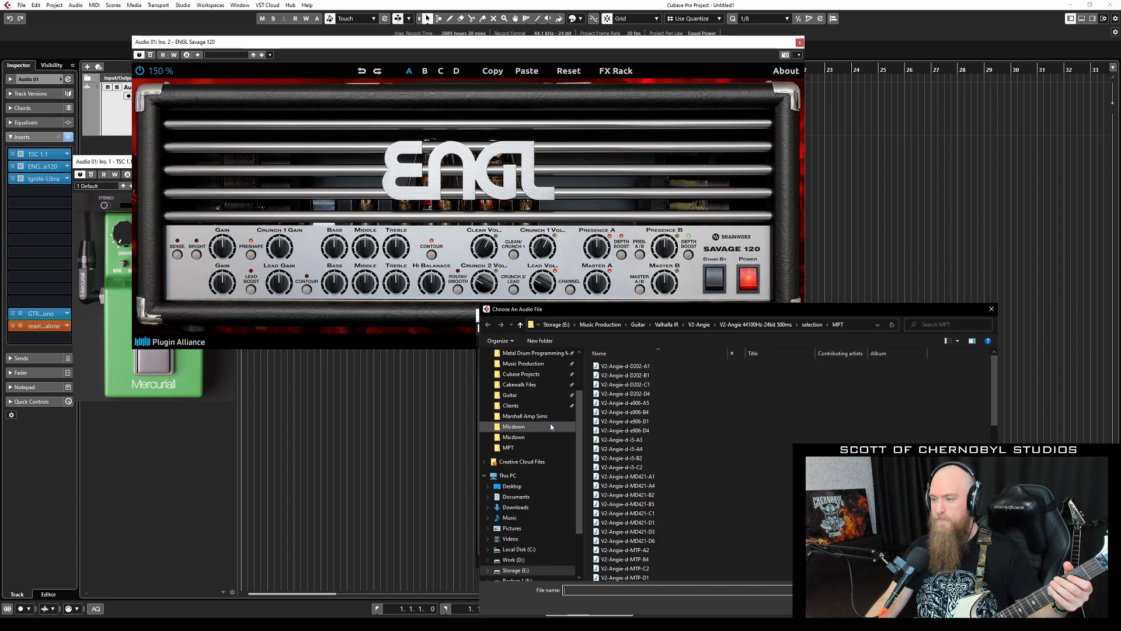
scroll(622, 514, "down", 3)
scroll(631, 525, "down", 5)
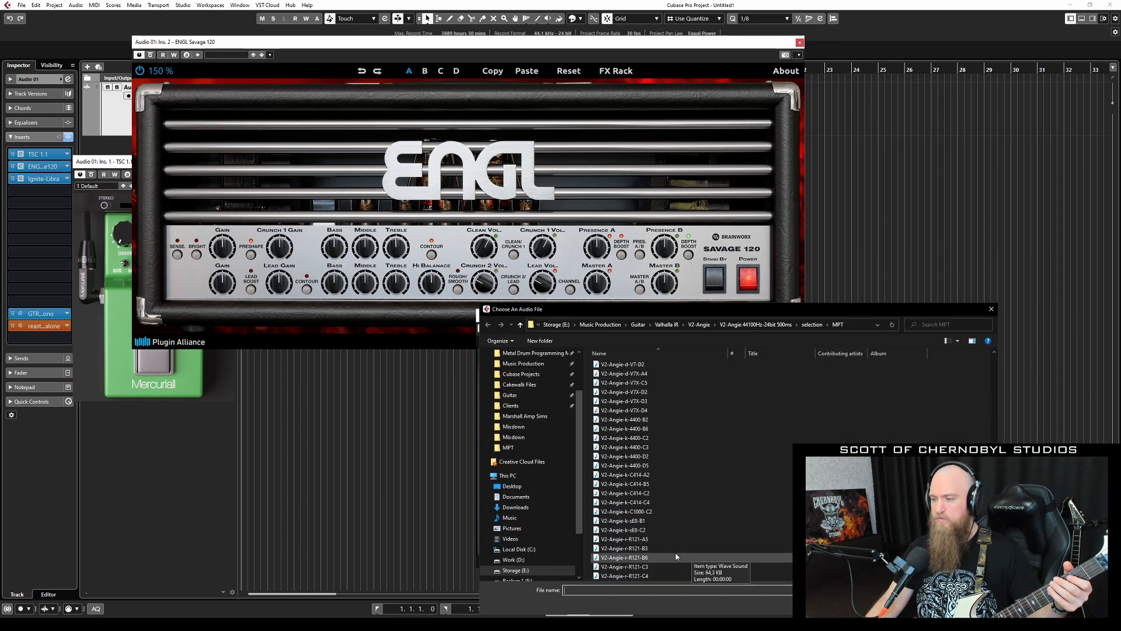
double_click(642, 530)
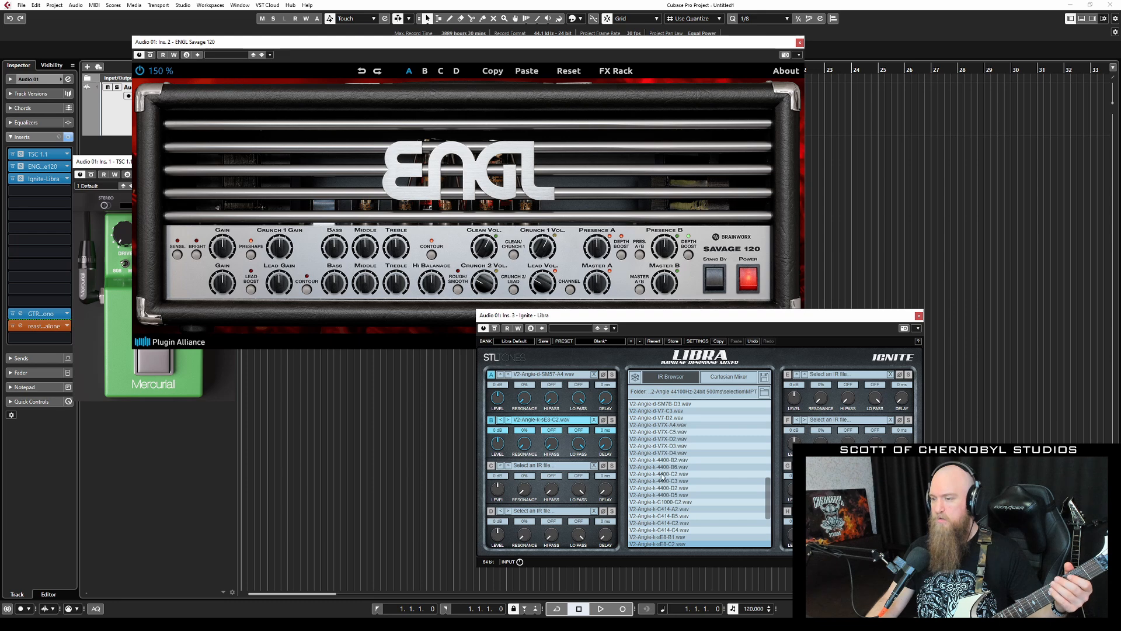
left_click(730, 377)
mouse_move(702, 468)
left_mouse_down()
mouse_move(656, 465)
mouse_move(715, 471)
mouse_move(658, 468)
mouse_move(696, 468)
mouse_move(688, 472)
left_mouse_up()
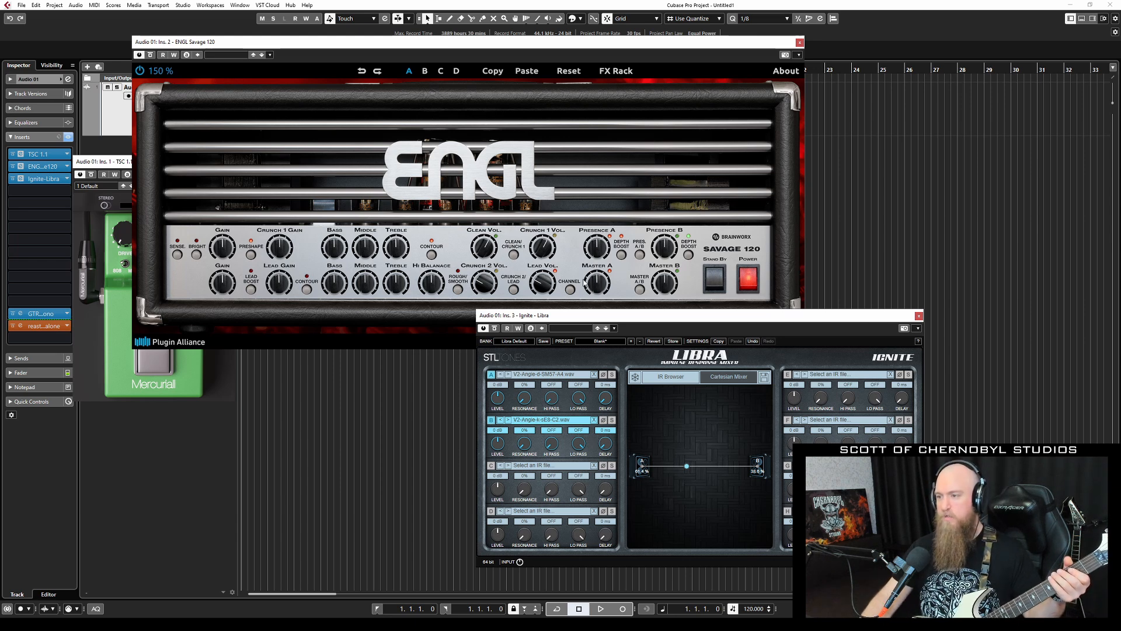
Step: Close the Libra window and move the Savage 120 window clear of the TSC pedal
left_click(918, 315)
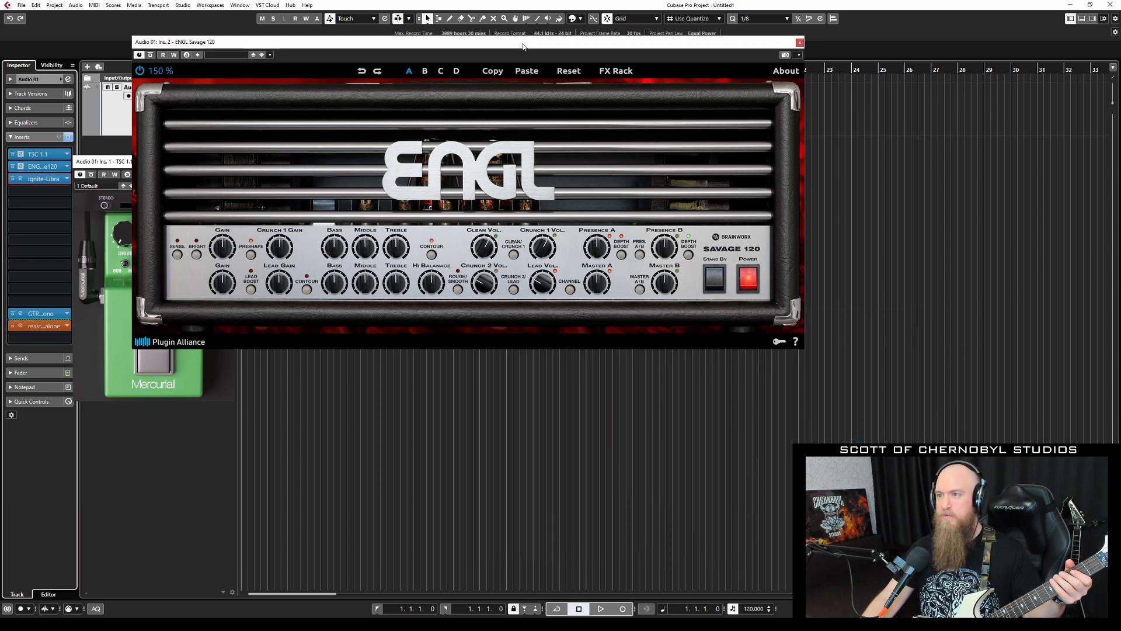
left_click_drag(524, 42, 620, 114)
left_click_drag(152, 259, 152, 266)
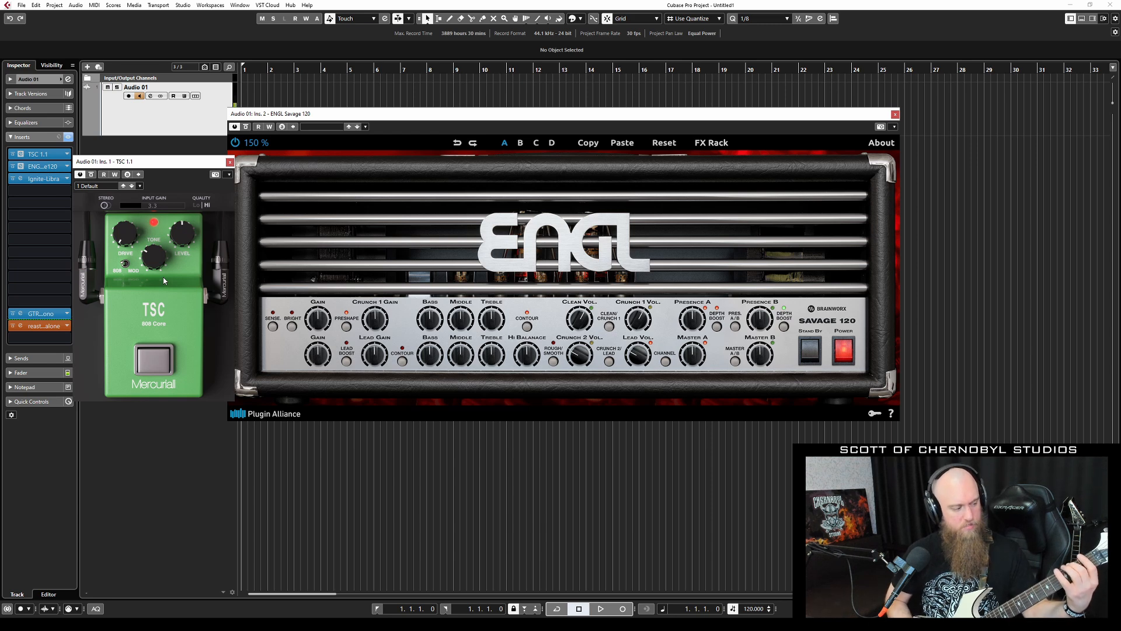
Step: Go over the Savage 120's lower-row gain and EQ knobs and its Presence A setting
left_click(323, 360)
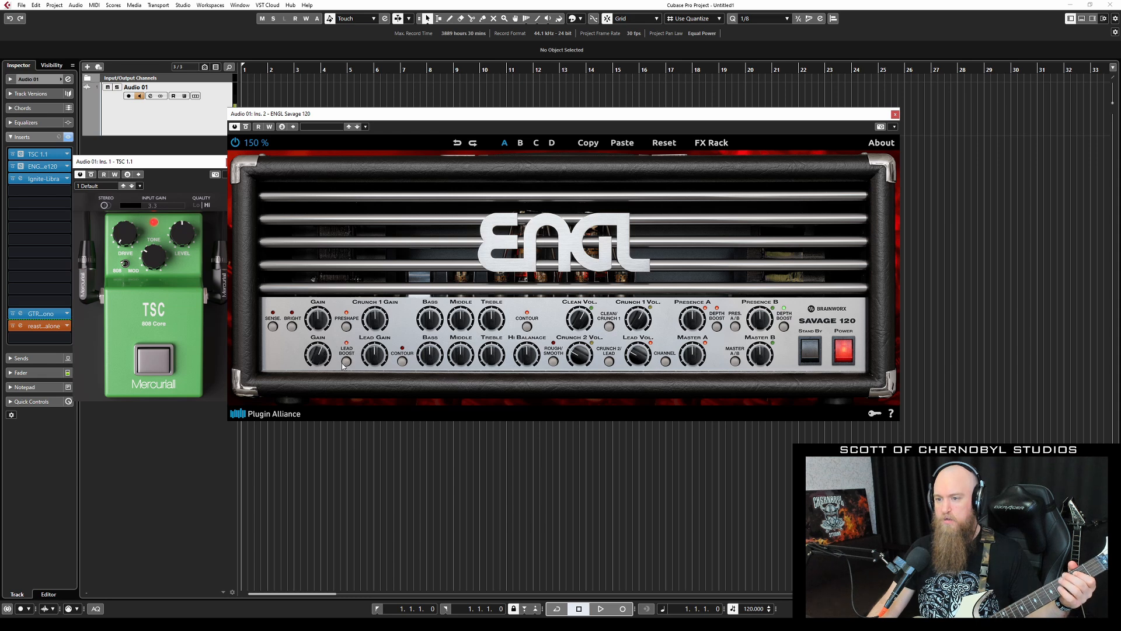
left_click_drag(317, 355, 314, 365)
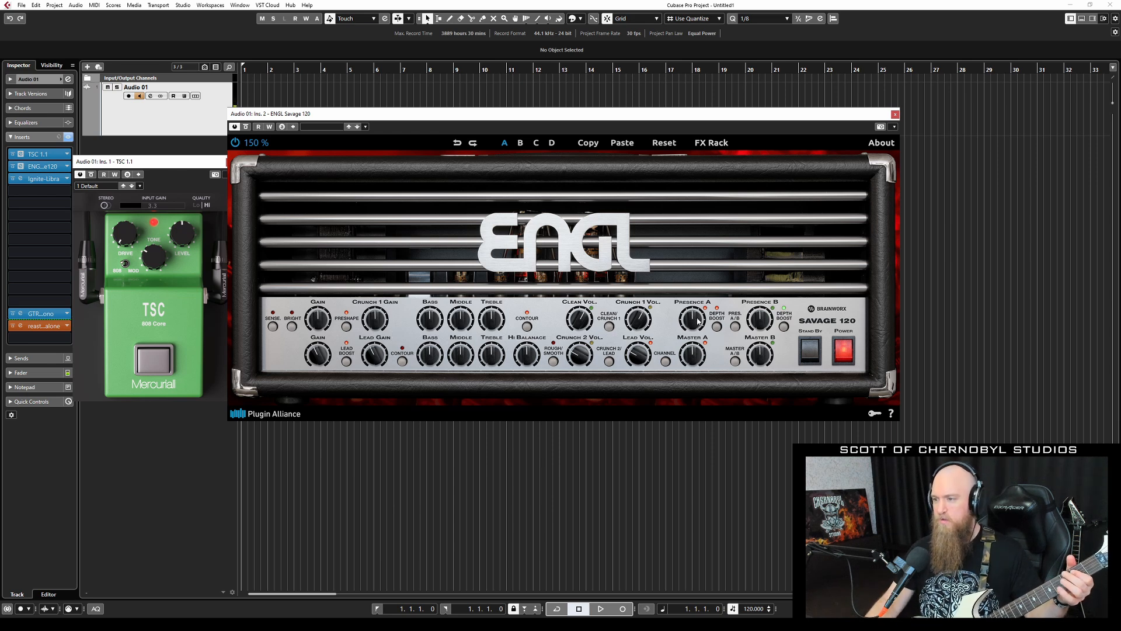
mouse_move(703, 310)
left_mouse_down()
mouse_move(708, 299)
mouse_move(710, 317)
left_mouse_up()
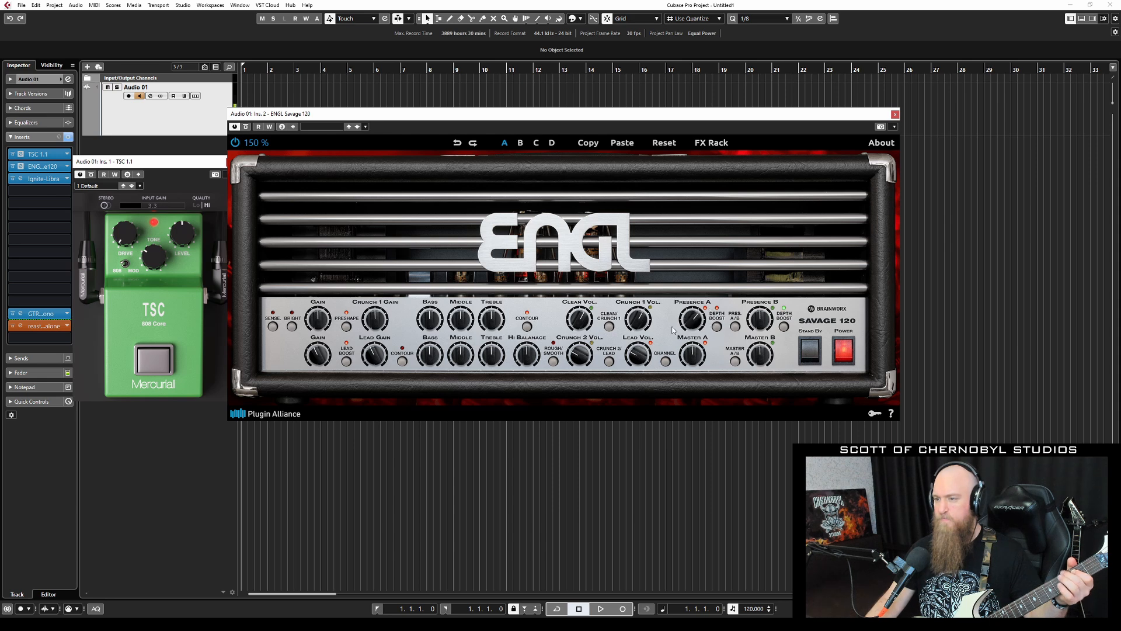
left_click_drag(494, 357, 423, 349)
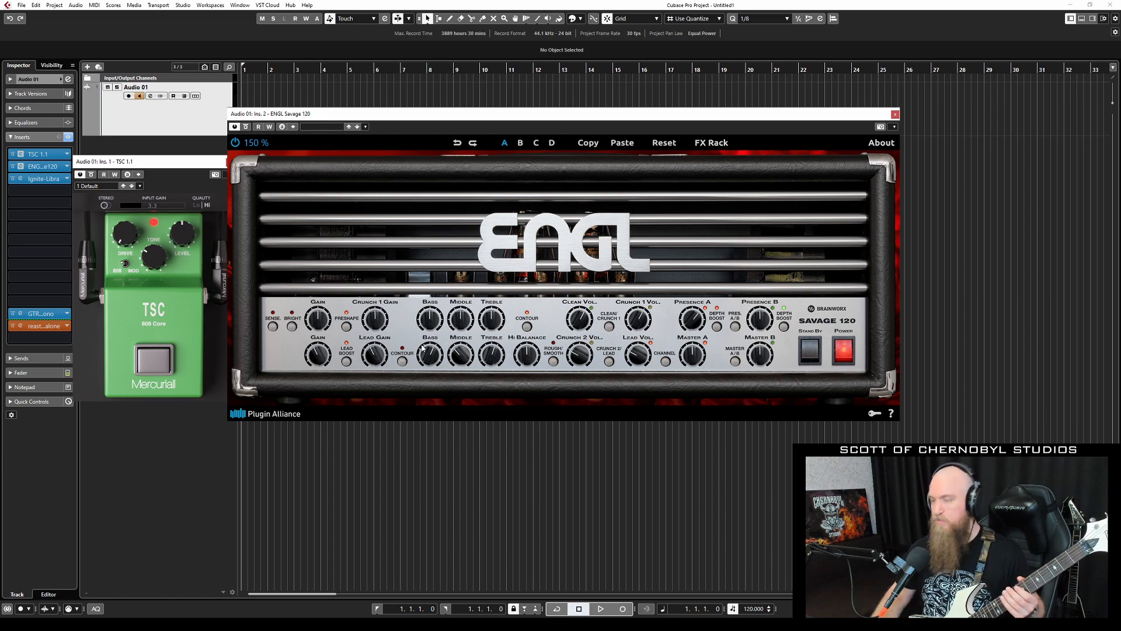
Step: Reopen Libra, load V2-Angie-d-D202-A1.wav into slot C and shift the Cartesian Mixer blend to 47.0% slot A
left_click(47, 179)
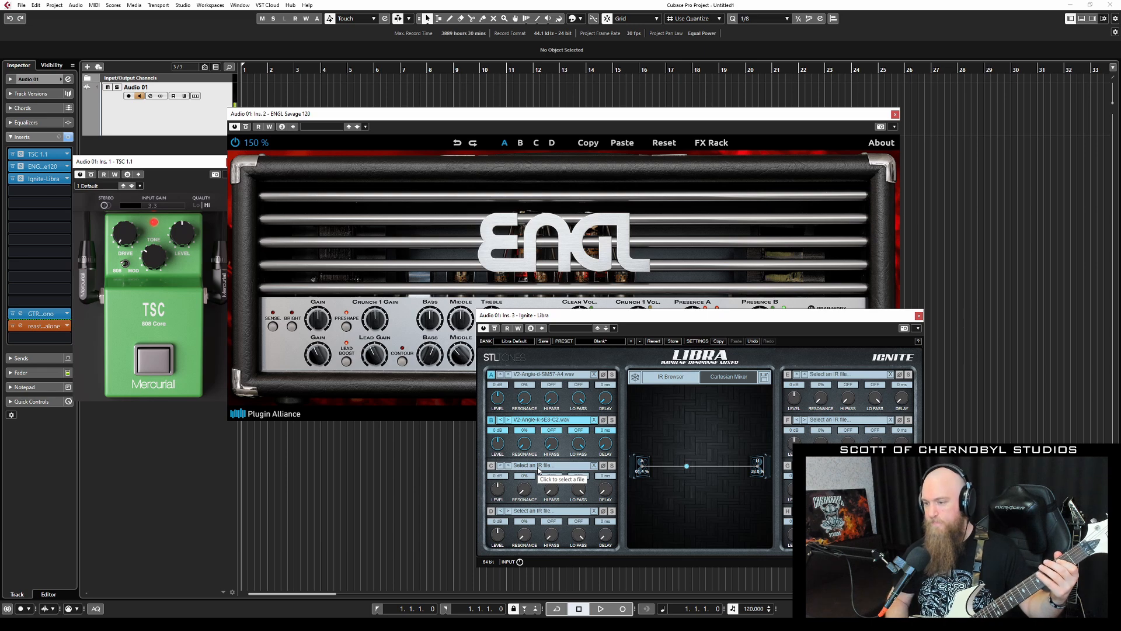
left_click(492, 466)
left_click(552, 467)
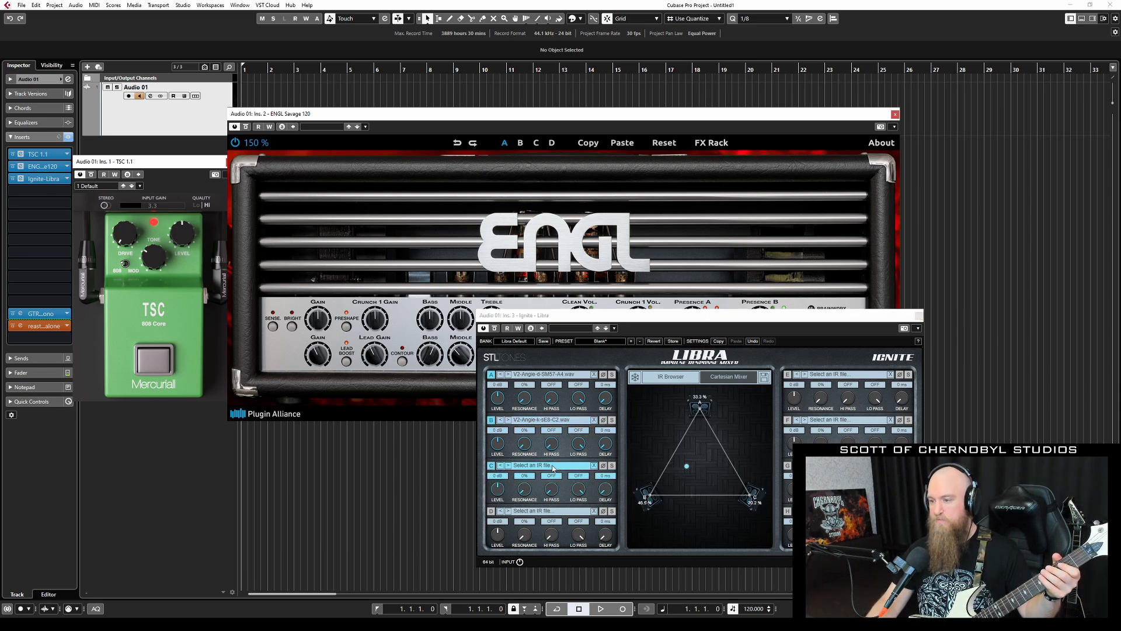
double_click(672, 367)
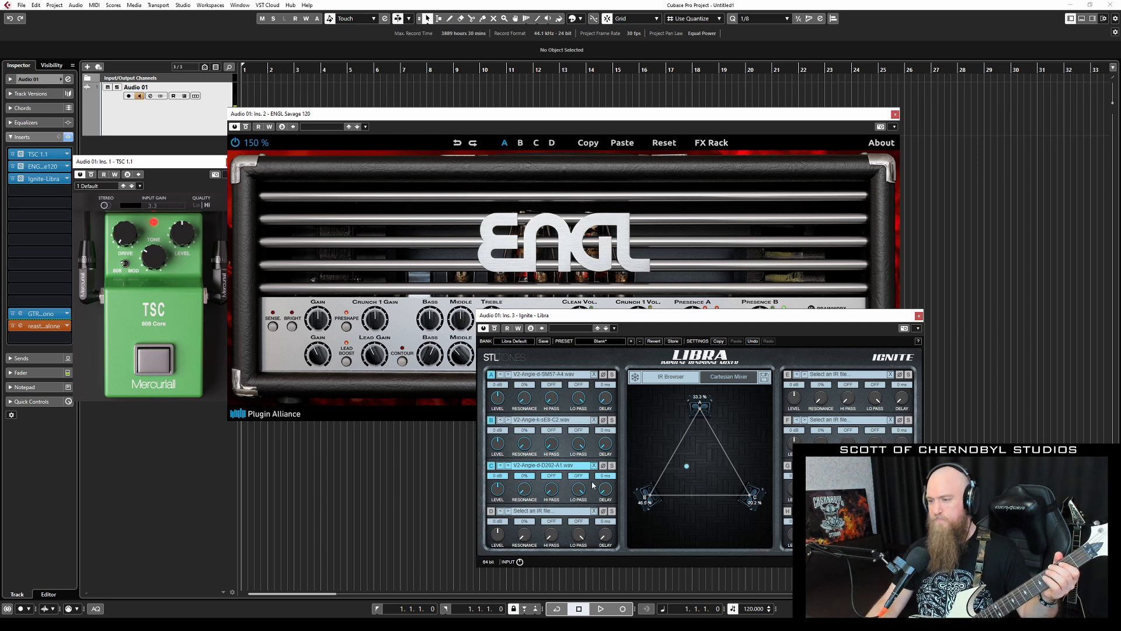
left_click_drag(687, 466, 711, 461)
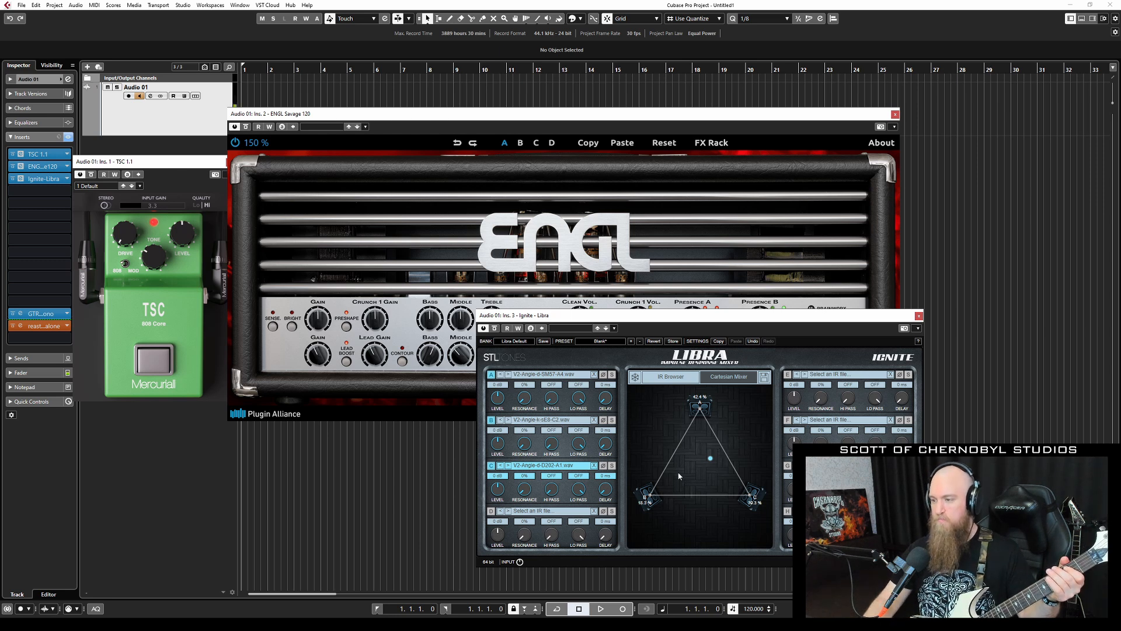
mouse_move(710, 458)
left_mouse_down()
mouse_move(708, 467)
mouse_move(706, 457)
left_mouse_up()
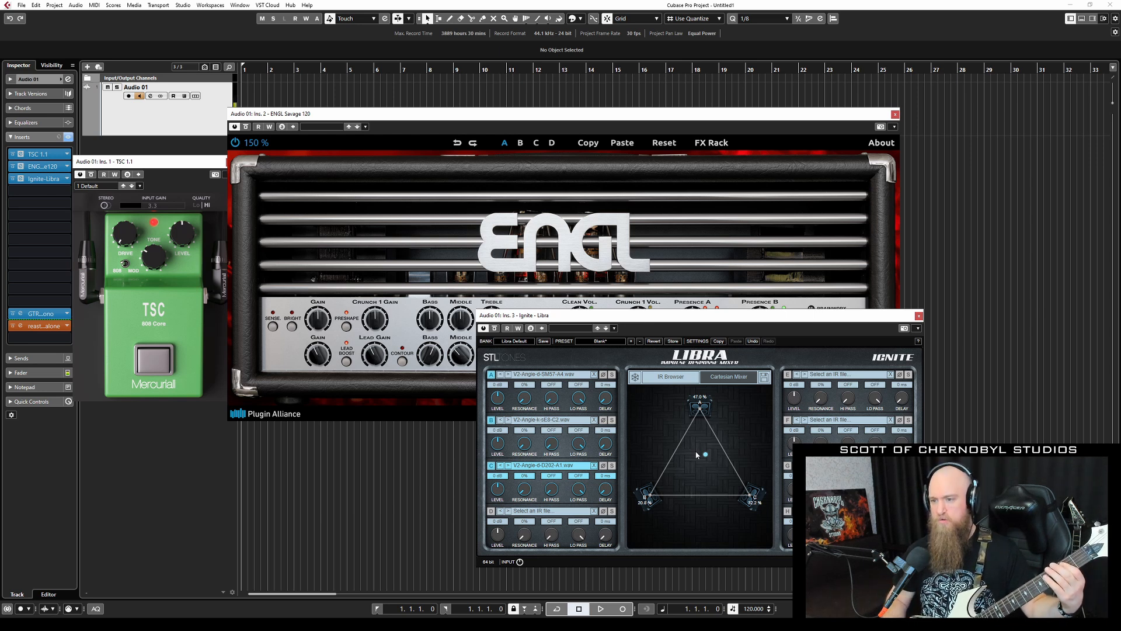
Step: Check the Savage 120's controls, and look through the V2-Angie IR list in Libra's IR Browser
left_click(435, 365)
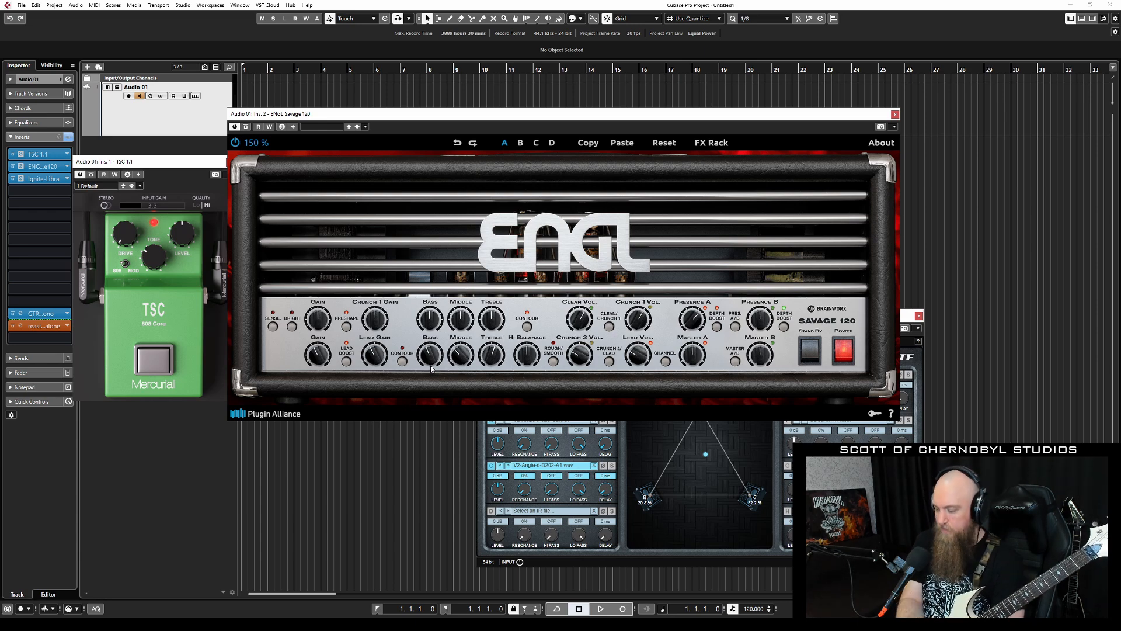
left_click(639, 484)
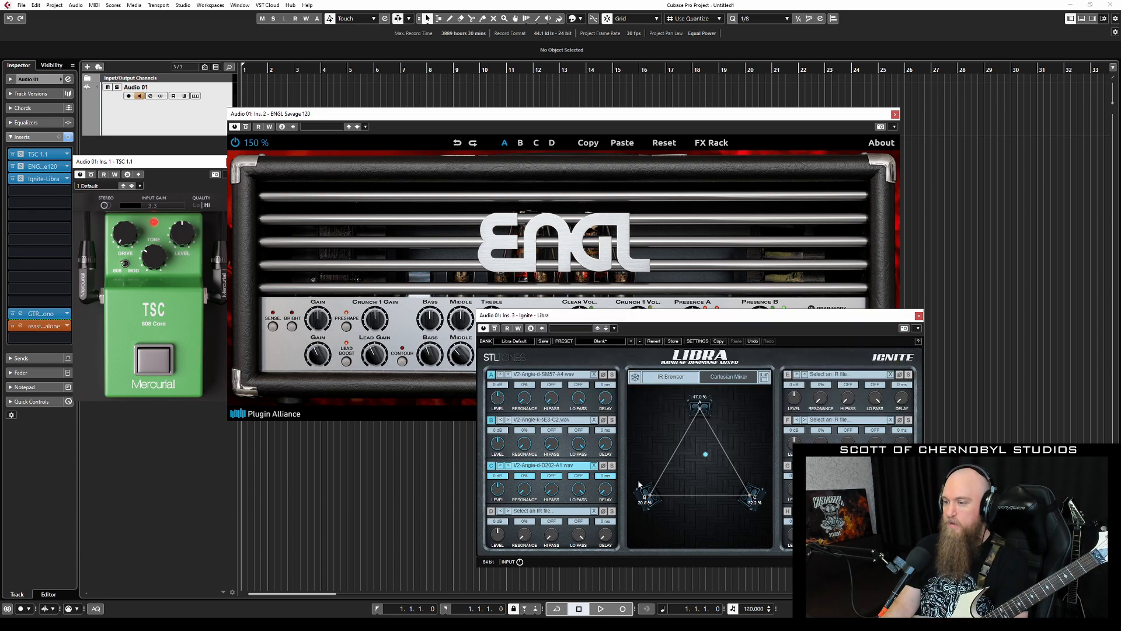
left_click(670, 377)
scroll(671, 437, "down", 15)
scroll(719, 421, "up", 10)
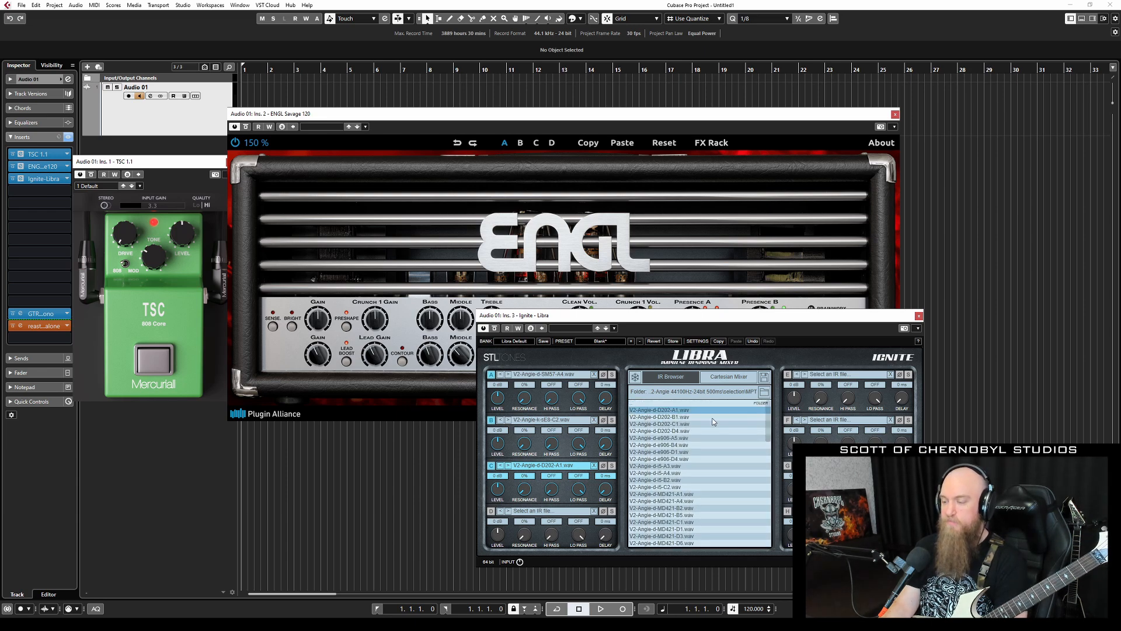